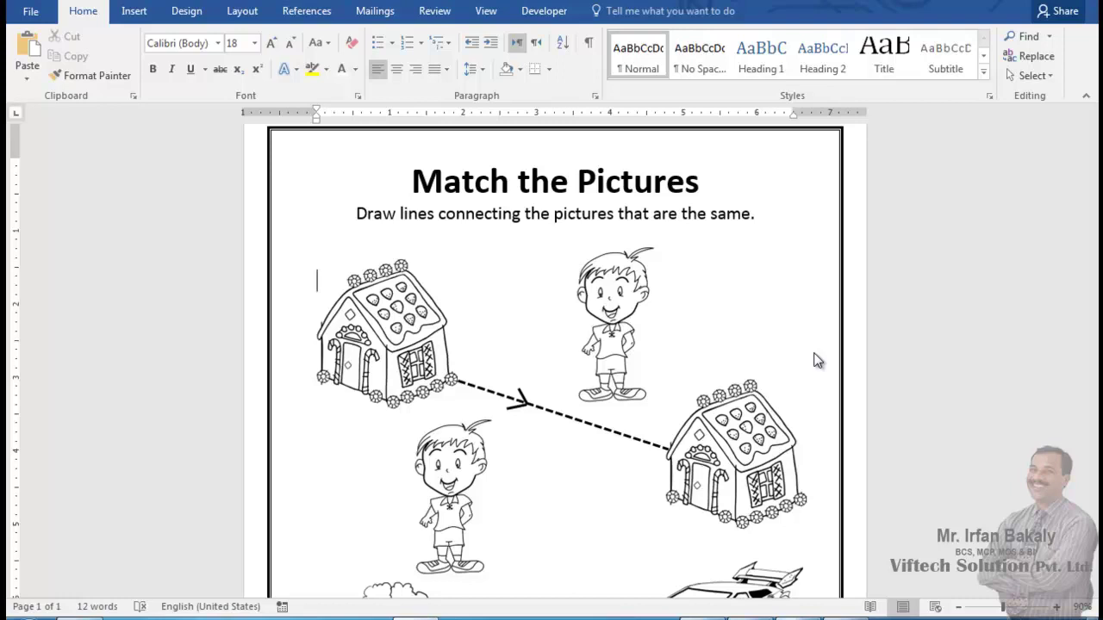
# Insert a page break after the matching pictures to start a blank second page
pyautogui.scroll(-5, 345, 354)
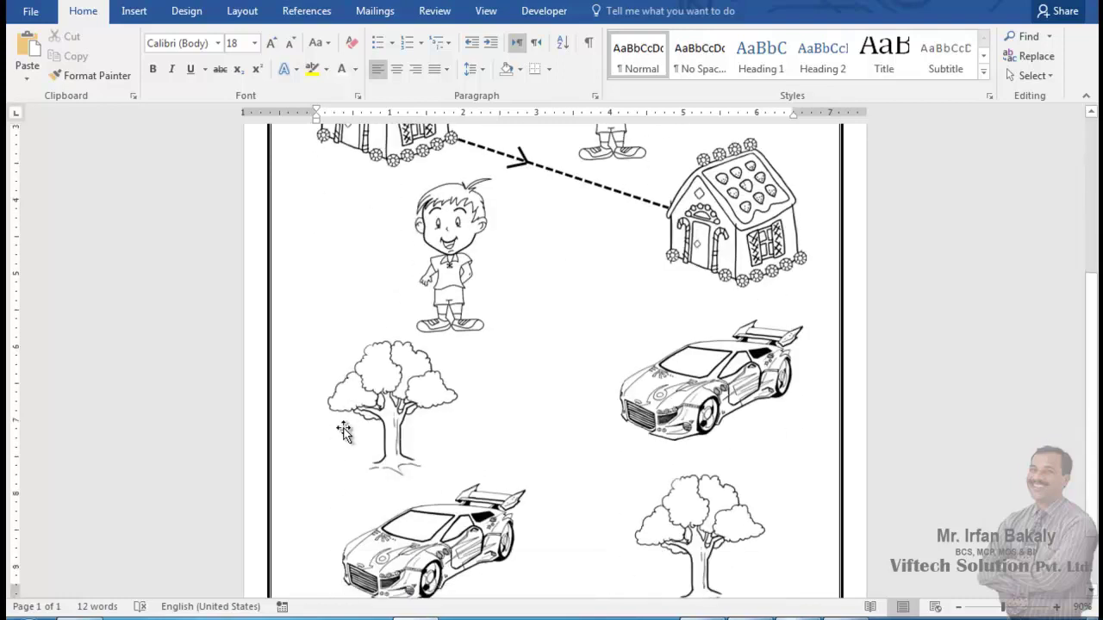
pyautogui.scroll(-2, 344, 432)
pyautogui.click(344, 522)
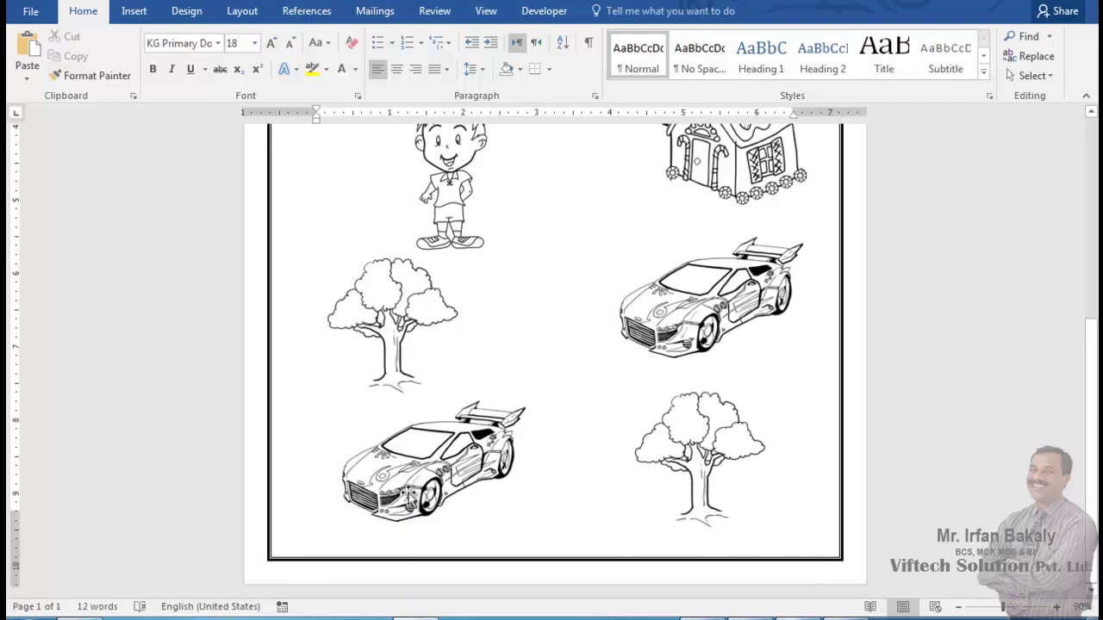
pyautogui.hotkey('ctrl', 'Return')
pyautogui.scroll(-5, 405, 491)
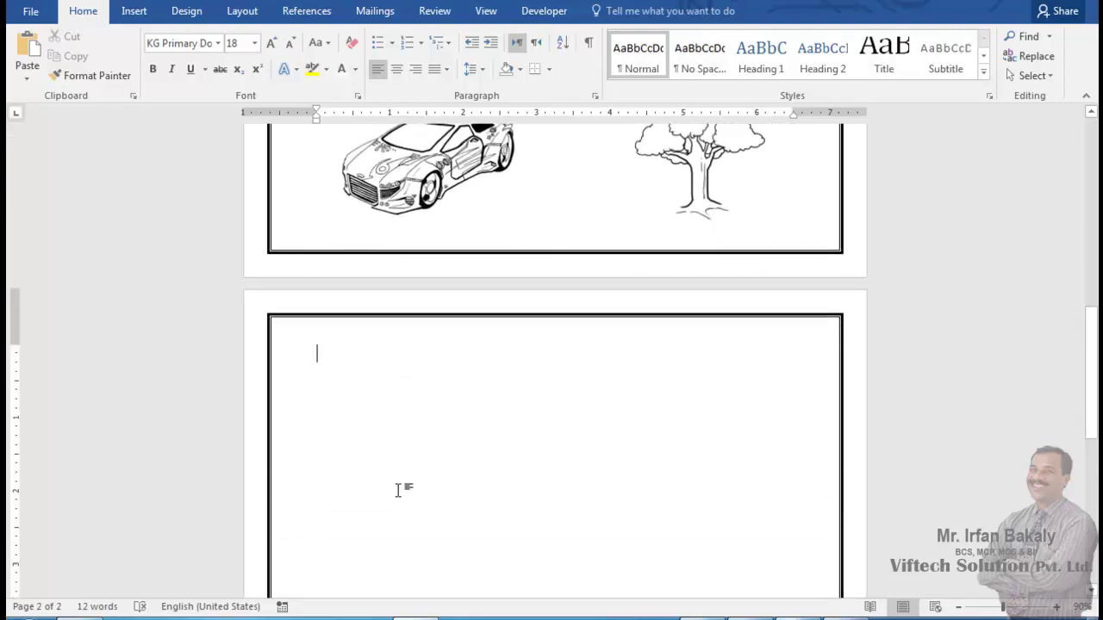
pyautogui.scroll(3, 398, 490)
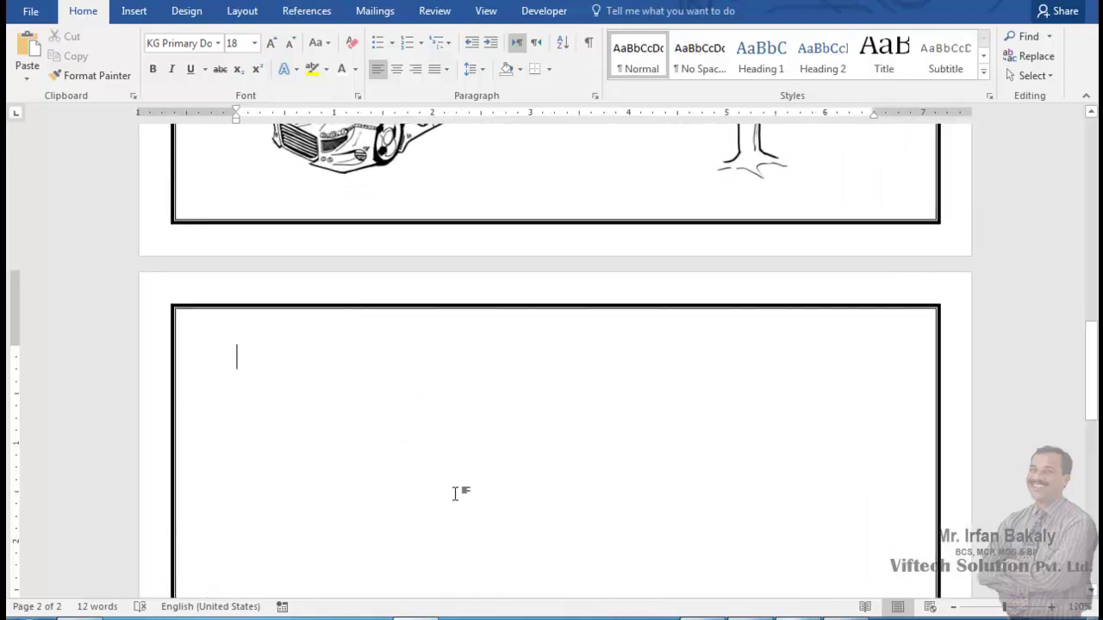
pyautogui.scroll(-2, 568, 539)
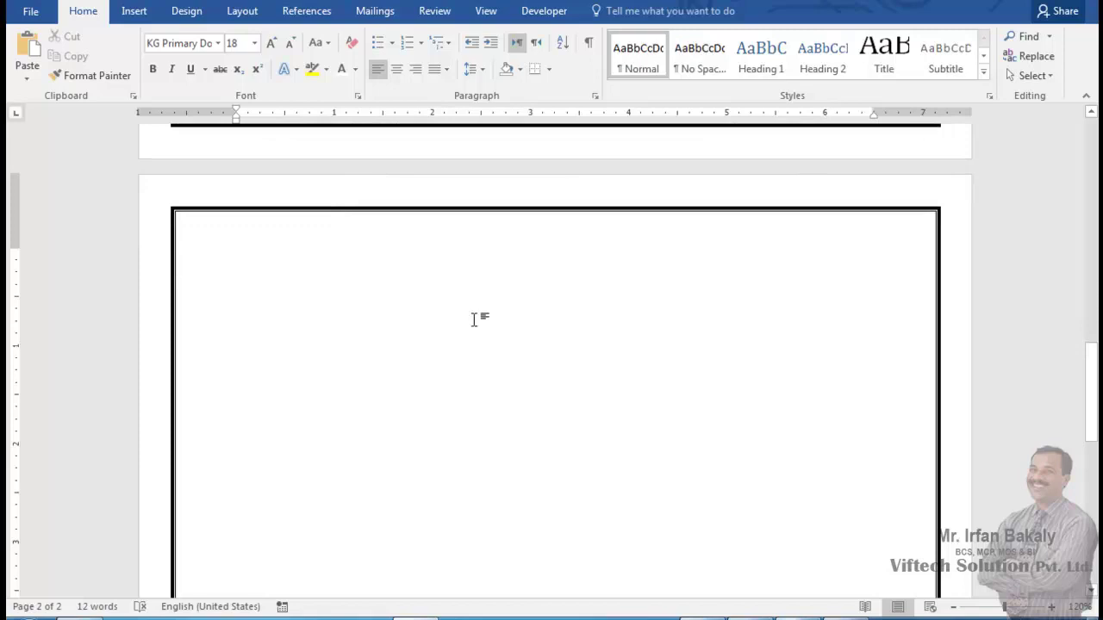
# Set the font for the new page's text to Calibri (Body)
pyautogui.write('U')
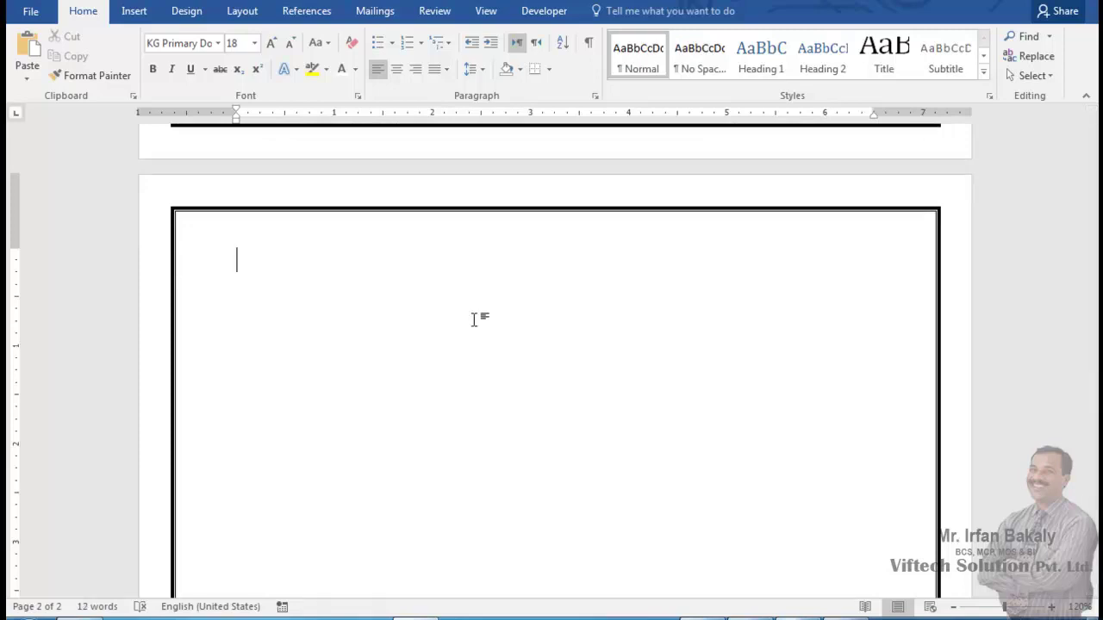
pyautogui.click(207, 41)
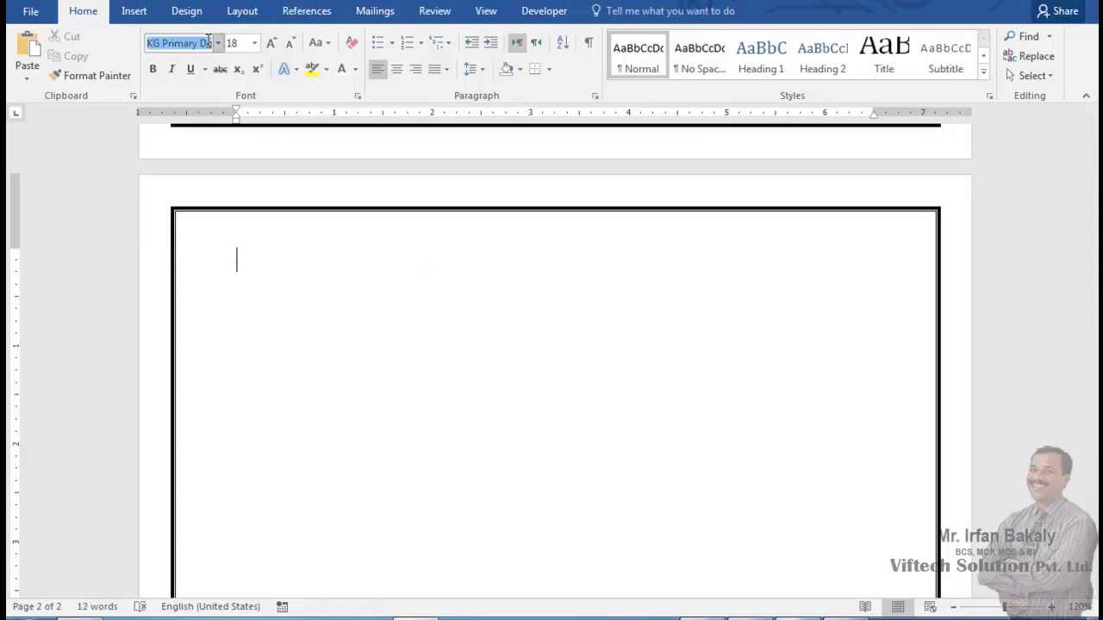
pyautogui.click(218, 42)
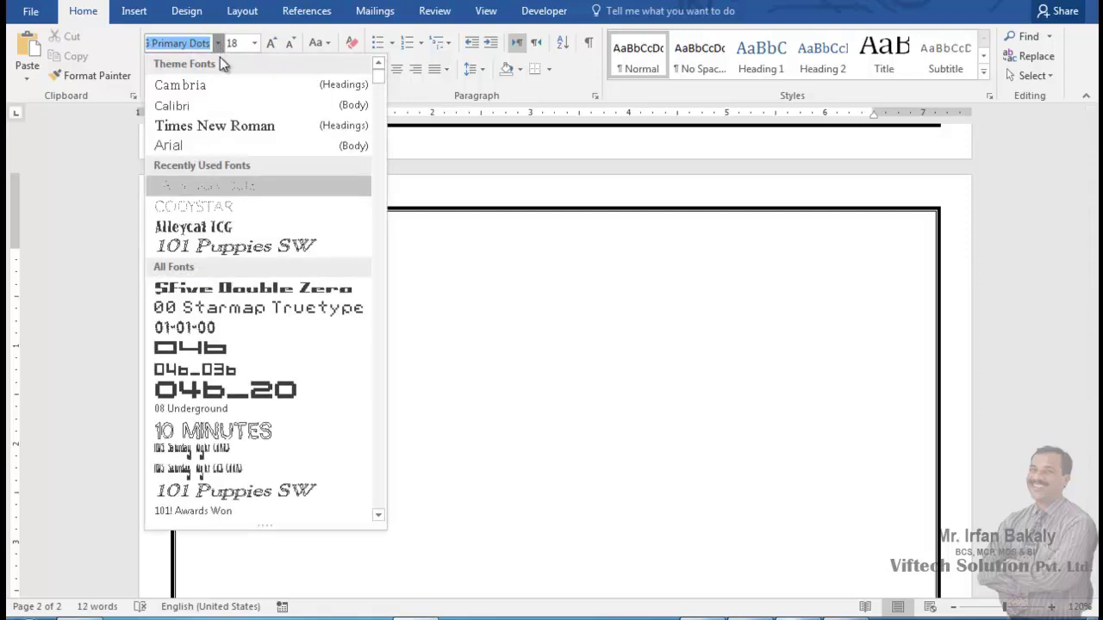
pyautogui.click(217, 106)
pyautogui.write('C')
pyautogui.press('BackSpace')
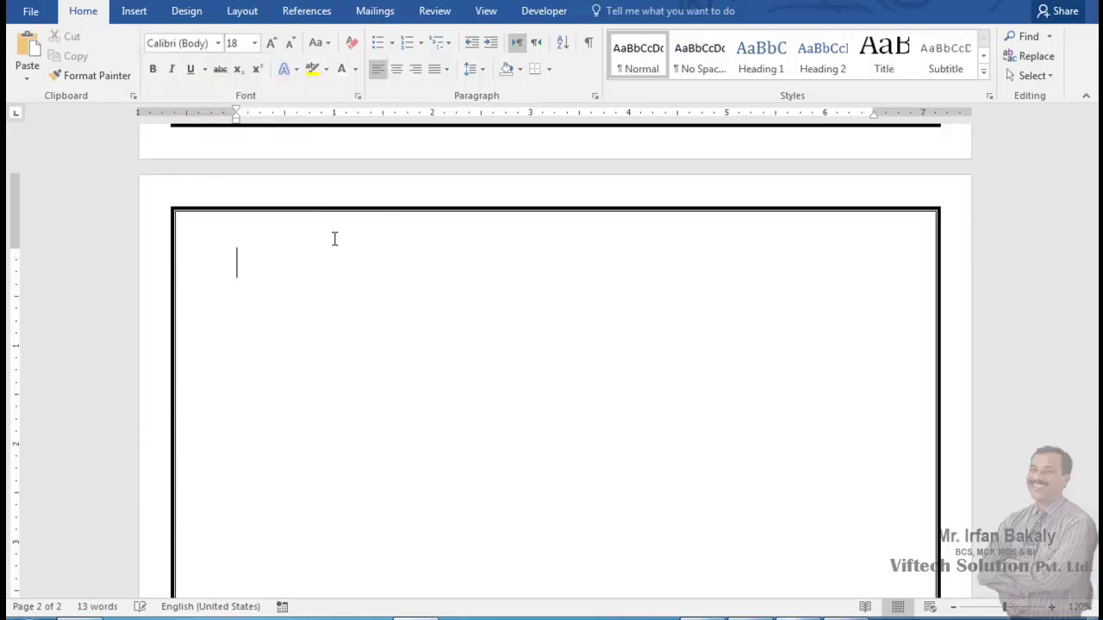
# Enter "u and y" in lowercase as the title on the first line of the new page
pyautogui.write('U AND')
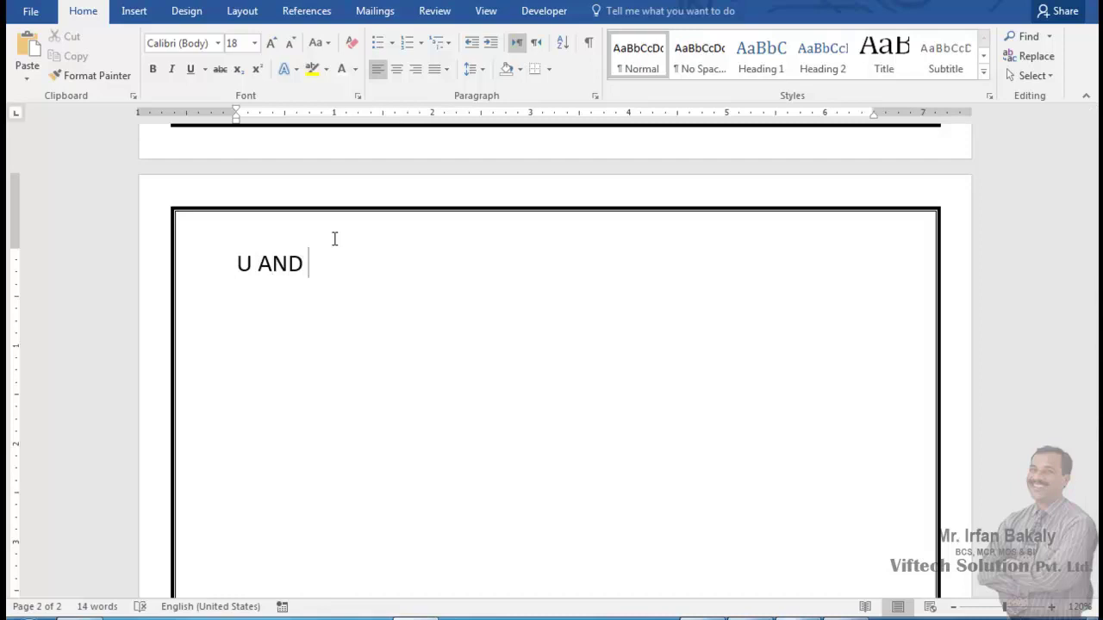
pyautogui.press('BackSpace')
pyautogui.press('BackSpace')
pyautogui.press('BackSpace')
pyautogui.press('BackSpace')
pyautogui.write('and y')
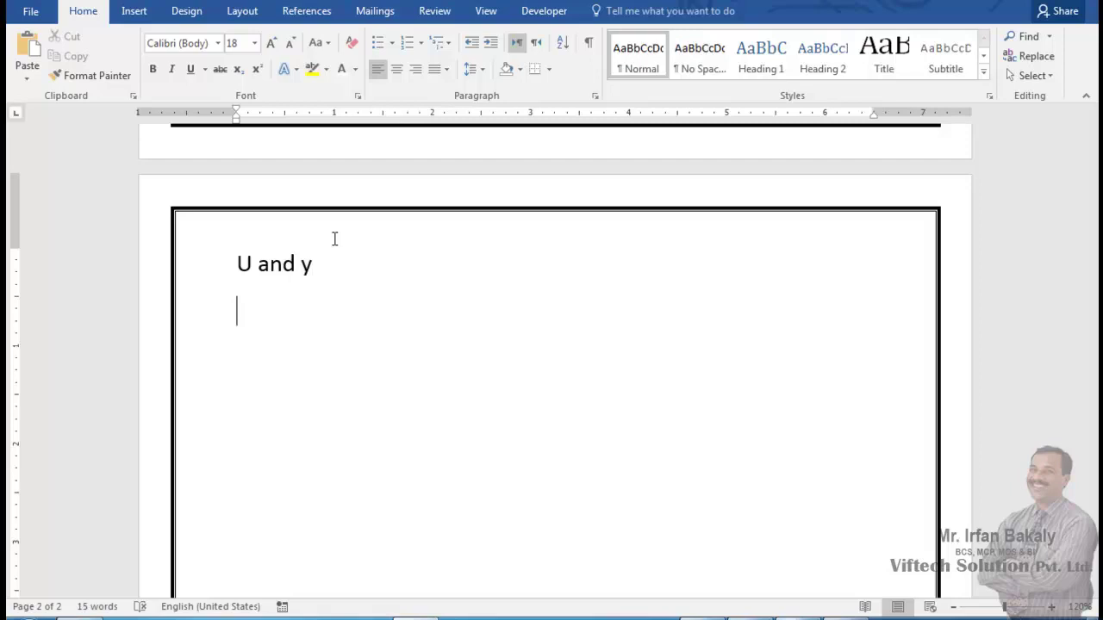
pyautogui.press('Home')
pyautogui.press('Delete')
pyautogui.write('u')
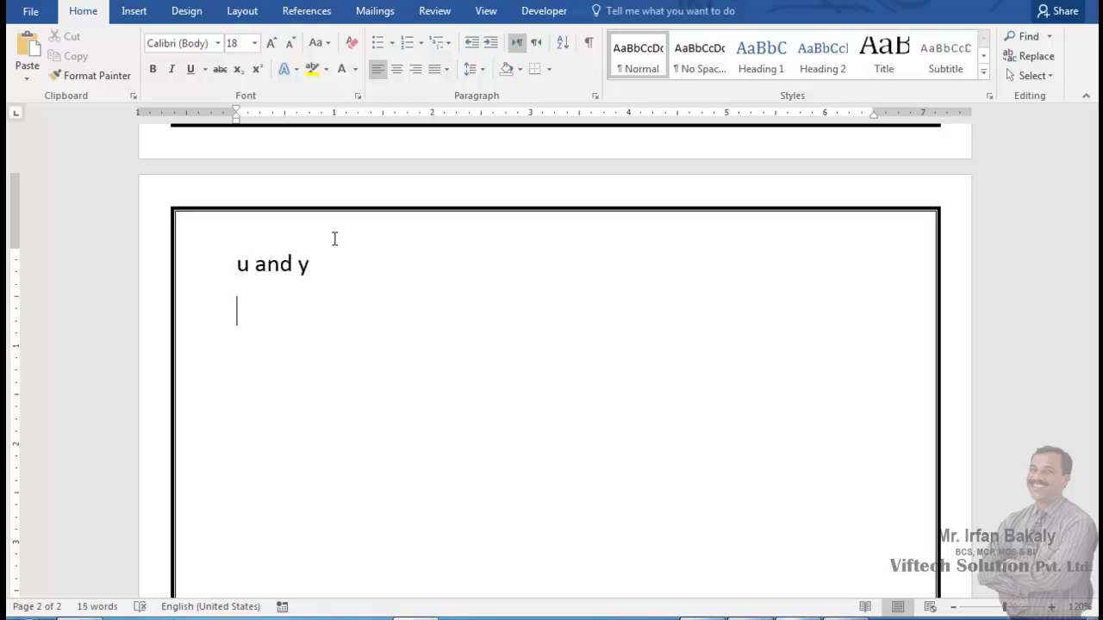
# Write the instruction "Connect the dots. Start at the big dot, and follow the arrows." on the line below the title
pyautogui.press('Up')
pyautogui.write('Connect the dots.')
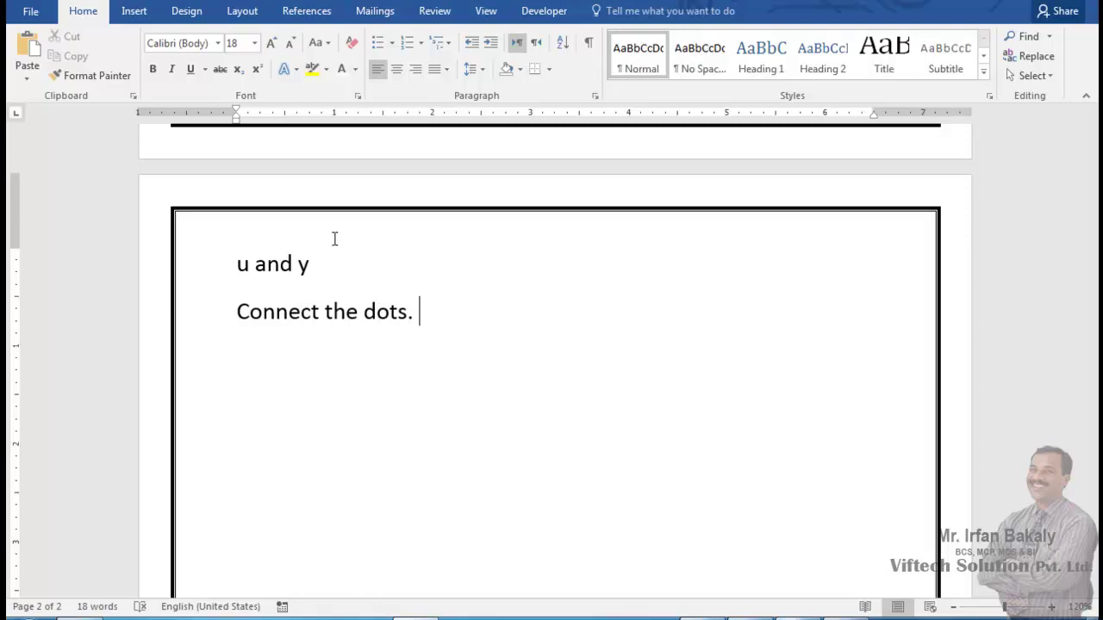
pyautogui.write(' Start ')
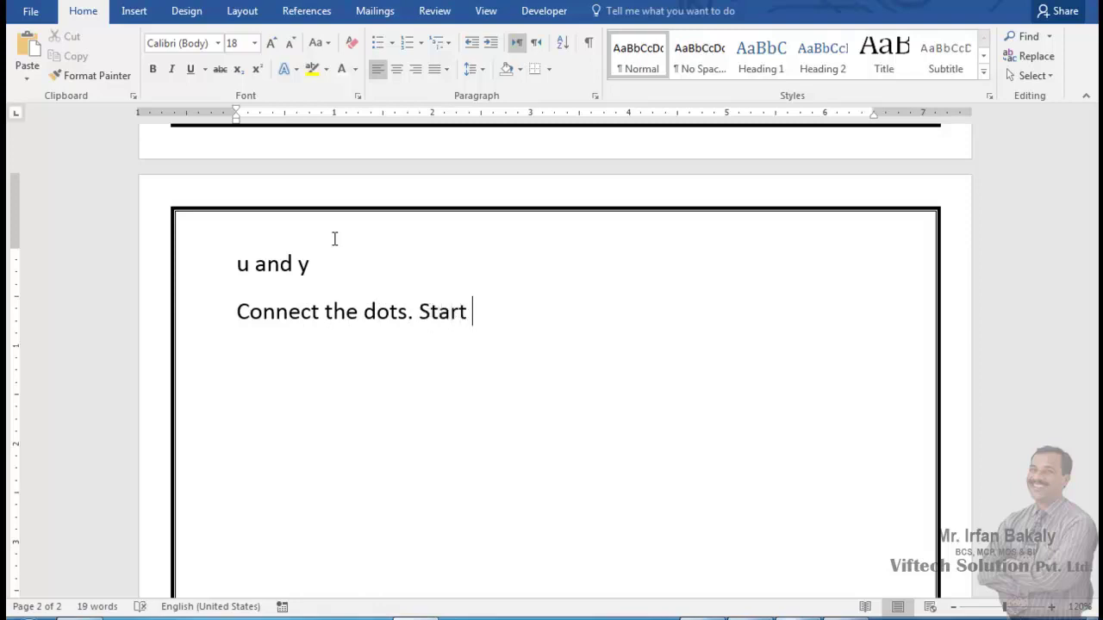
pyautogui.write('at the big dot,')
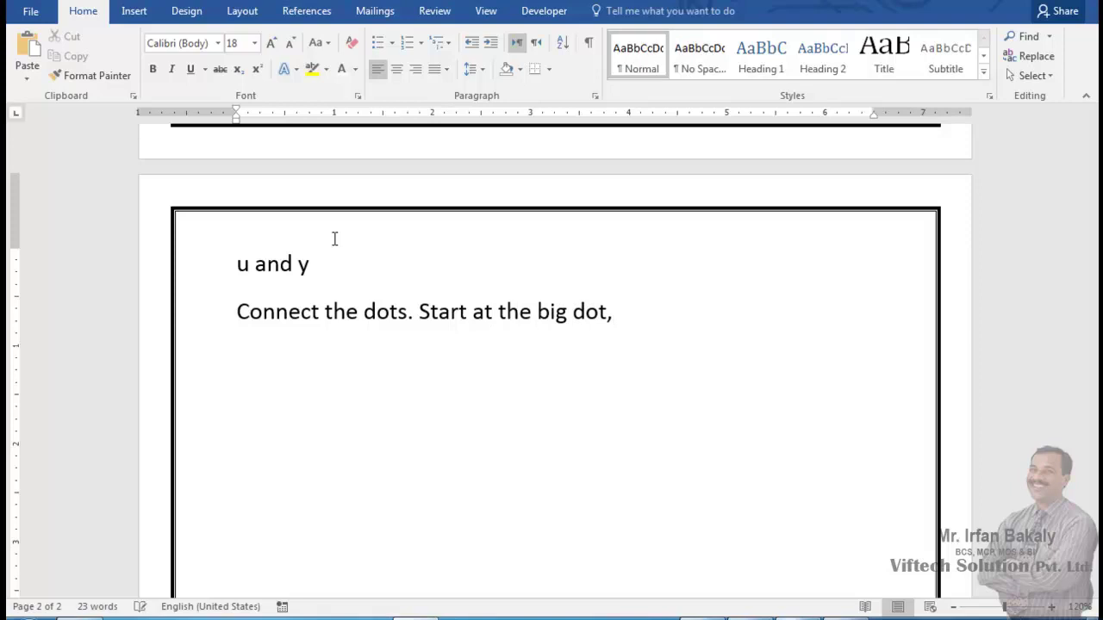
pyautogui.write(' and follo')
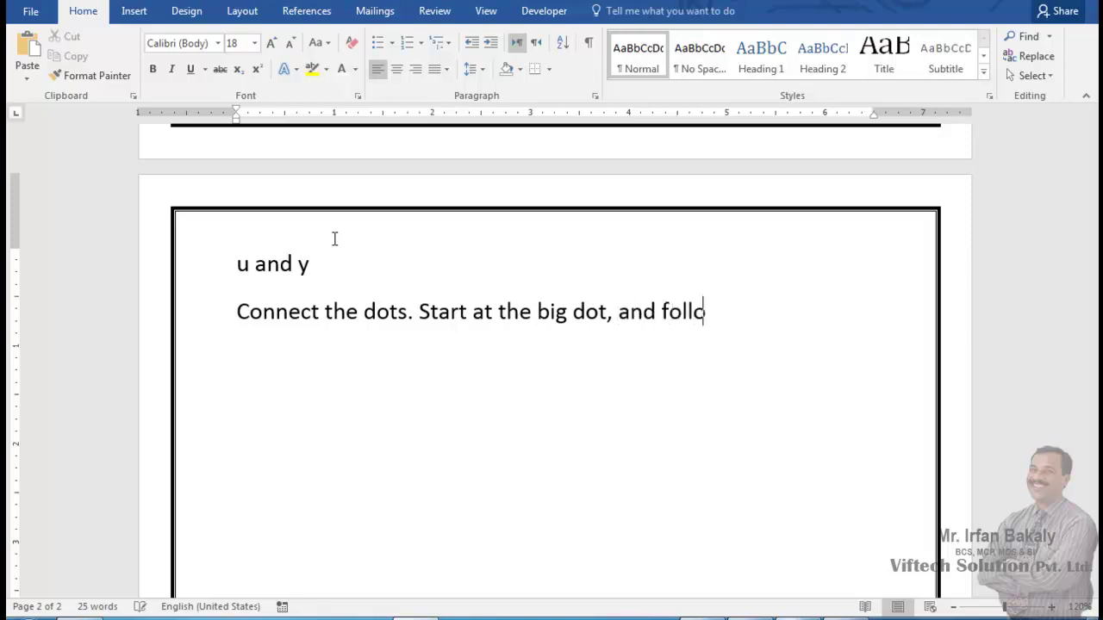
pyautogui.write('w the arrows.')
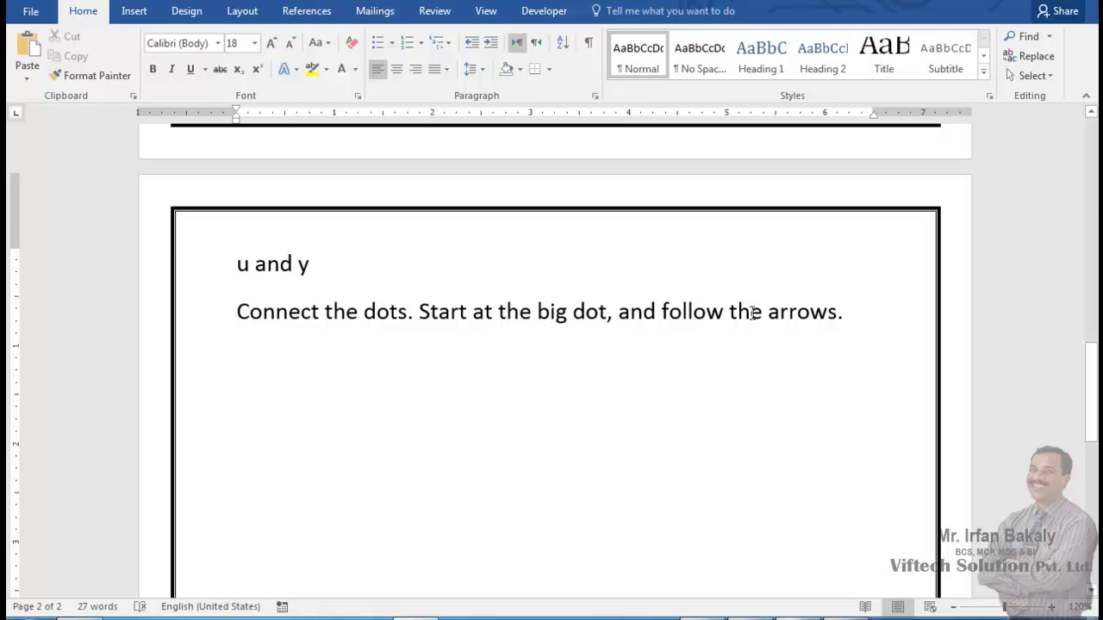
# Make the "u and y" title bold, centre it, and enlarge it to 36 pt
pyautogui.moveTo(327, 267); pyautogui.dragTo(234, 265)
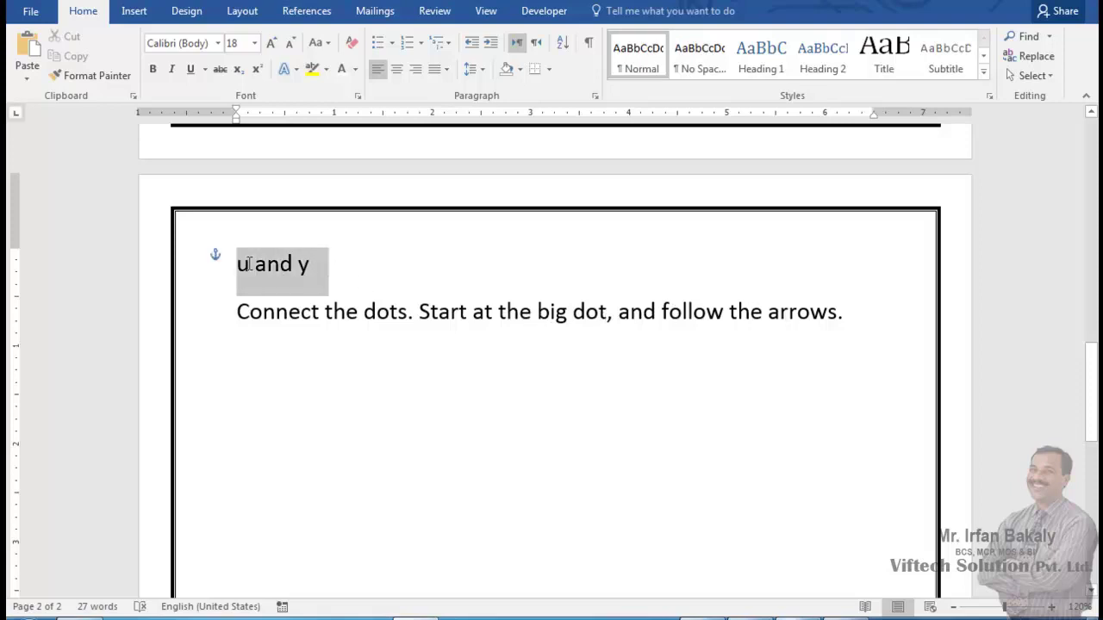
pyautogui.hotkey('ctrl', 'b')
pyautogui.hotkey('ctrl', 'e')
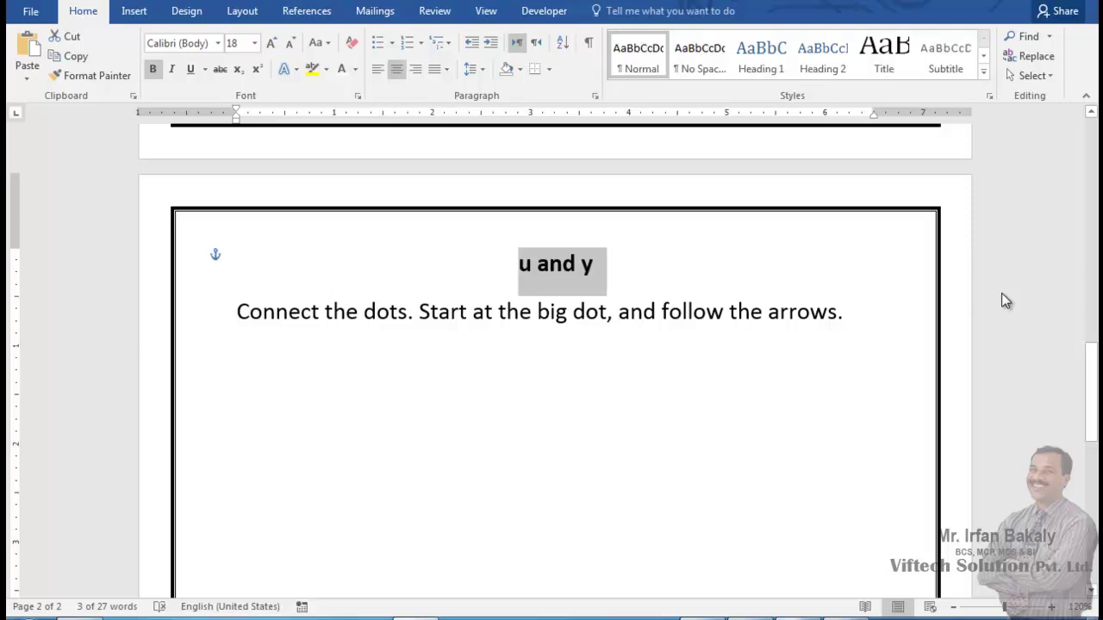
pyautogui.hotkey('ctrl', 'shift', '.')
pyautogui.hotkey('ctrl', 'shift', '.')
pyautogui.hotkey('ctrl', 'shift', '.')
pyautogui.hotkey('ctrl', 'shift', '.')
pyautogui.hotkey('ctrl', 'shift', '.')
pyautogui.hotkey('ctrl', 'shift', '.')
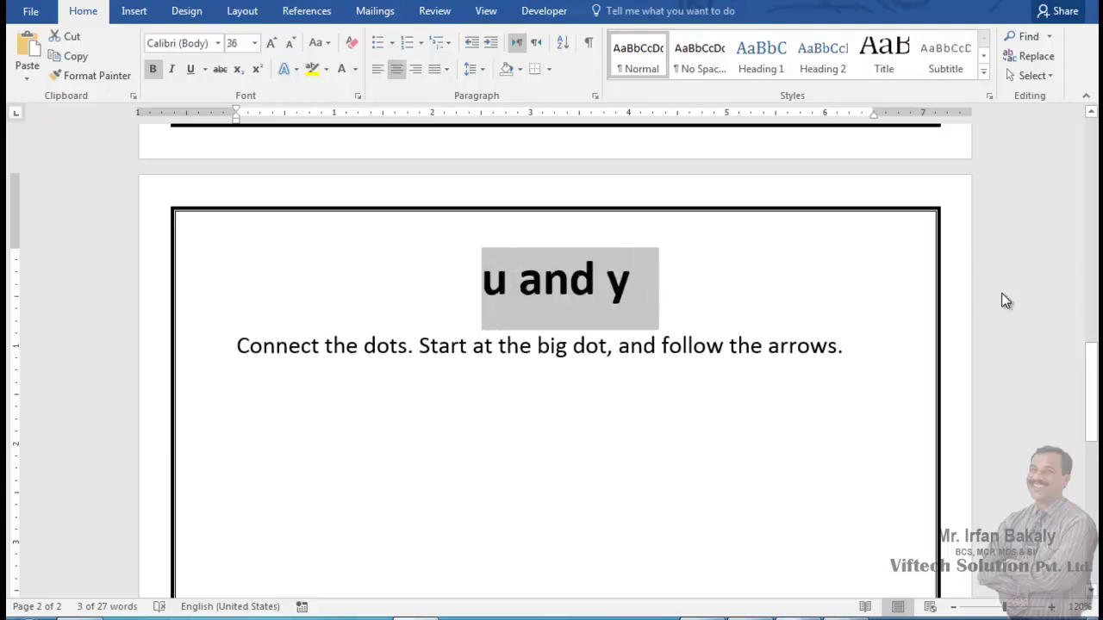
# Set the title and instruction paragraphs to 0 pt spacing after and single line spacing
pyautogui.click(788, 338)
pyautogui.moveTo(603, 286)
pyautogui.mouseDown()
pyautogui.moveTo(598, 357)
pyautogui.moveTo(582, 285)
pyautogui.mouseUp()
pyautogui.click(595, 96)
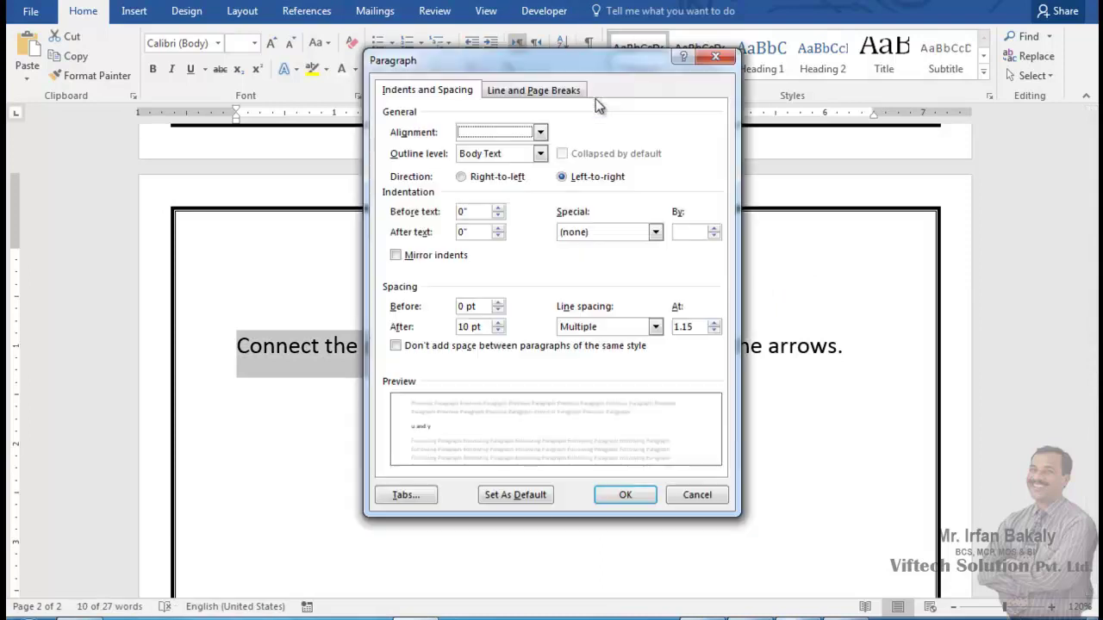
pyautogui.press('Escape')
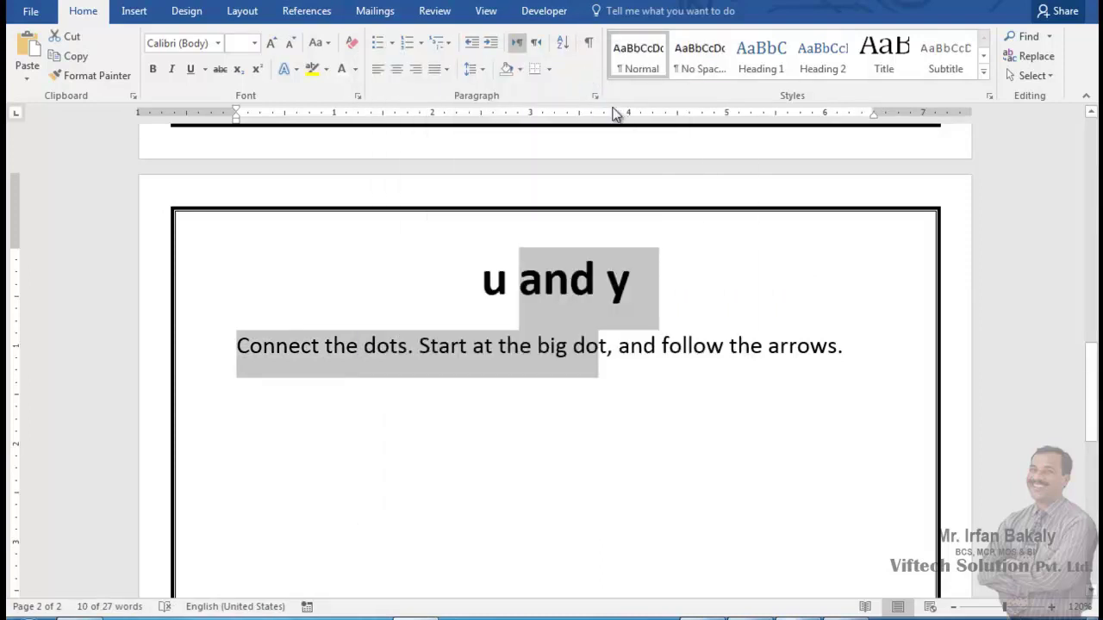
pyautogui.click(595, 95)
pyautogui.click(498, 331)
pyautogui.click(571, 327)
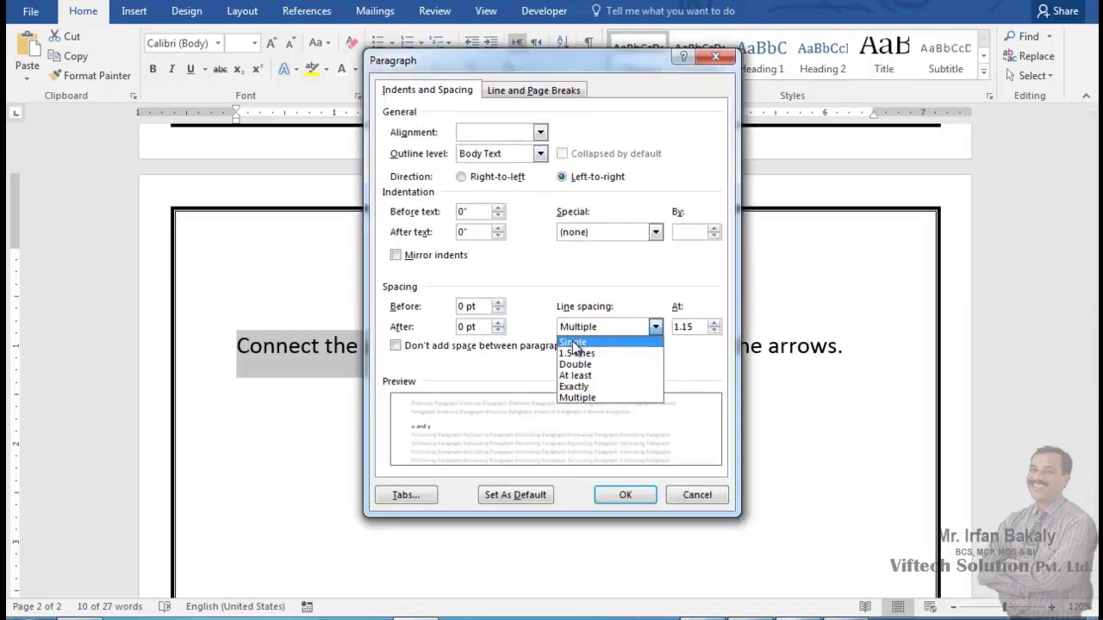
pyautogui.click(574, 343)
pyautogui.click(623, 494)
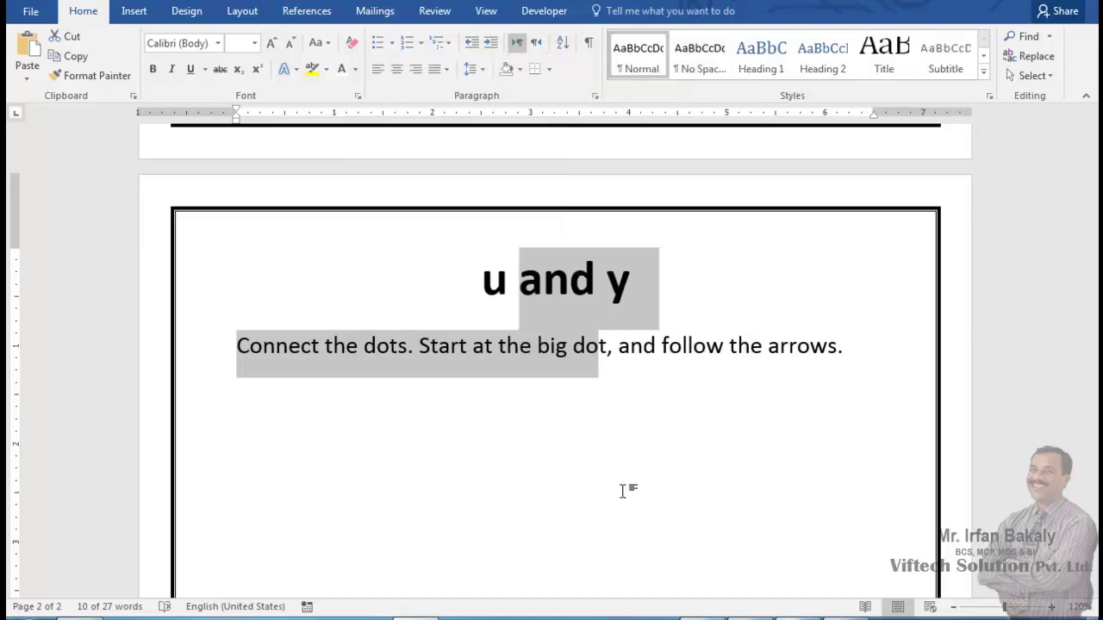
# Add a run of blank lines after the instruction, reaching the lower part of the page
pyautogui.click(520, 379)
pyautogui.click(421, 396)
pyautogui.click(879, 329)
pyautogui.press('Return')
pyautogui.press('Return')
pyautogui.press('Return')
pyautogui.press('Return')
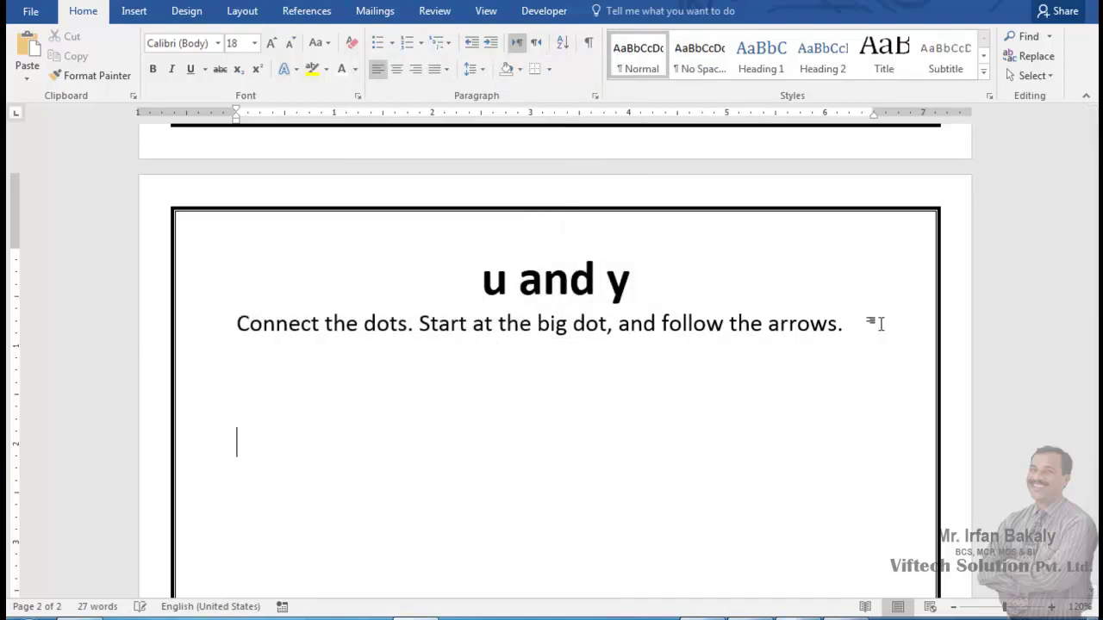
pyautogui.press('Return')
pyautogui.press('Return')
pyautogui.press('Return')
pyautogui.press('Return')
pyautogui.press('Return')
pyautogui.press('Return')
pyautogui.press('Return')
pyautogui.press('Return')
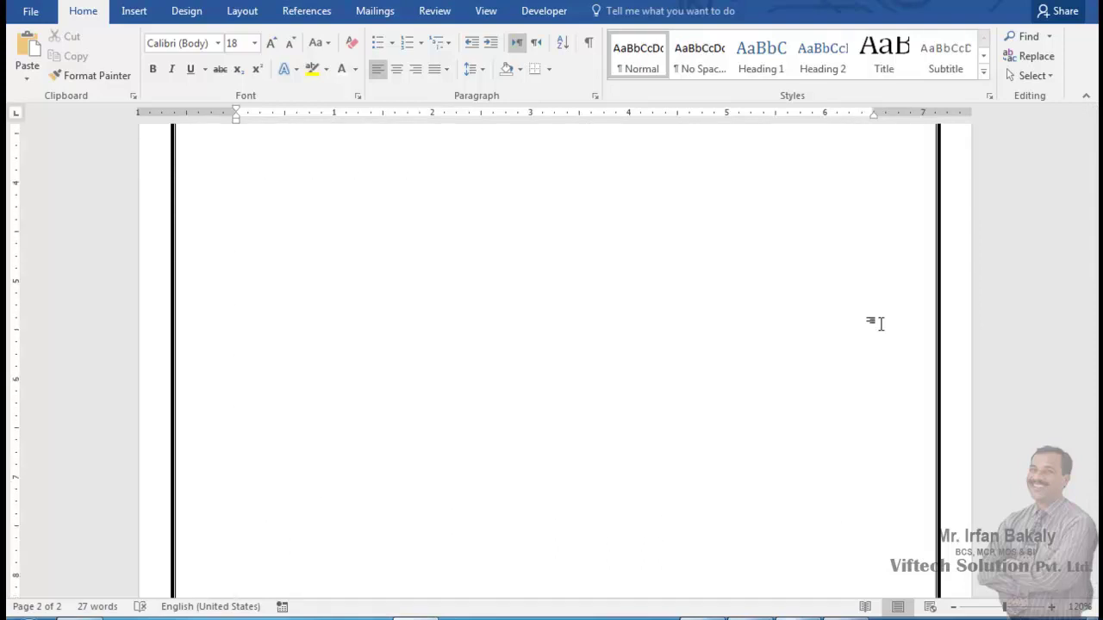
# Draw a horizontal straight line about 6.63" long directly beneath the instruction text
pyautogui.scroll(-3, 485, 423)
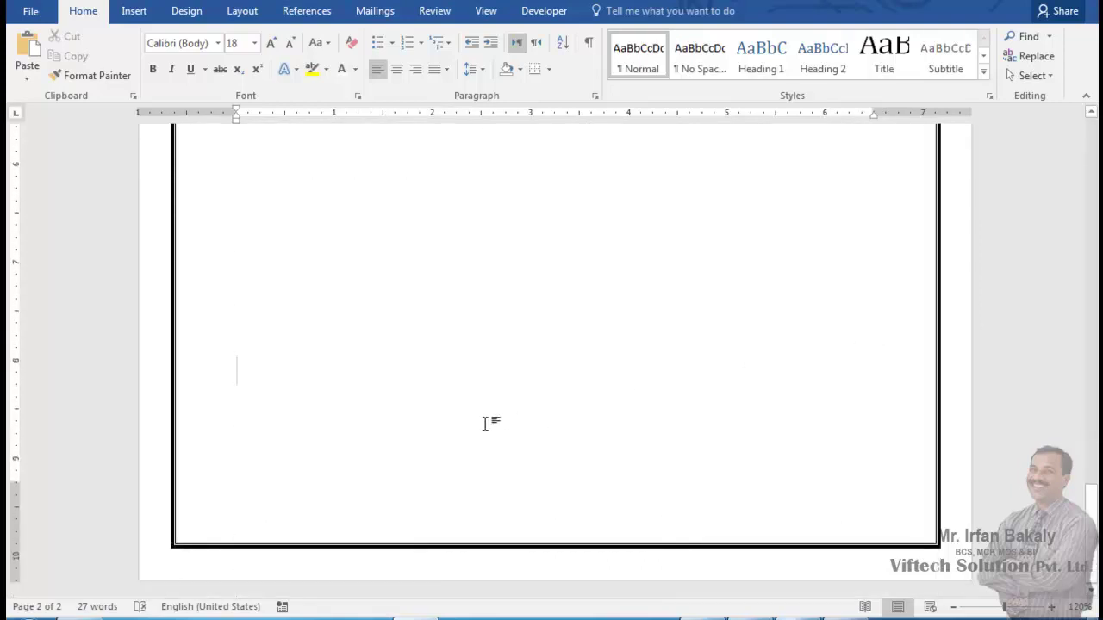
pyautogui.scroll(6, 485, 423)
pyautogui.scroll(3, 485, 423)
pyautogui.click(274, 403)
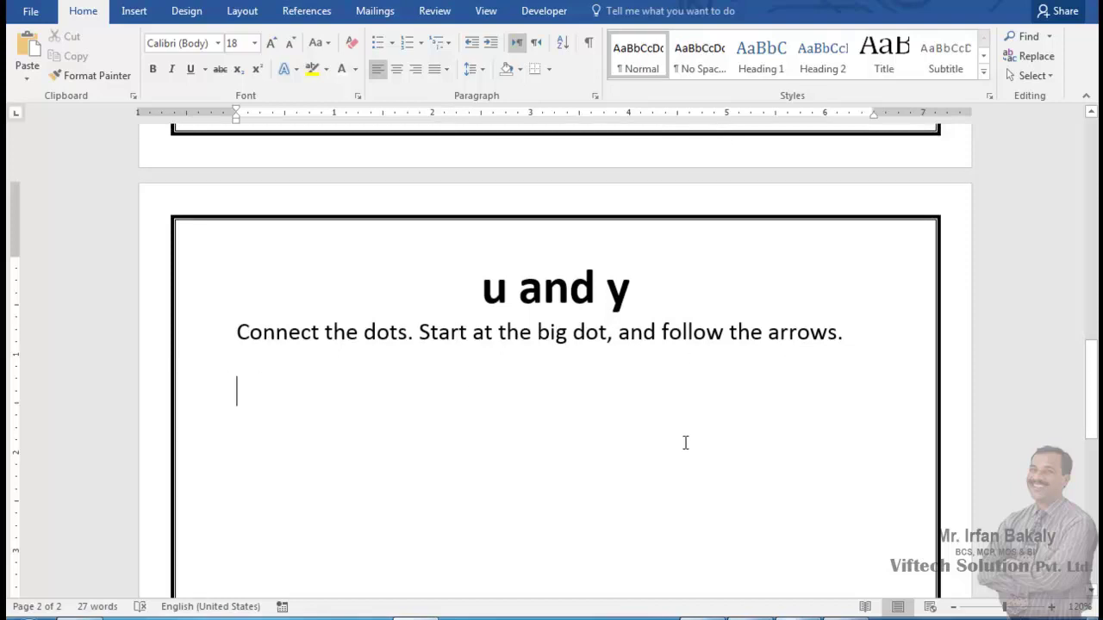
pyautogui.click(136, 22)
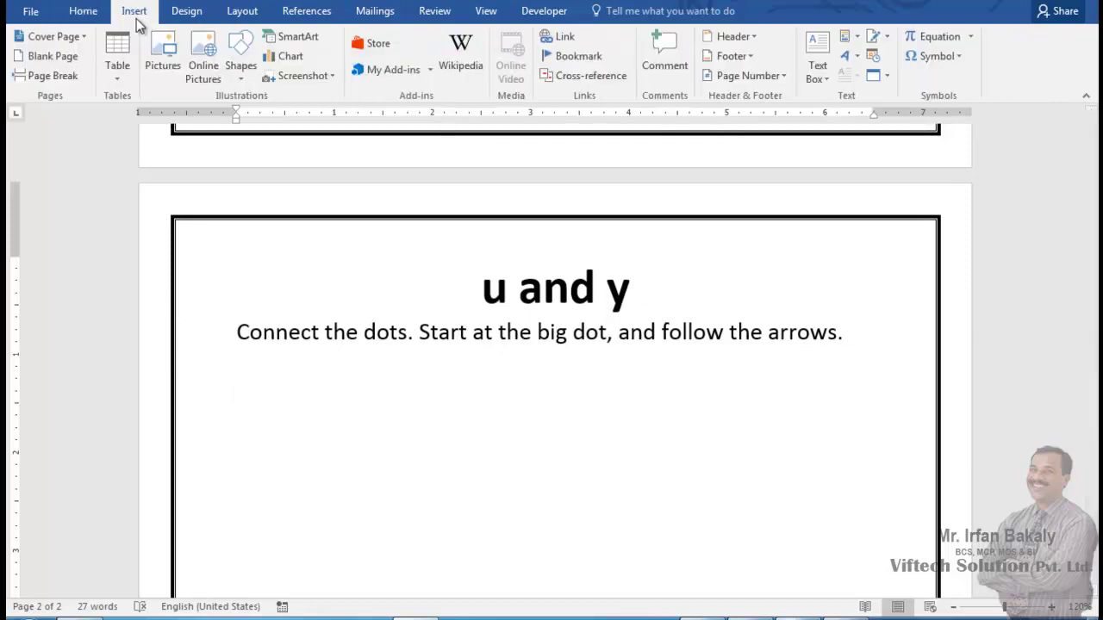
pyautogui.click(241, 73)
pyautogui.click(249, 120)
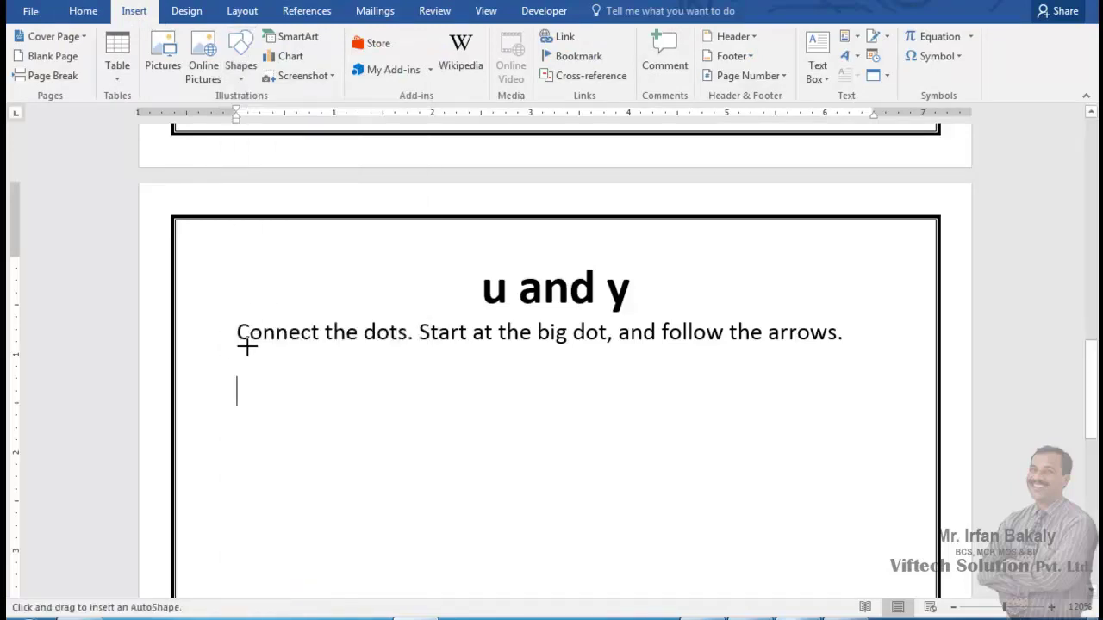
pyautogui.moveTo(232, 353)
pyautogui.mouseDown()
pyautogui.moveTo(911, 359)
pyautogui.moveTo(871, 356)
pyautogui.moveTo(884, 355)
pyautogui.mouseUp()
# Give the drawn line a heavier outline weight and colour it black
pyautogui.click(381, 60)
pyautogui.moveTo(419, 252)
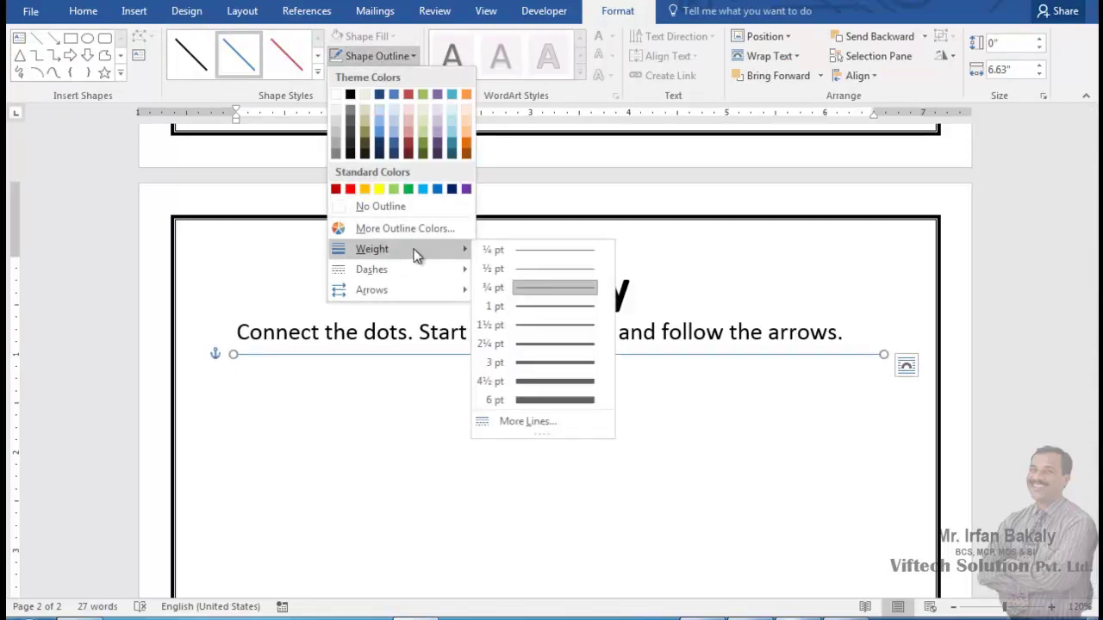
pyautogui.click(558, 335)
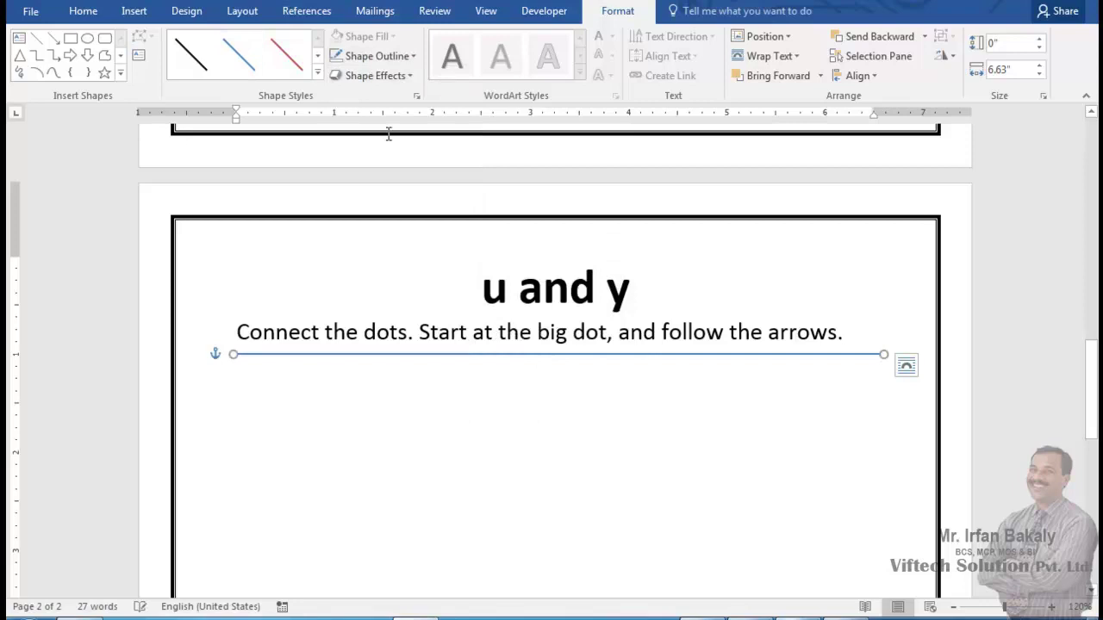
pyautogui.click(412, 57)
pyautogui.click(350, 94)
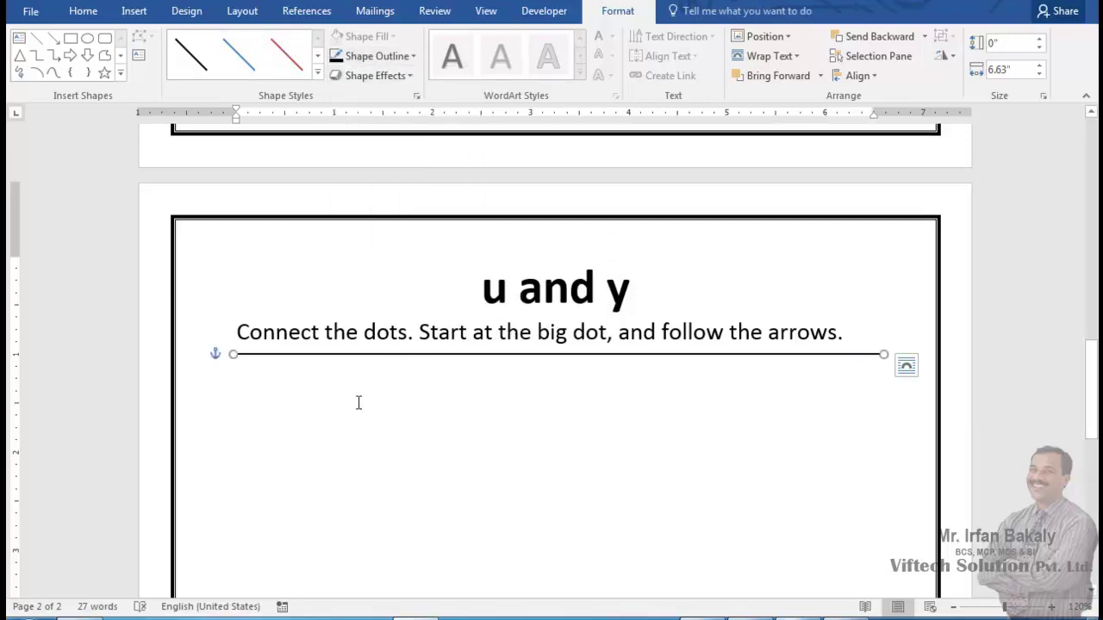
# Centre the instruction text and place the cursor on a blank line below the drawn line
pyautogui.click(337, 332)
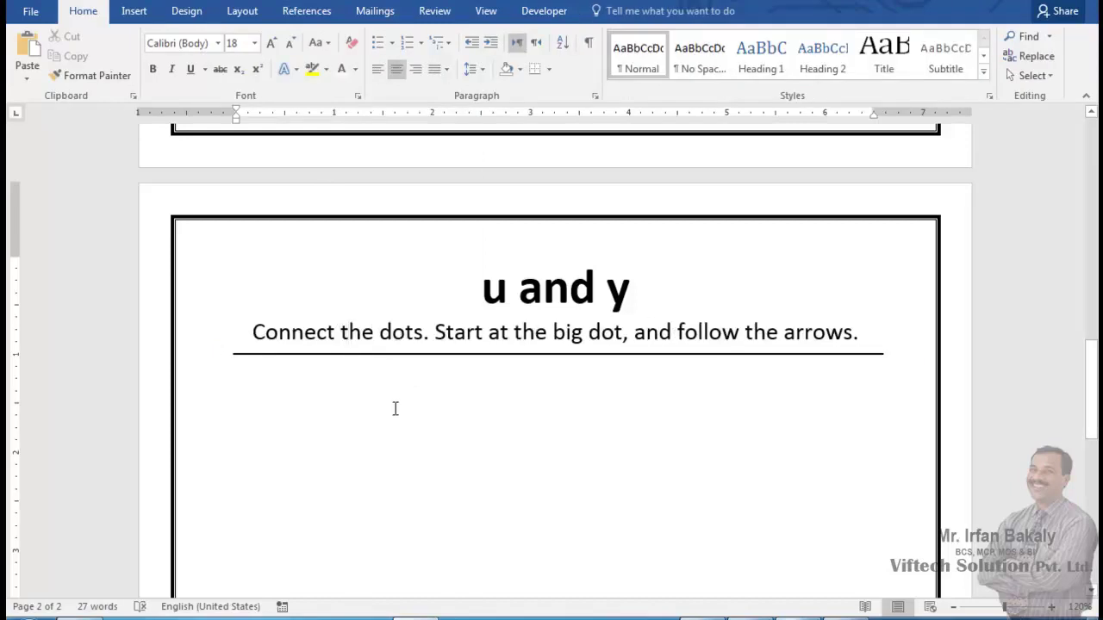
pyautogui.doubleClick(301, 385)
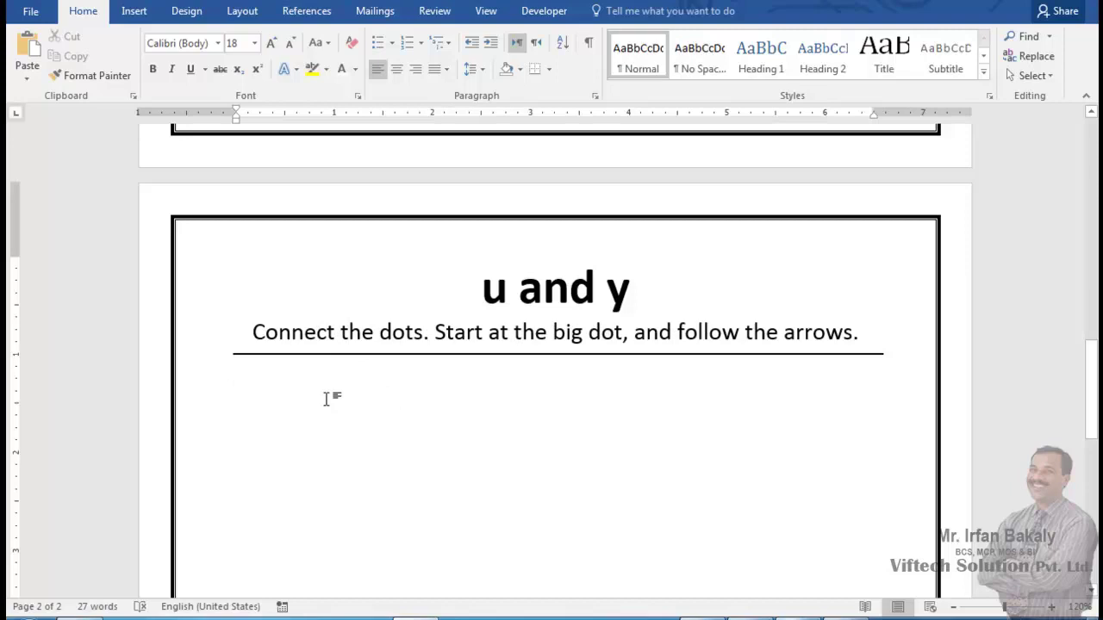
# Enter three capital U letters on the line below the rule, separating each pair with two tabs
pyautogui.write('U')
pyautogui.press('Tab')
pyautogui.press('Tab')
pyautogui.write('U')
pyautogui.press('Tab')
pyautogui.press('Tab')
pyautogui.write('U')
# Enlarge the row of three U letters to 26 pt
pyautogui.tripleClick(328, 399)
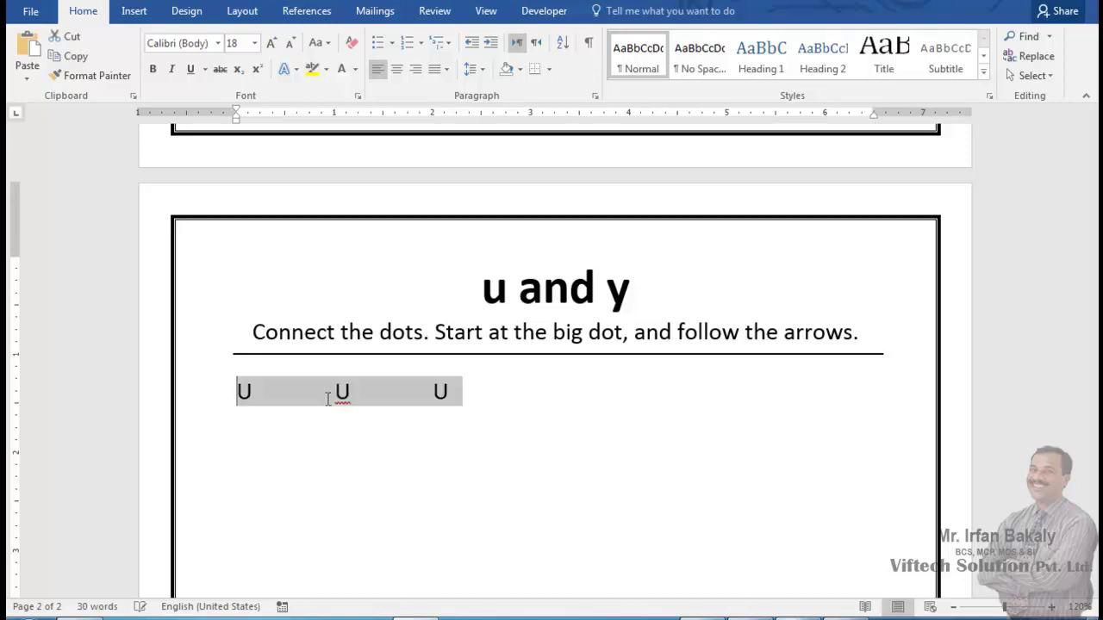
pyautogui.hotkey('ctrl', 'shift', '.')
pyautogui.hotkey('ctrl', 'shift', '.')
pyautogui.hotkey('ctrl', 'shift', '.')
pyautogui.hotkey('ctrl', 'shift', '.')
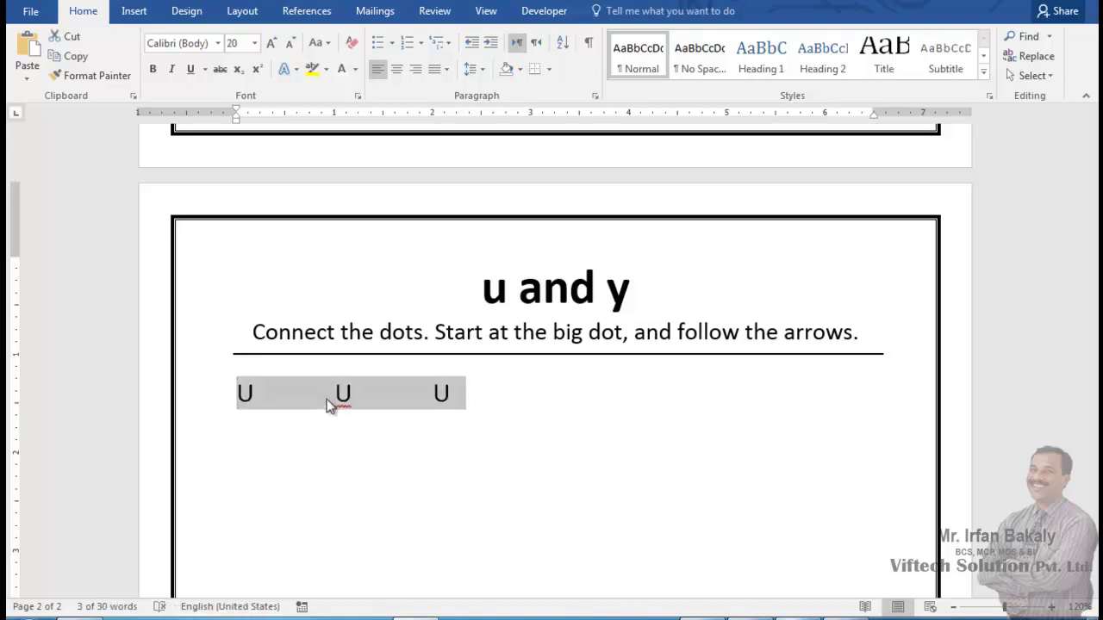
pyautogui.press('Up')
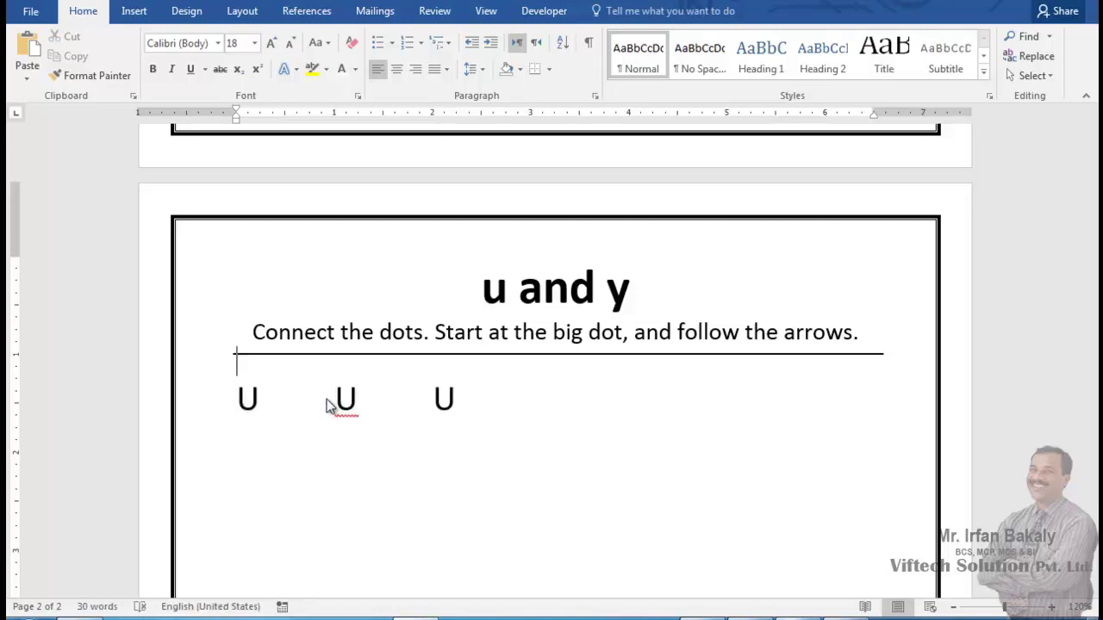
pyautogui.hotkey('shift', 'Down')
pyautogui.hotkey('shift', 'Down')
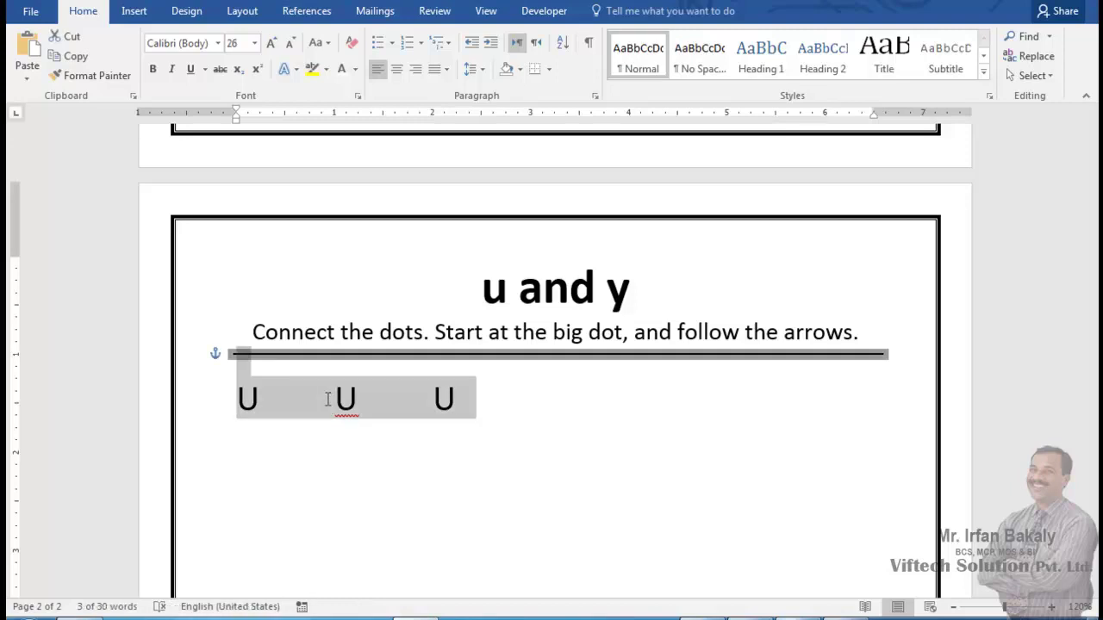
pyautogui.click(594, 95)
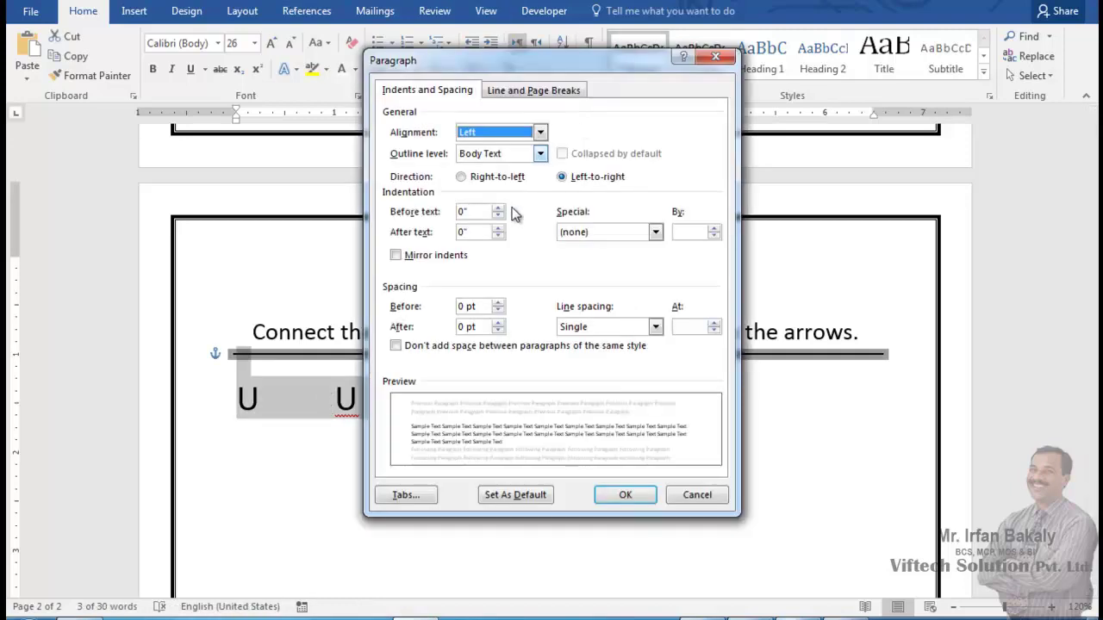
pyautogui.press('Escape')
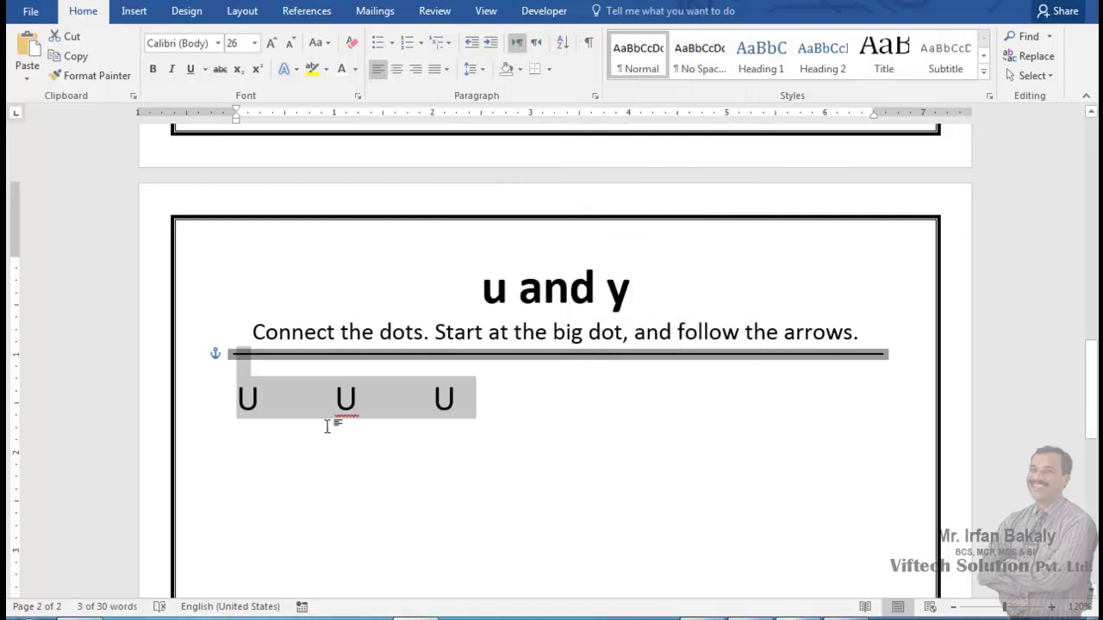
pyautogui.click(327, 427)
pyautogui.moveTo(471, 401); pyautogui.dragTo(244, 388)
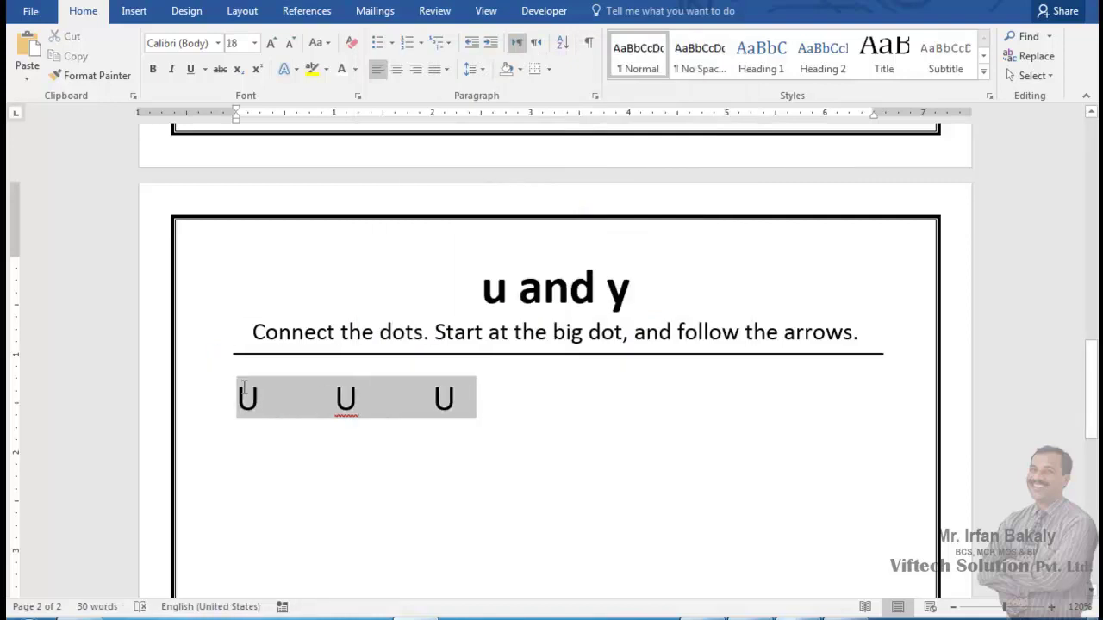
# Add two tabs after the third U to extend the letter row
pyautogui.click(480, 394)
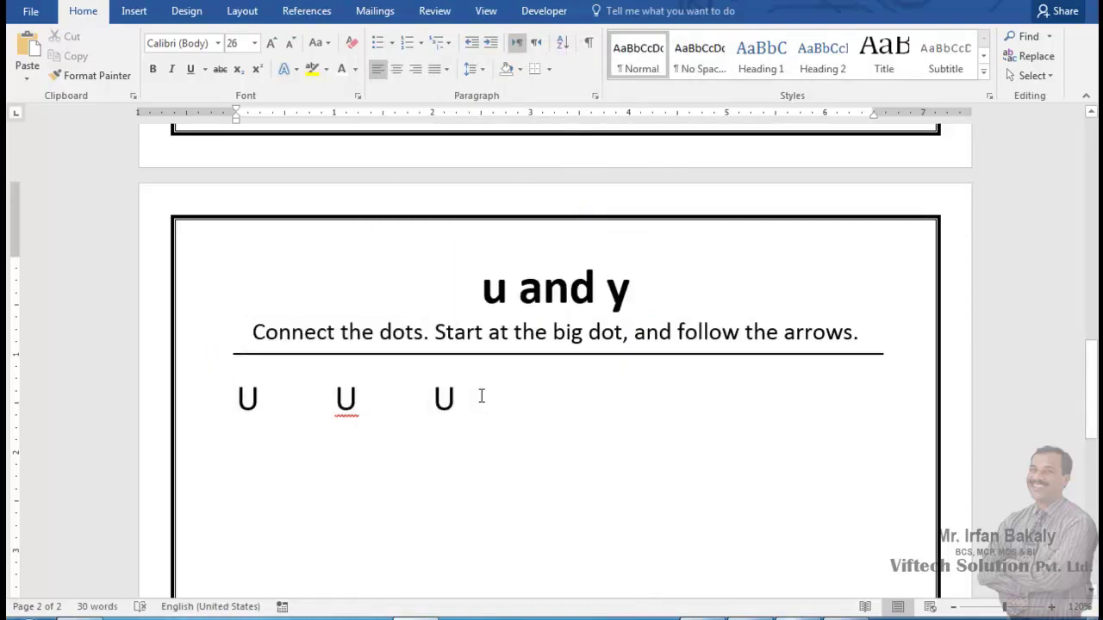
pyautogui.press('Tab')
pyautogui.press('Tab')
pyautogui.scroll(2, 559, 405)
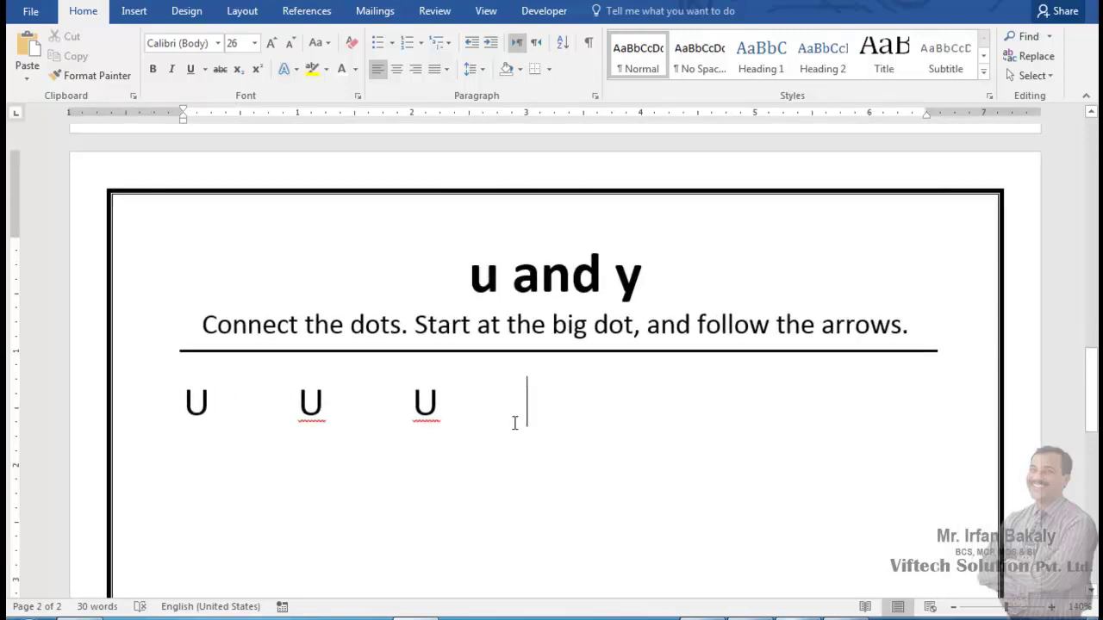
# Switch to the browser's dotted fonts page and match KG Primary Dots with the downloaded kg_primary_dots.zip on drive H
pyautogui.hotkey('alt', 'Tab')
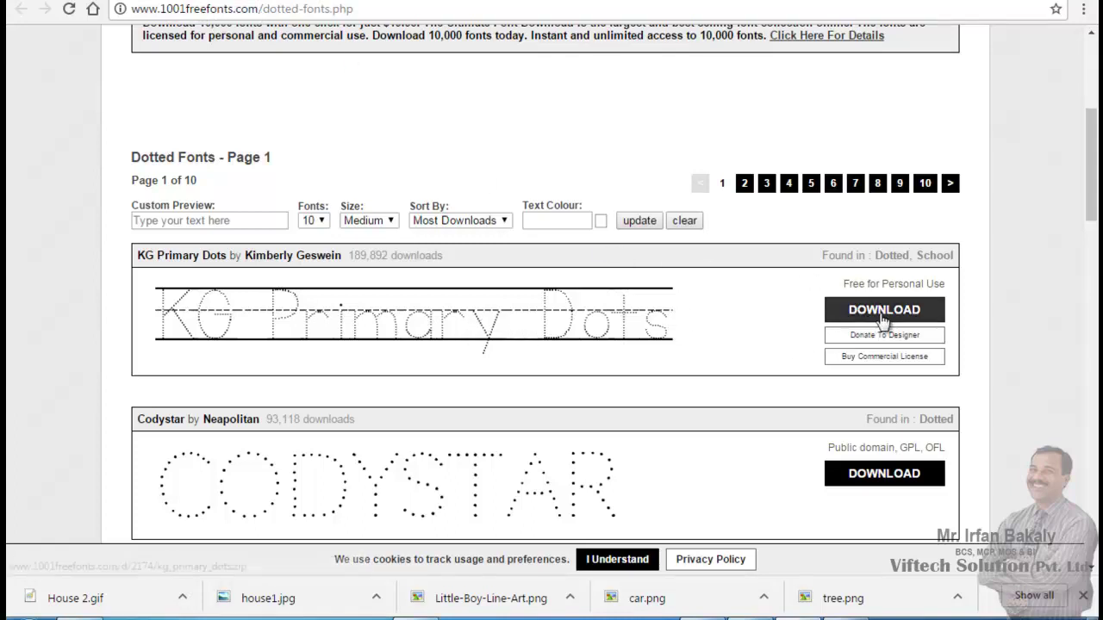
pyautogui.hotkey('alt', 'Tab')
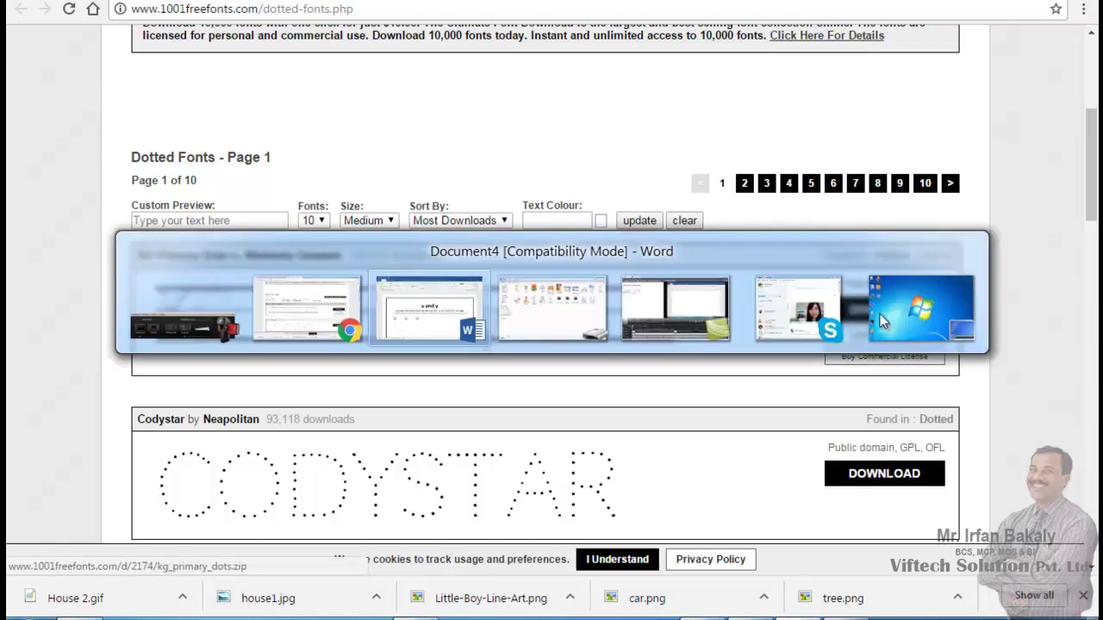
pyautogui.click(594, 292)
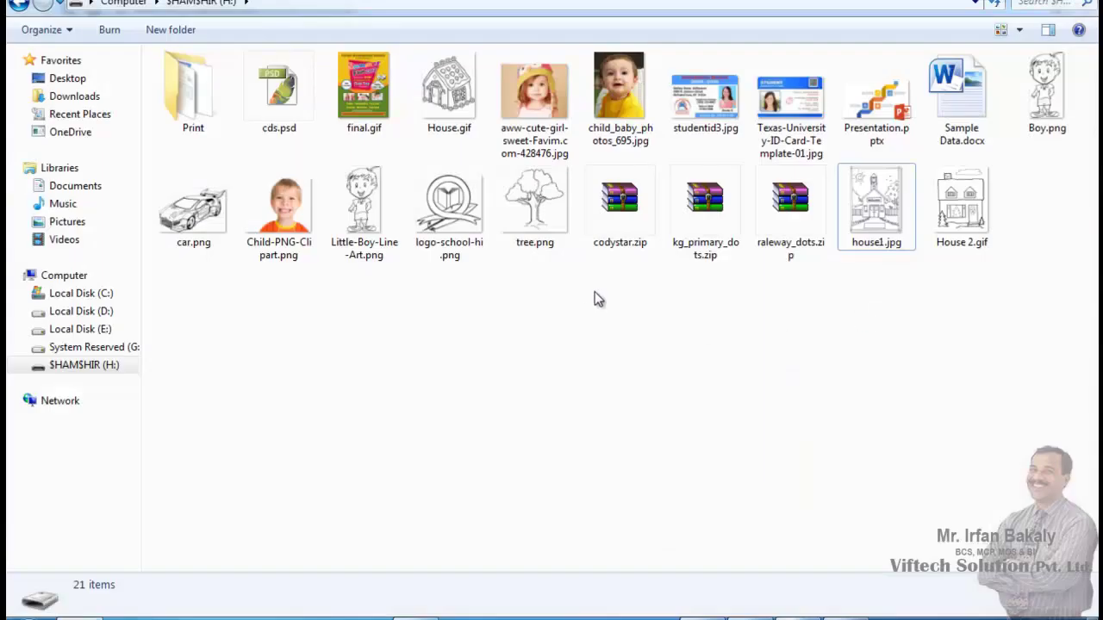
pyautogui.click(704, 250)
pyautogui.hotkey('alt', 'Tab')
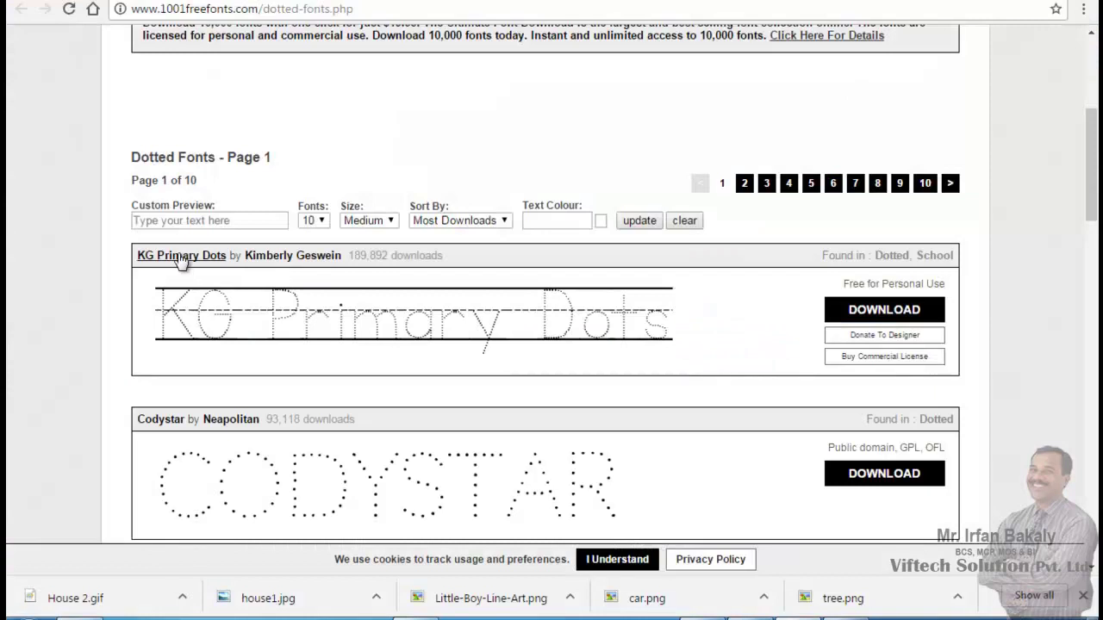
# Switch to the file manager and extract kg_primary_dots.zip into its own folder on drive H
pyautogui.hotkey('alt', 'Tab')
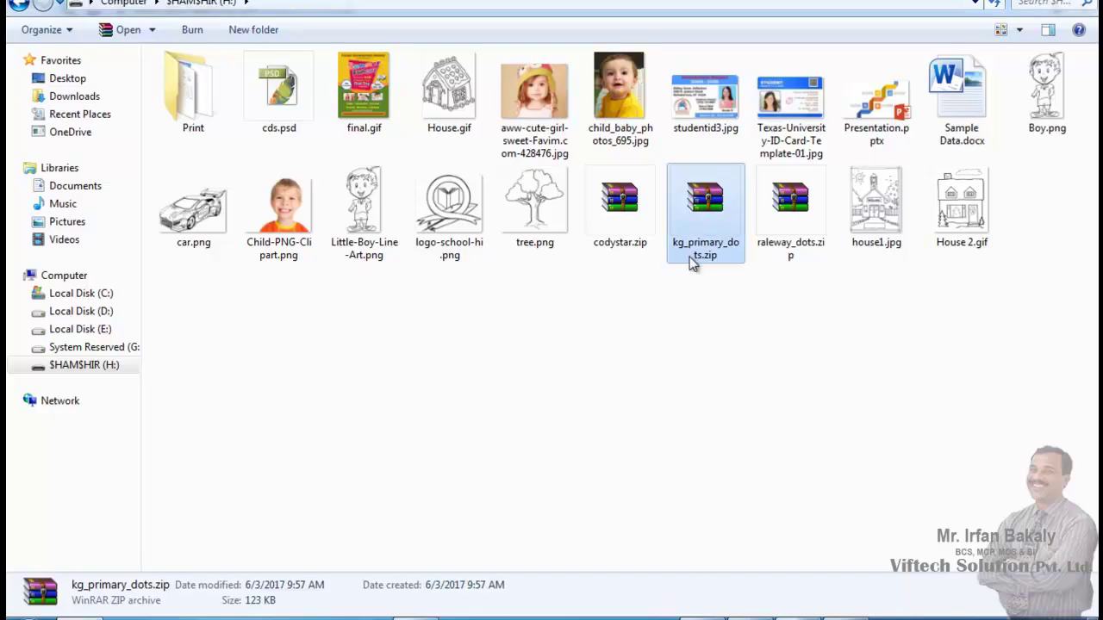
pyautogui.rightClick(710, 205)
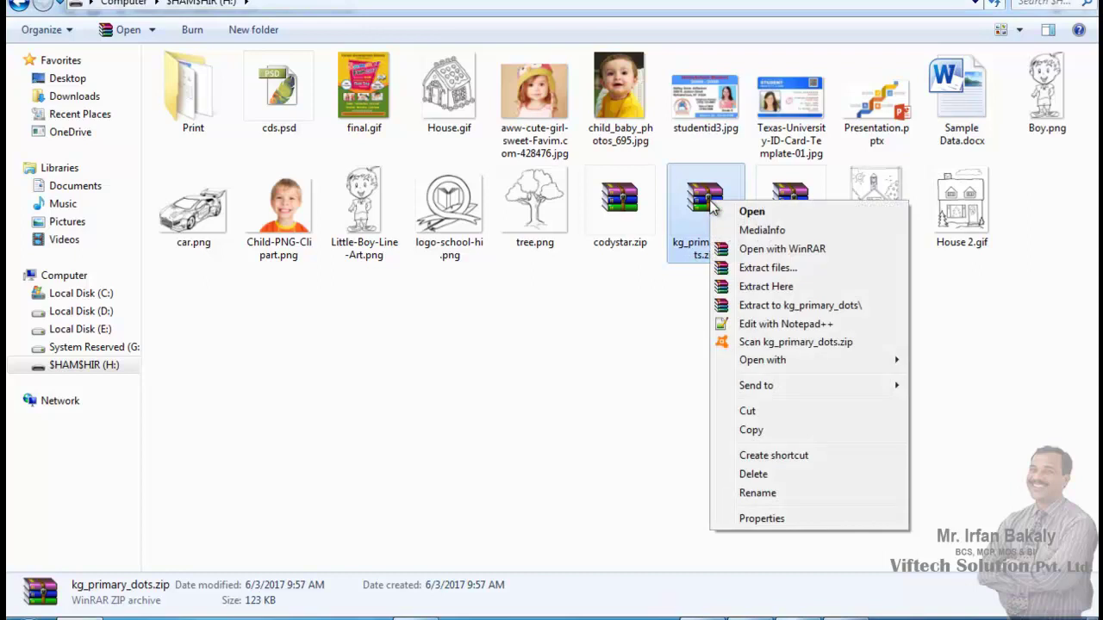
pyautogui.click(746, 287)
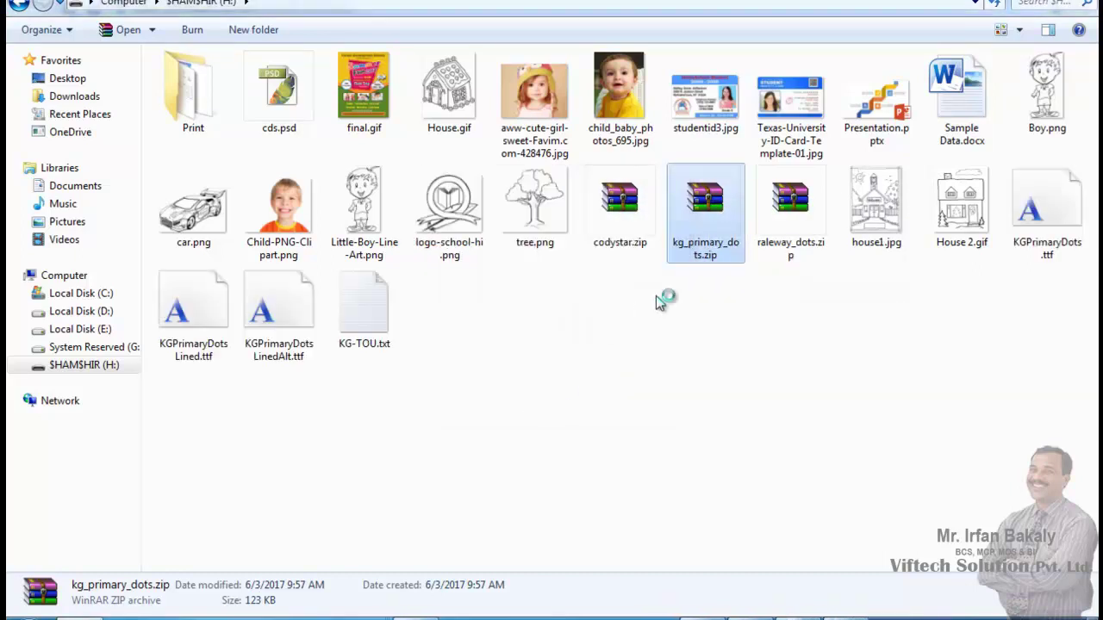
# Select and copy the font files KGPrimaryDots.ttf, KGPrimaryDotsLined.ttf and KGPrimaryDotsLinedAlt.ttf
pyautogui.click(1046, 206)
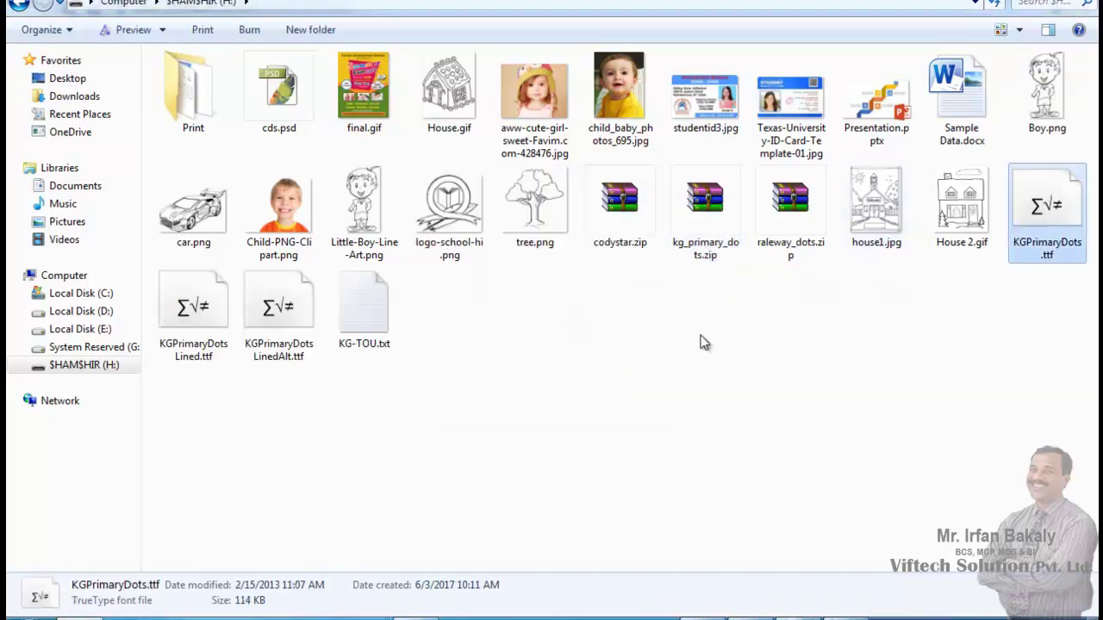
pyautogui.click(196, 355)
pyautogui.keyDown('ctrl'); pyautogui.click(282, 356); pyautogui.keyUp('ctrl')
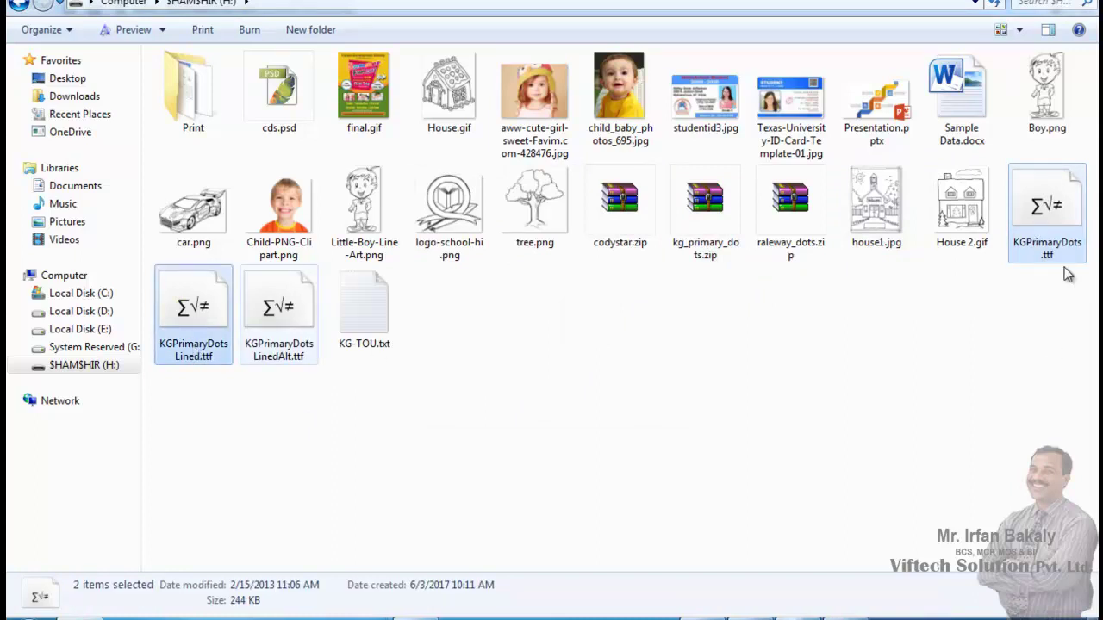
pyautogui.keyDown('ctrl'); pyautogui.click(293, 349); pyautogui.keyUp('ctrl')
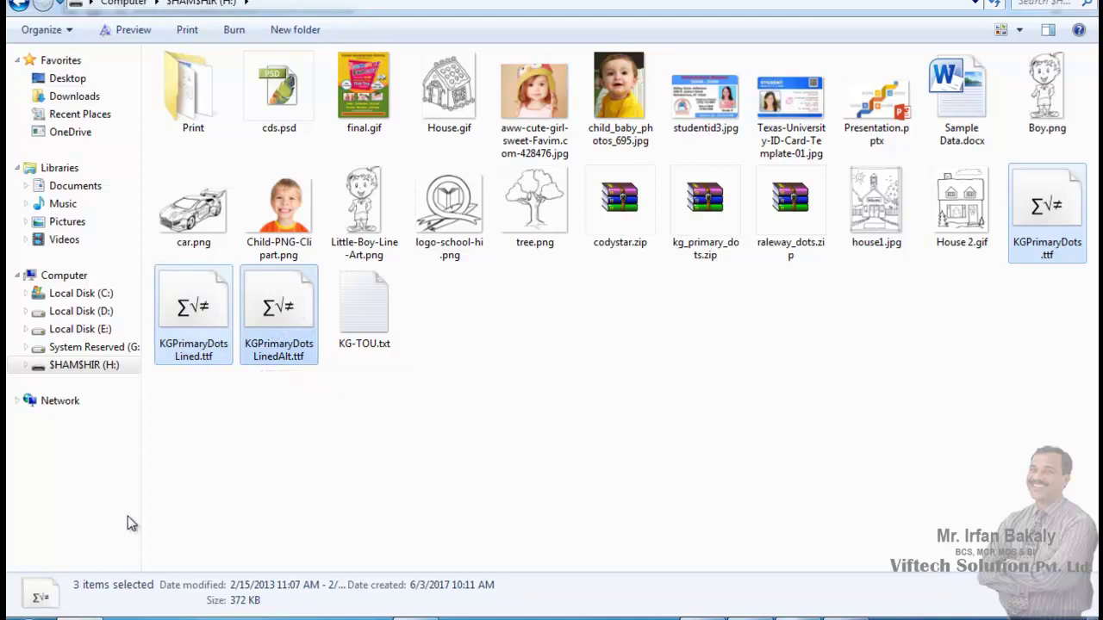
# Paste the copied font files into the Control Panel's Fonts folder, replacing existing versions for all current items
pyautogui.click(36, 617)
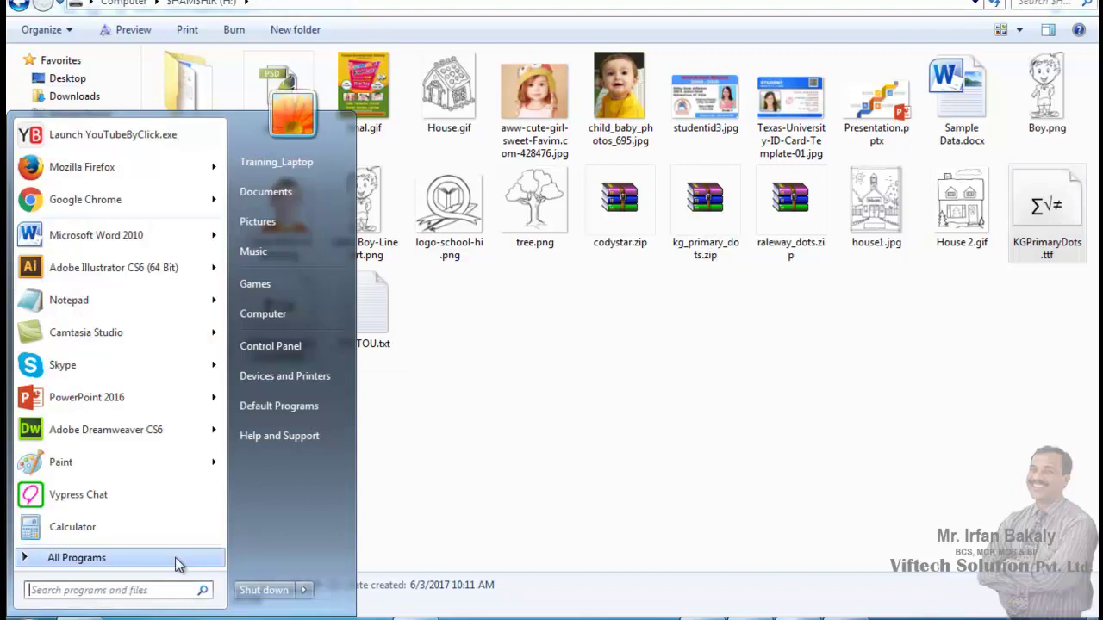
pyautogui.click(293, 354)
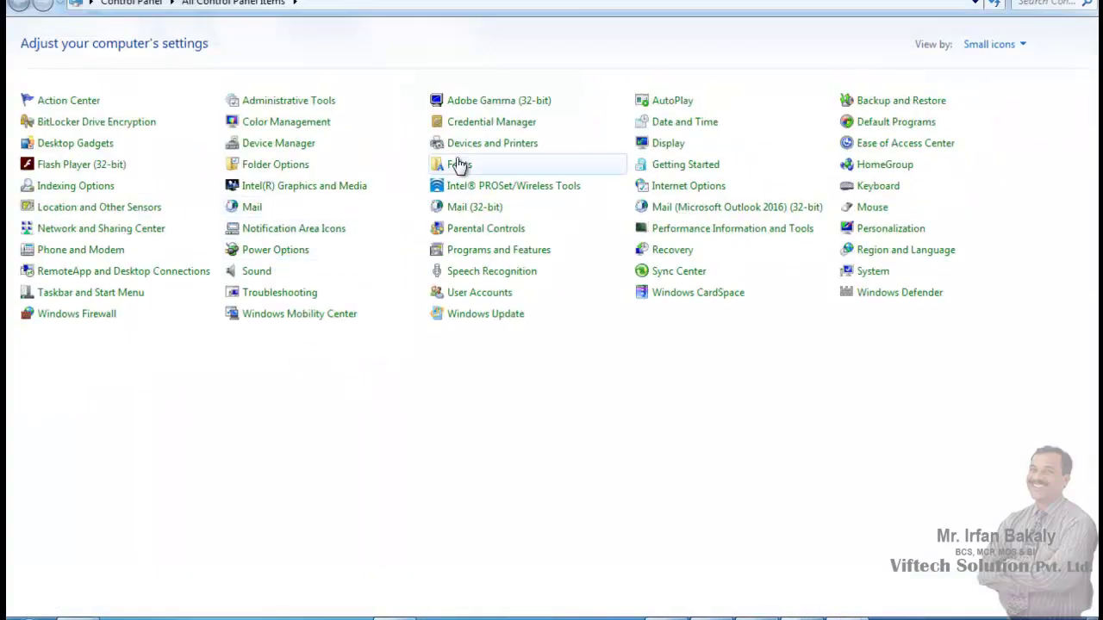
pyautogui.click(457, 166)
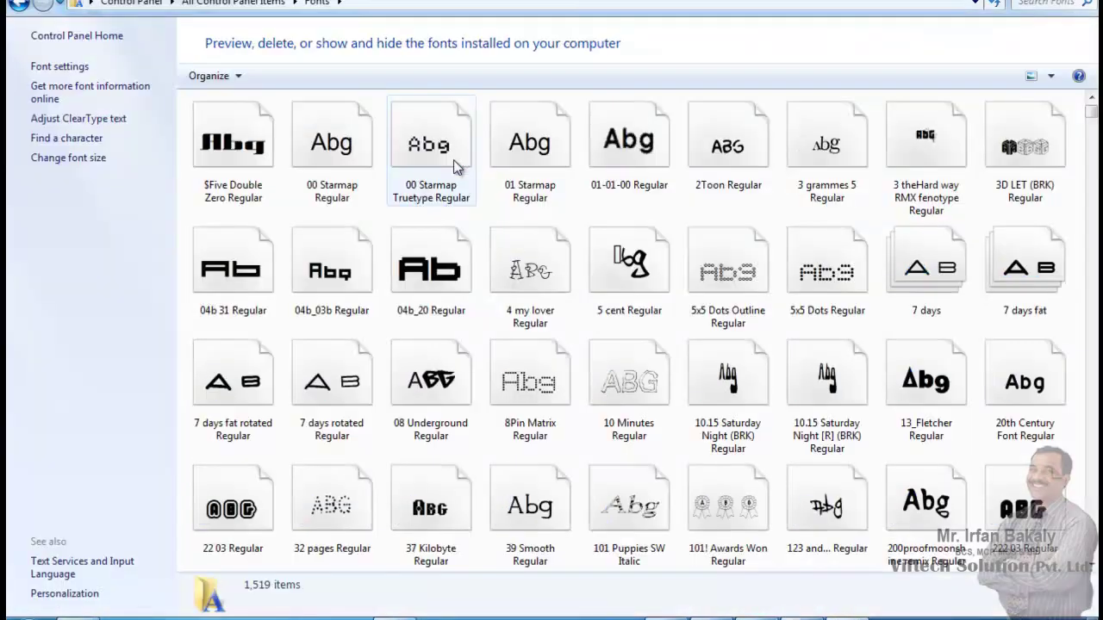
pyautogui.hotkey('ctrl', 'v')
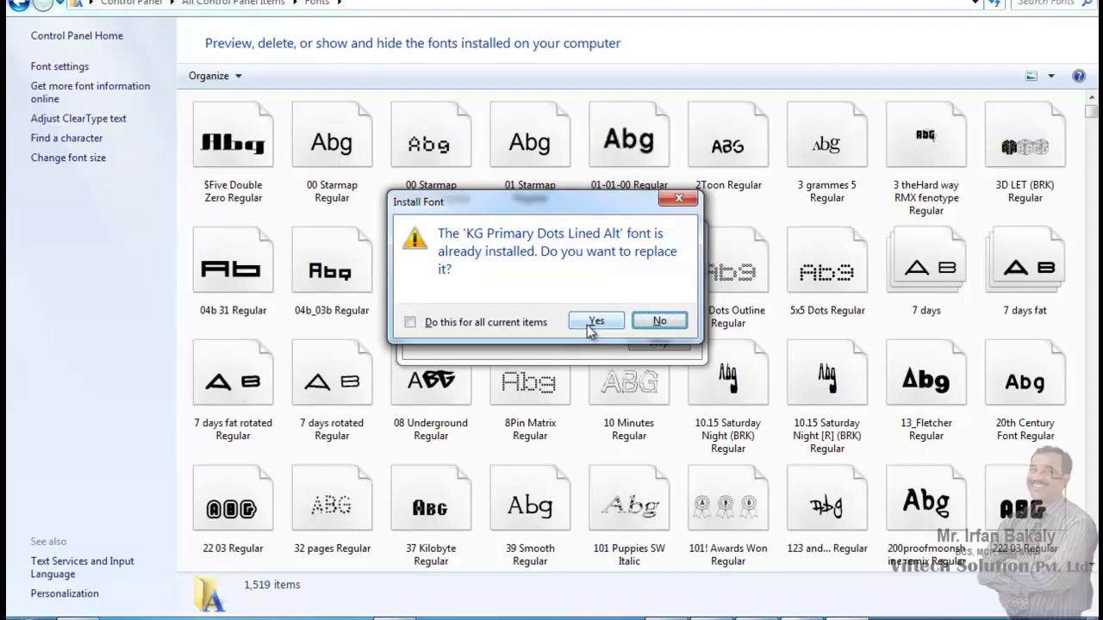
pyautogui.click(504, 326)
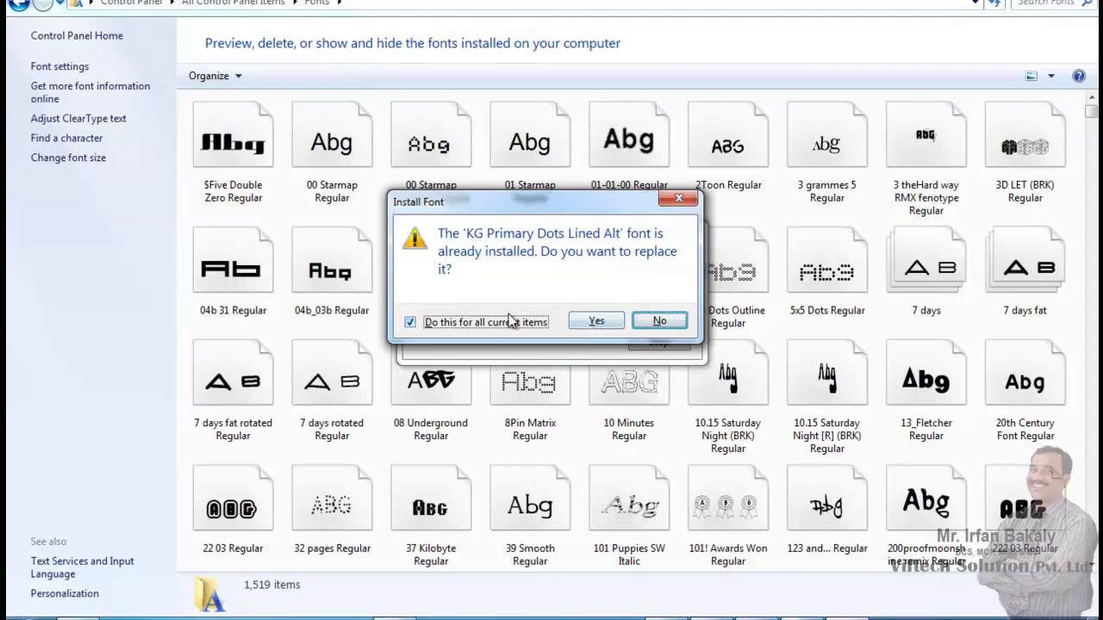
pyautogui.click(594, 323)
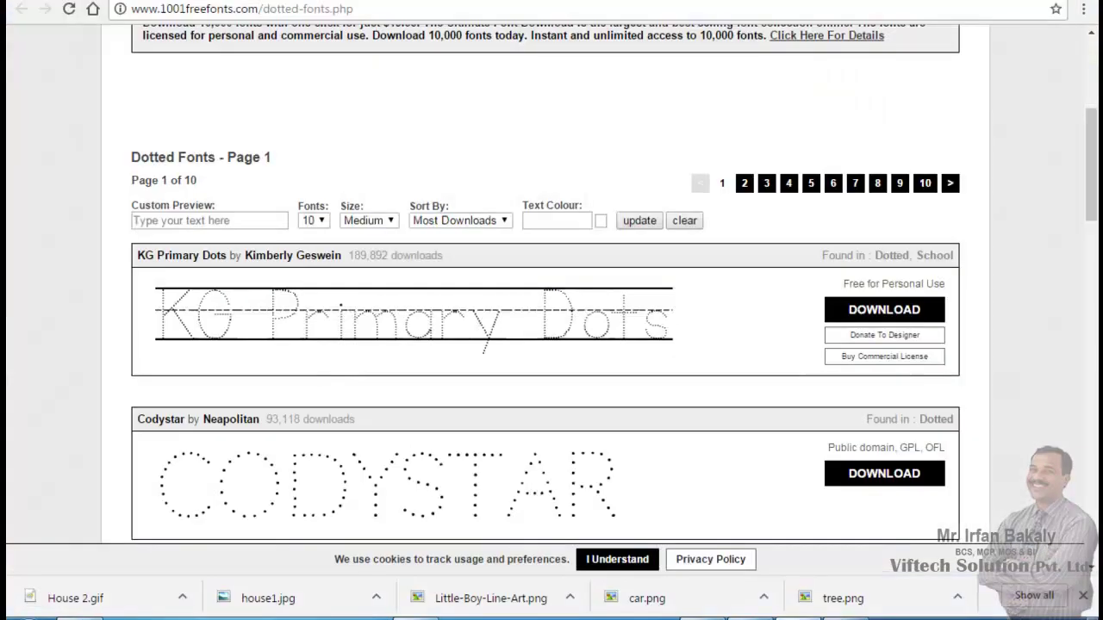
# Switch back to the Word worksheet and extend the row with four more capital U letters, separated by two tabs each
pyautogui.hotkey('alt', 'Tab')
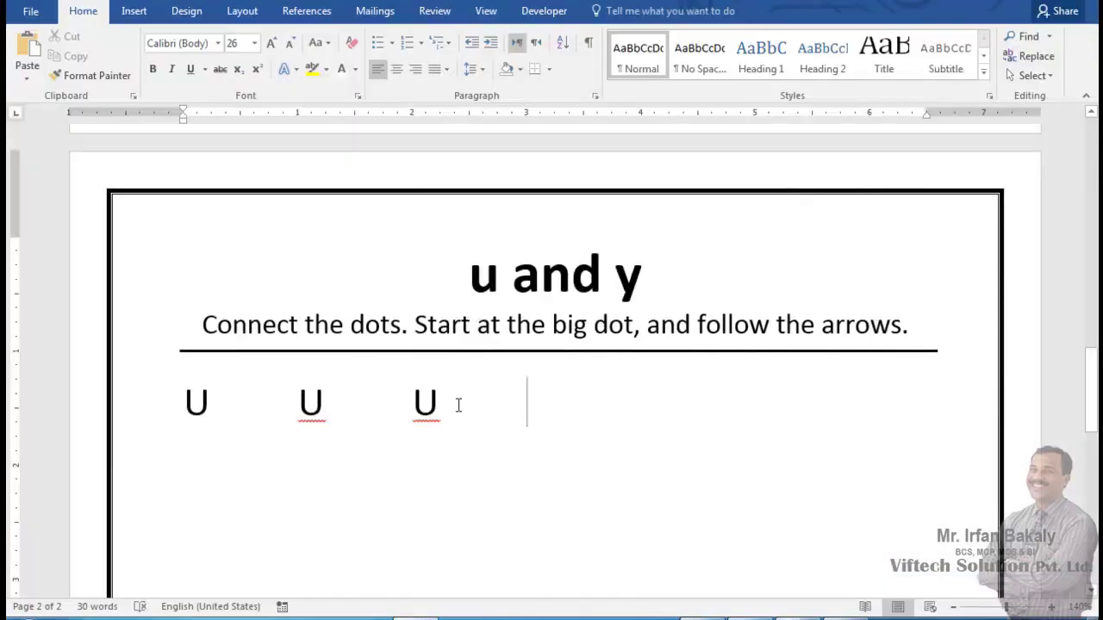
pyautogui.write('U')
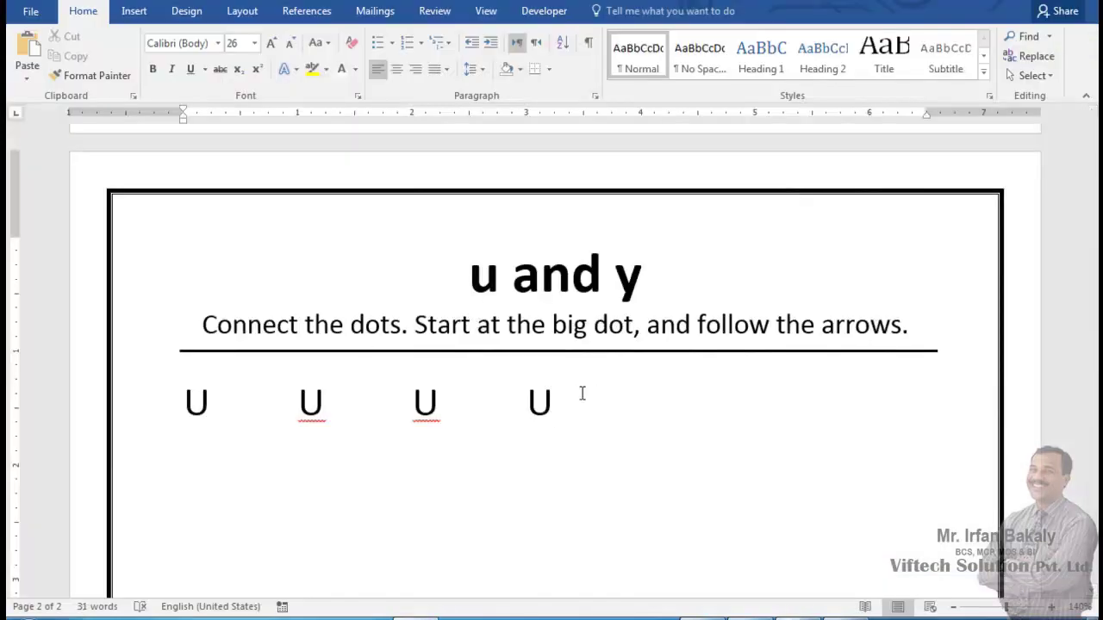
pyautogui.press('Tab')
pyautogui.press('Tab')
pyautogui.write('U')
pyautogui.press('Tab')
pyautogui.press('Tab')
pyautogui.write('U')
pyautogui.press('Tab')
pyautogui.press('Tab')
pyautogui.write('U')
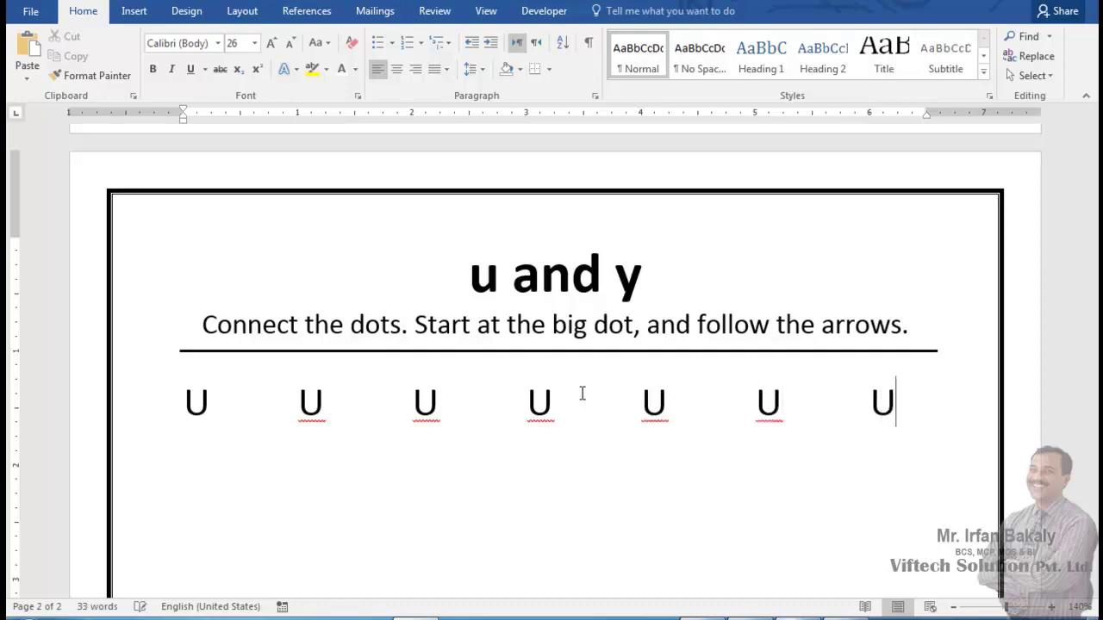
# Change the font of the last four U letters in the row to KG Primary Dots
pyautogui.keyDown('shift'); pyautogui.click(527, 410); pyautogui.keyUp('shift')
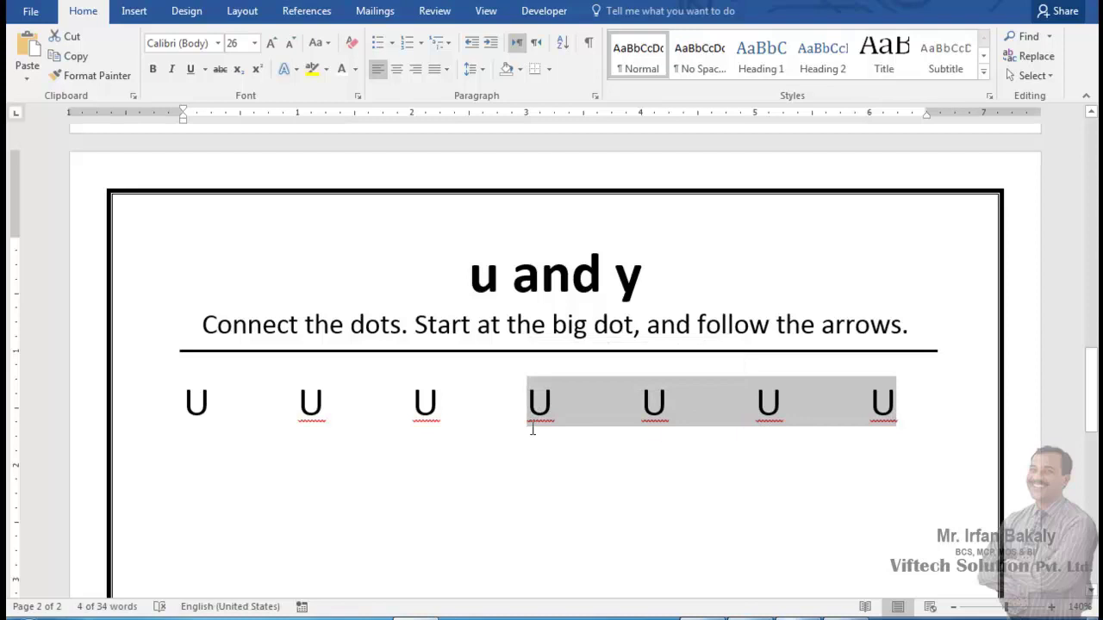
pyautogui.click(203, 43)
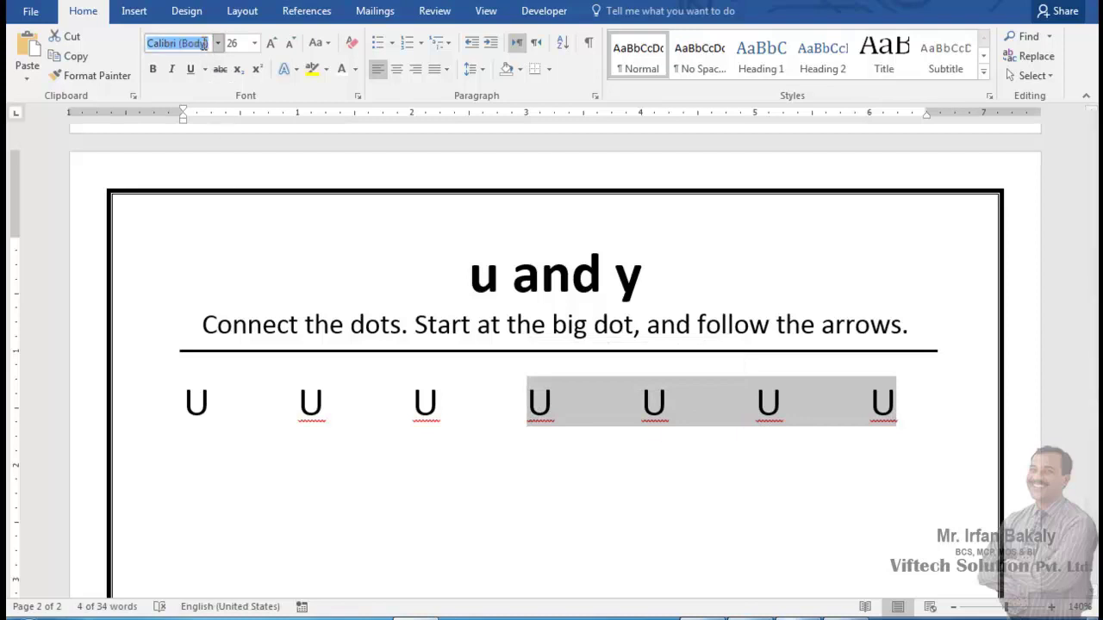
pyautogui.write('KG')
pyautogui.press('Return')
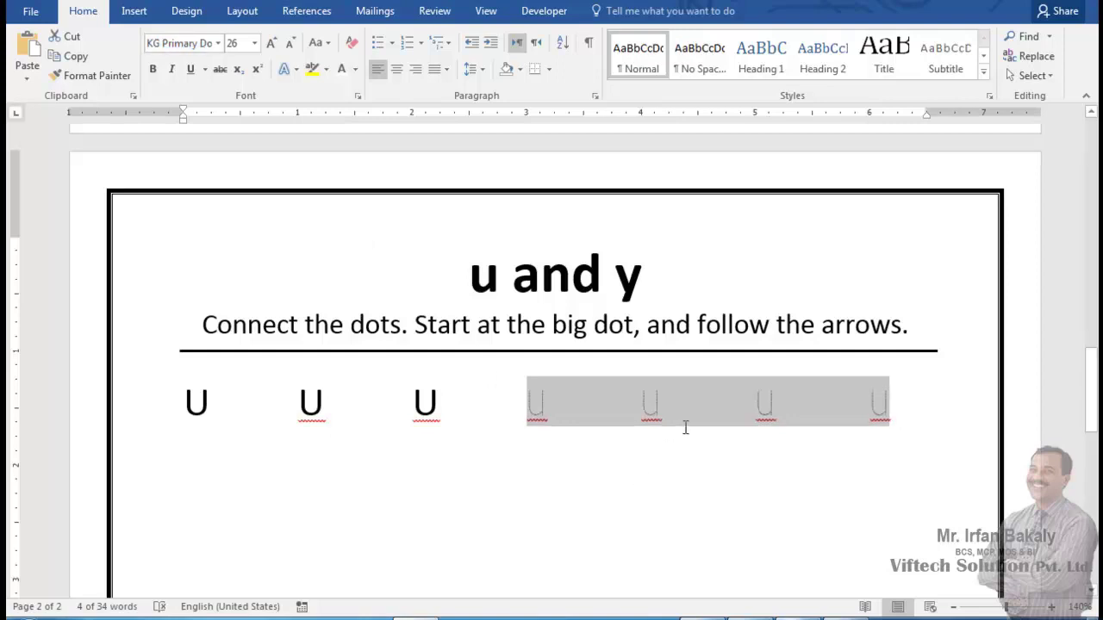
pyautogui.click(566, 435)
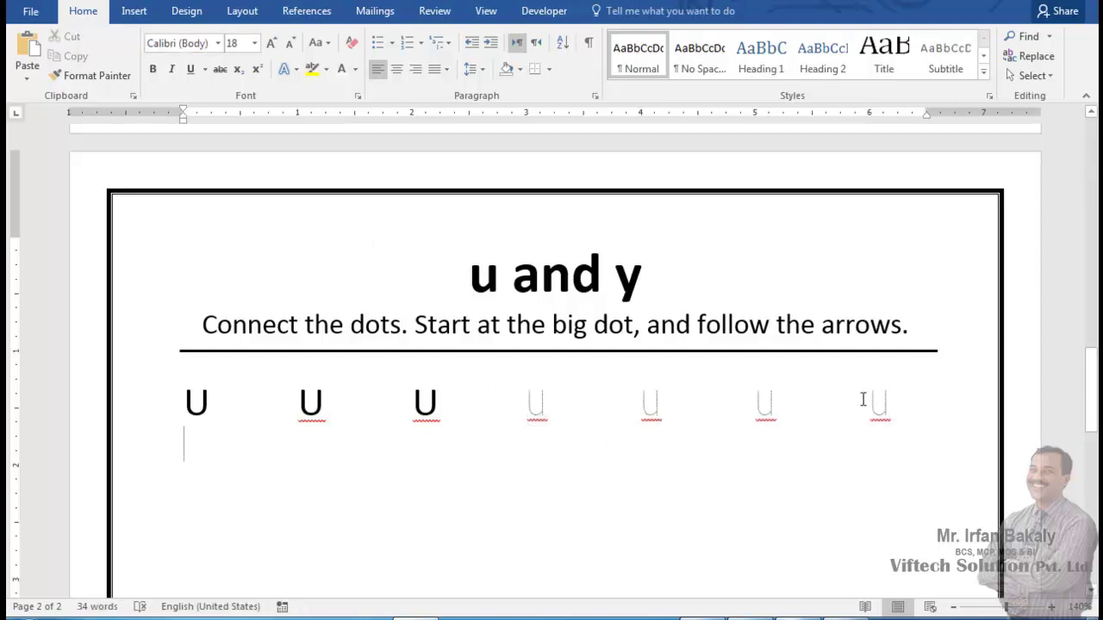
# Preview the KG Primary Dots lined variants on the last four U letters and keep KG Primary Dots
pyautogui.moveTo(896, 411); pyautogui.dragTo(515, 399)
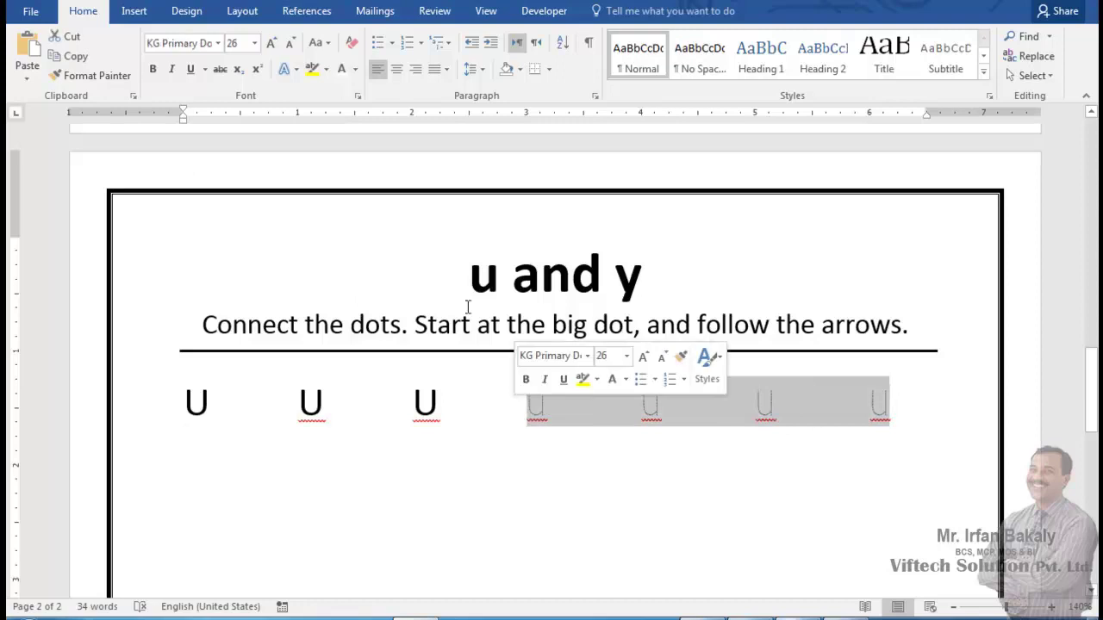
pyautogui.click(219, 44)
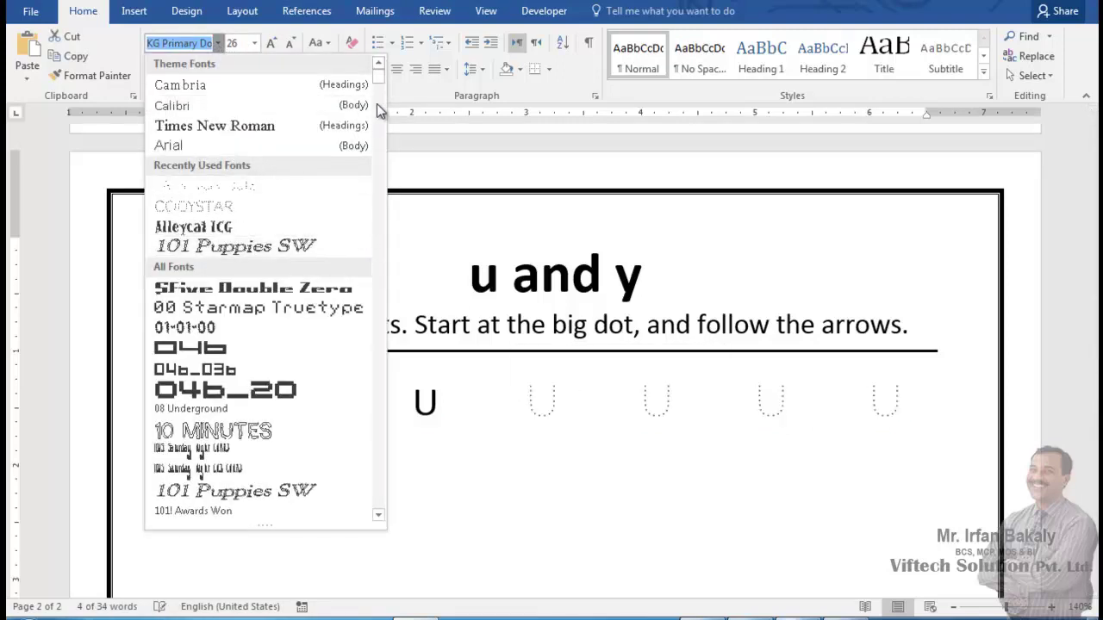
pyautogui.moveTo(378, 79); pyautogui.dragTo(369, 330)
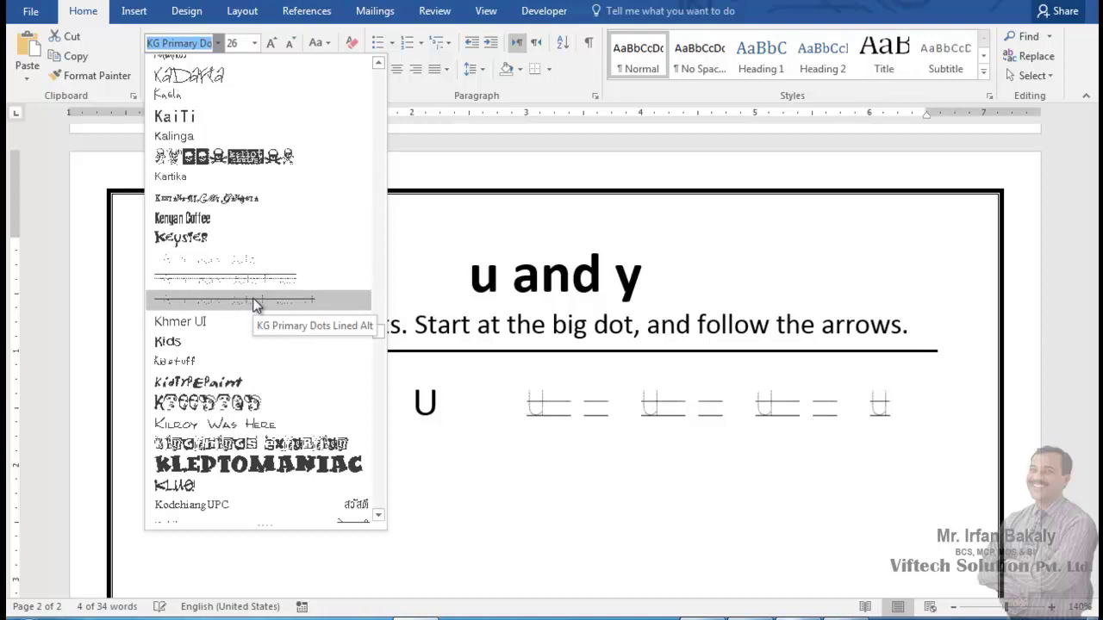
pyautogui.click(273, 255)
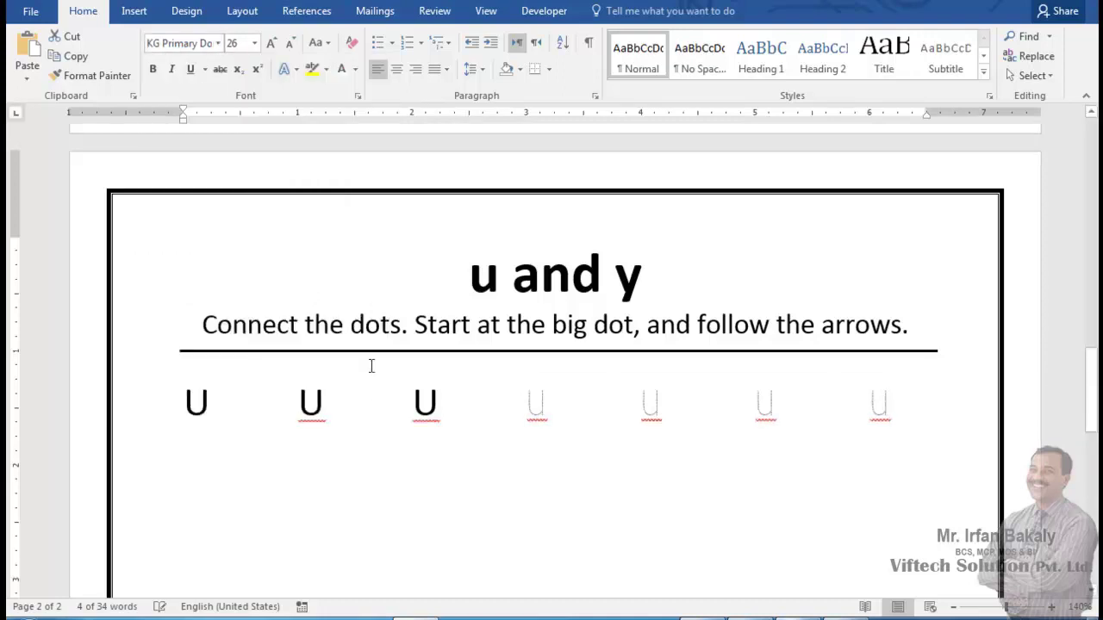
pyautogui.click(465, 459)
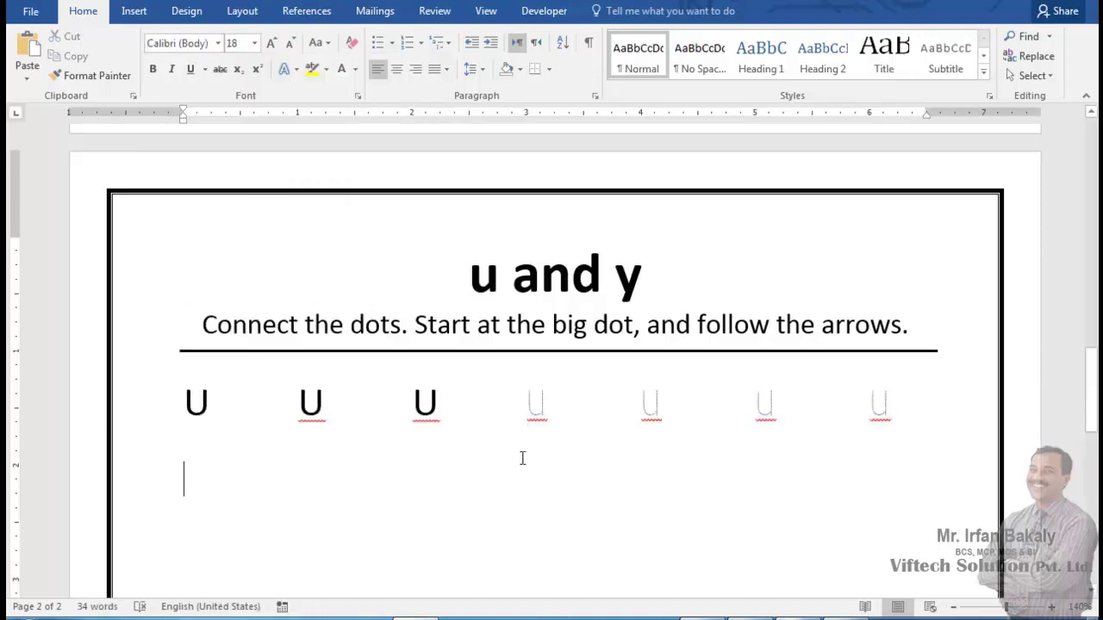
# Browse fonts for the first three solid U letters and apply Calibri (Body)
pyautogui.scroll(2, 554, 446)
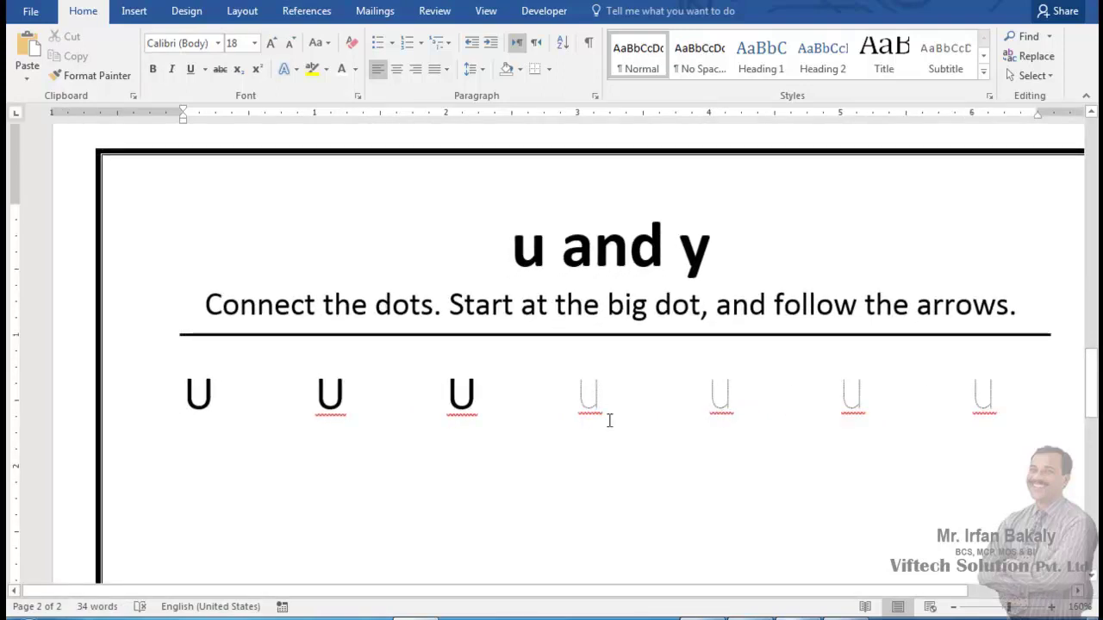
pyautogui.moveTo(482, 392); pyautogui.dragTo(157, 399)
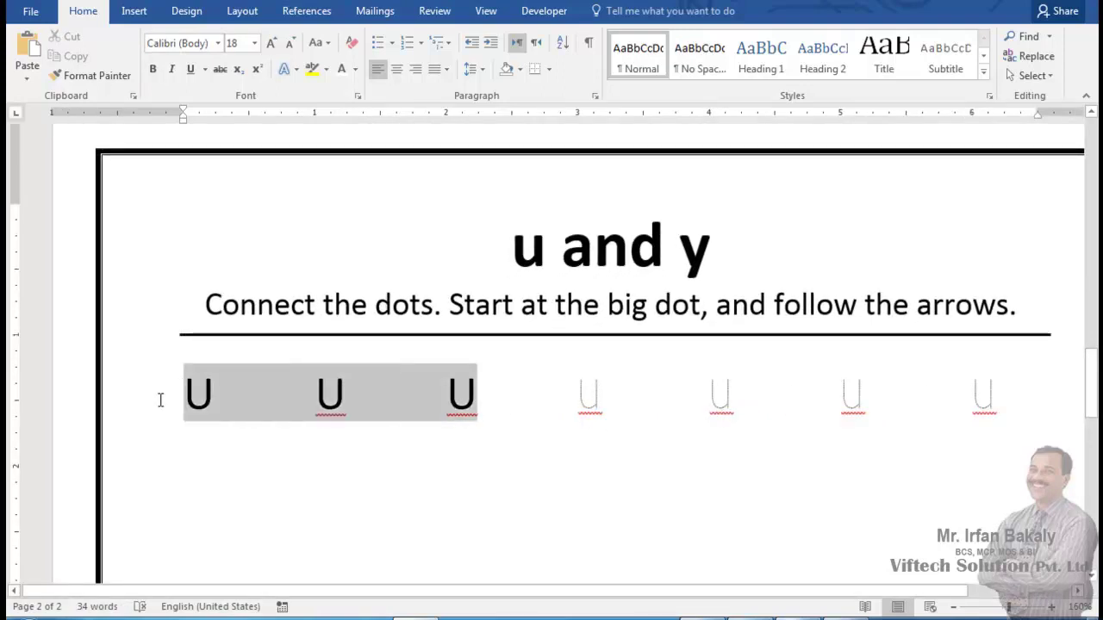
pyautogui.click(216, 43)
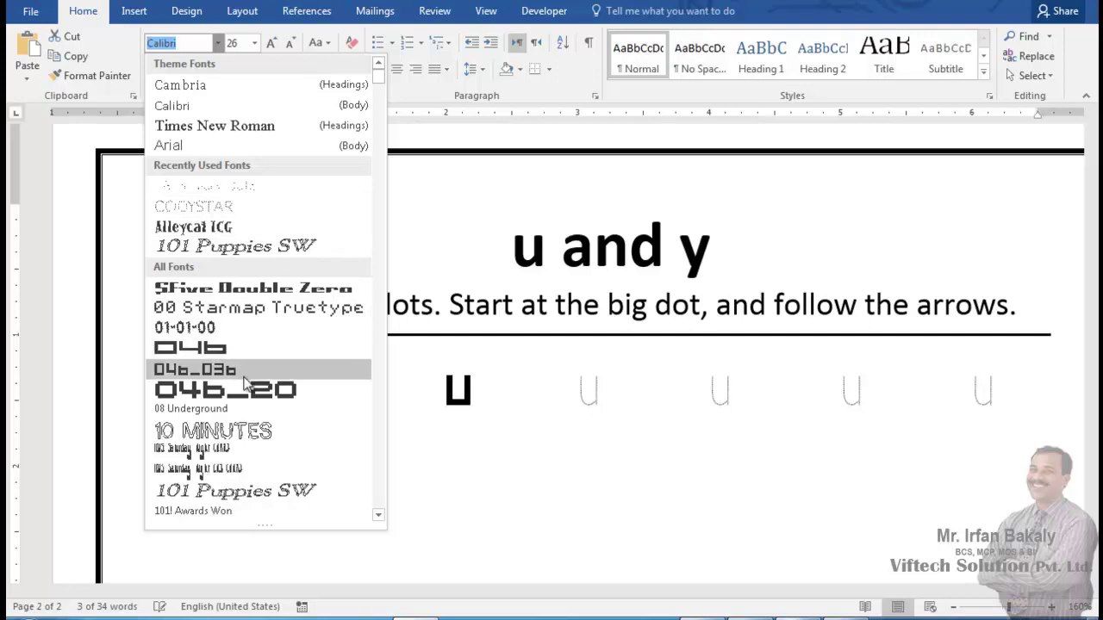
pyautogui.scroll(-3, 238, 469)
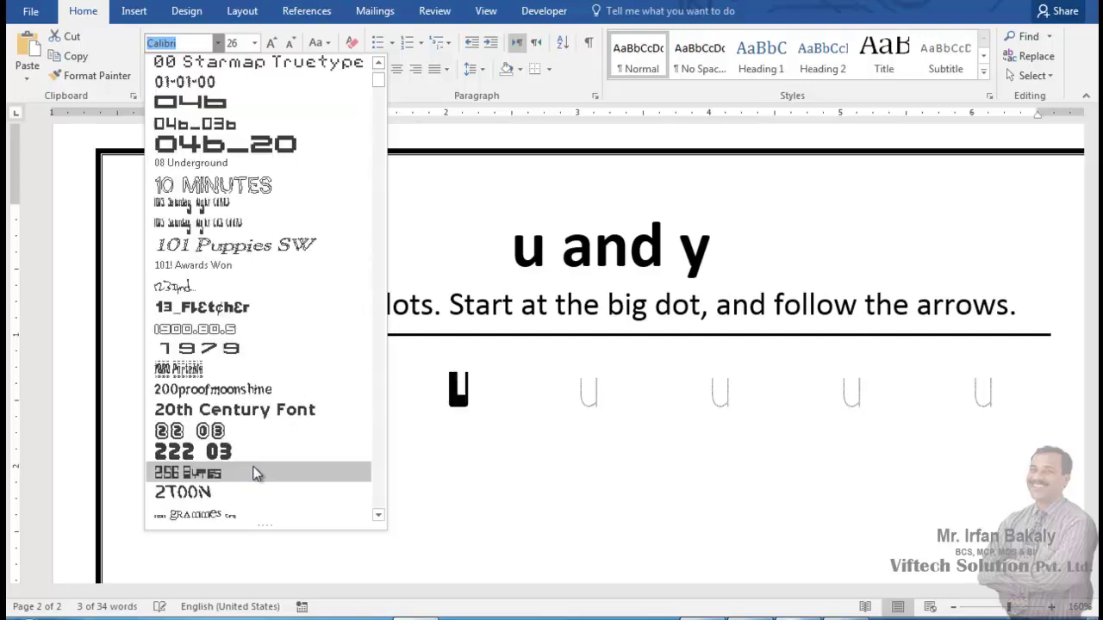
pyautogui.scroll(3, 324, 249)
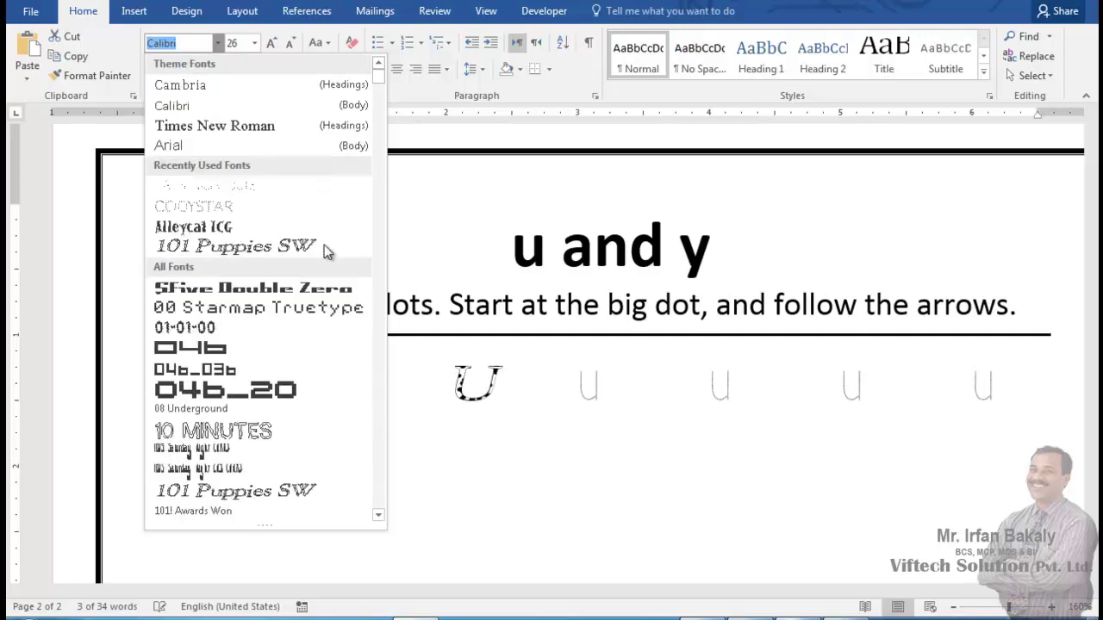
pyautogui.click(218, 108)
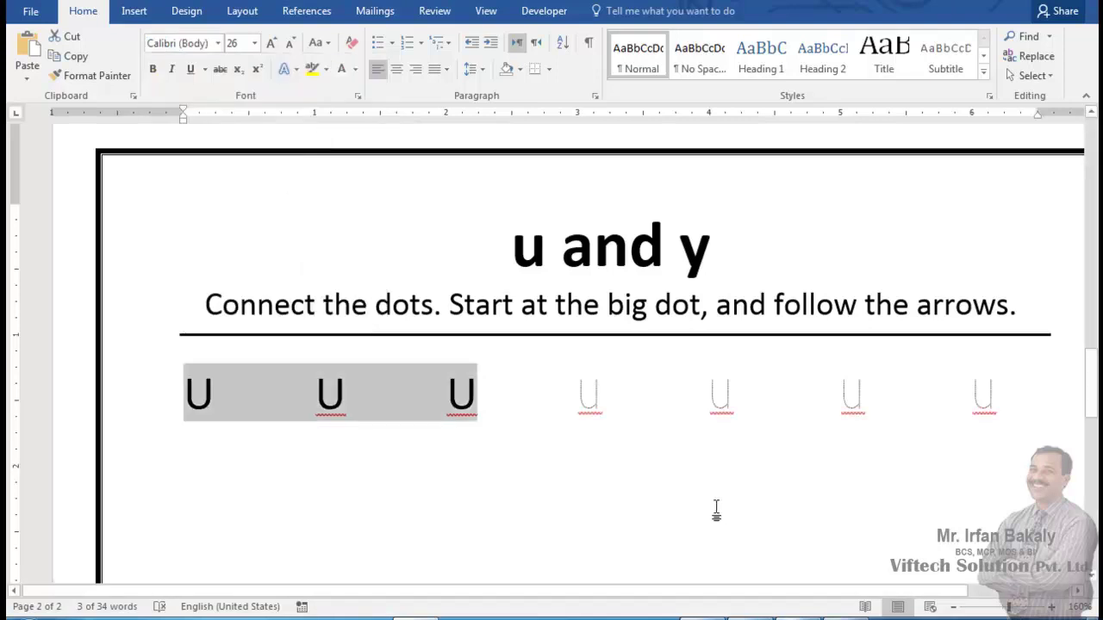
# Enlarge all seven U letters in the row to font size 36
pyautogui.click(595, 544)
pyautogui.moveTo(1007, 399); pyautogui.dragTo(177, 402)
pyautogui.hotkey('ctrl', 'shift', '.')
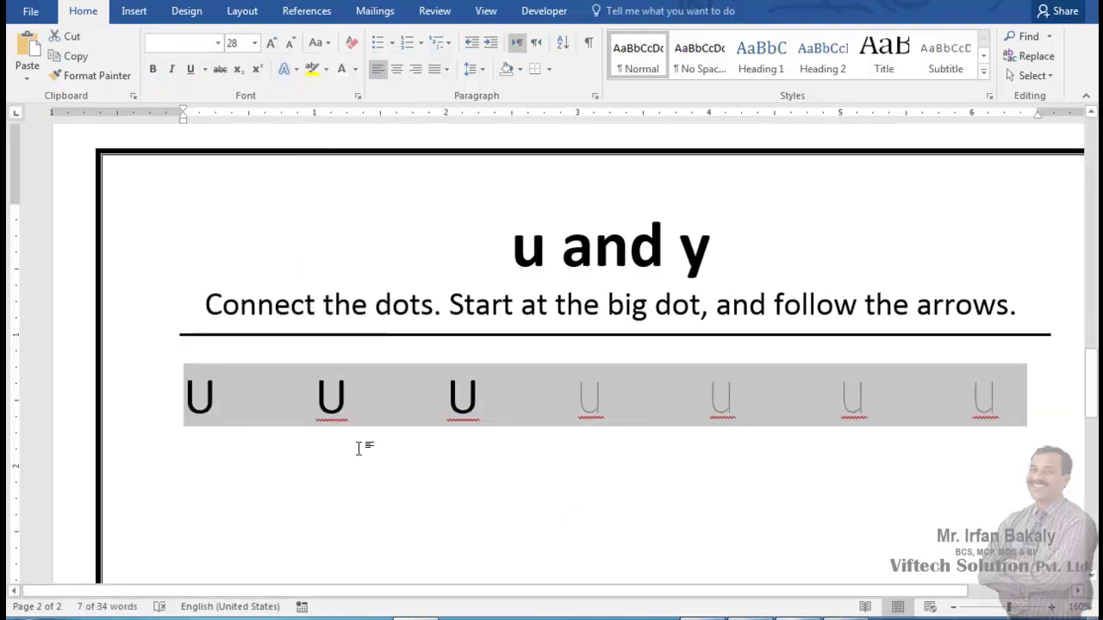
pyautogui.hotkey('ctrl', 'shift', '.')
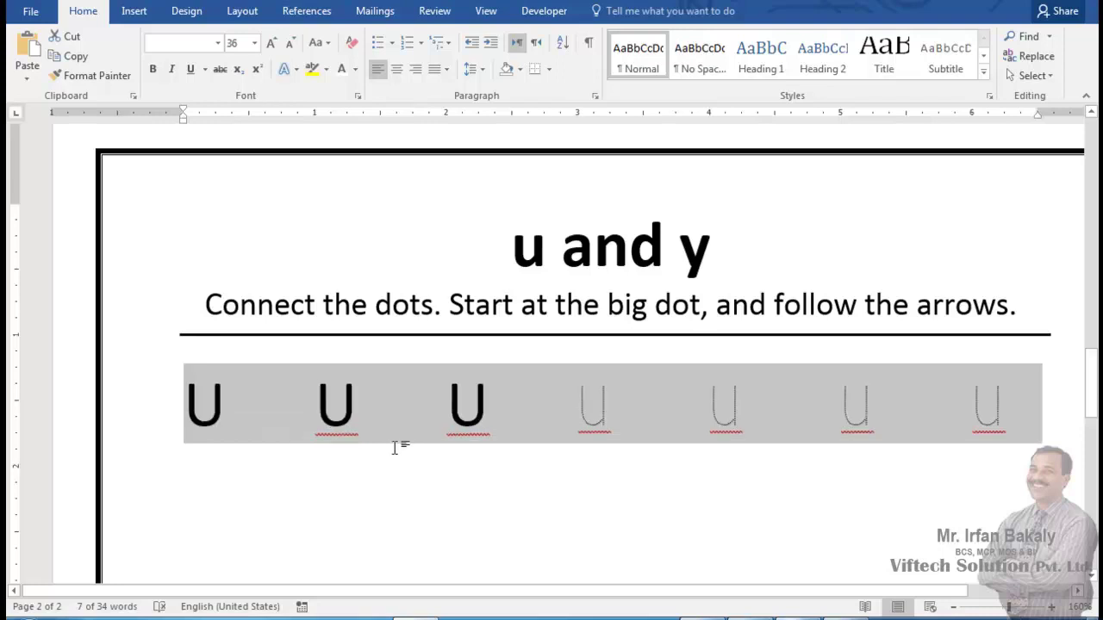
pyautogui.click(639, 497)
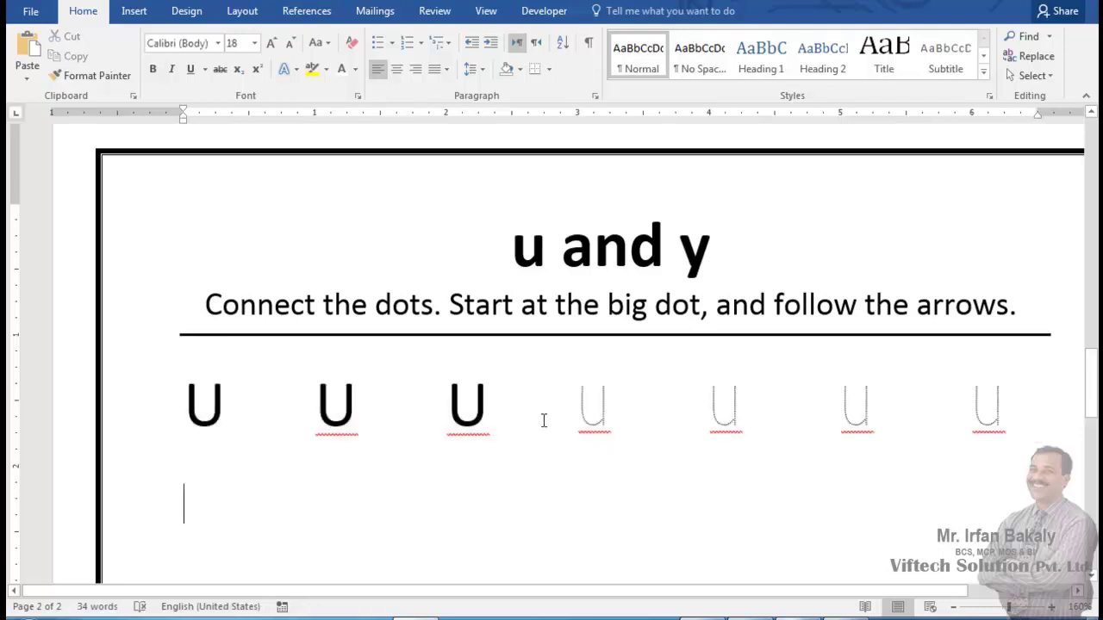
# Duplicate the horizontal line under the instruction and place the copy just below the row of U letters
pyautogui.click(555, 334)
pyautogui.scroll(-3, 552, 339)
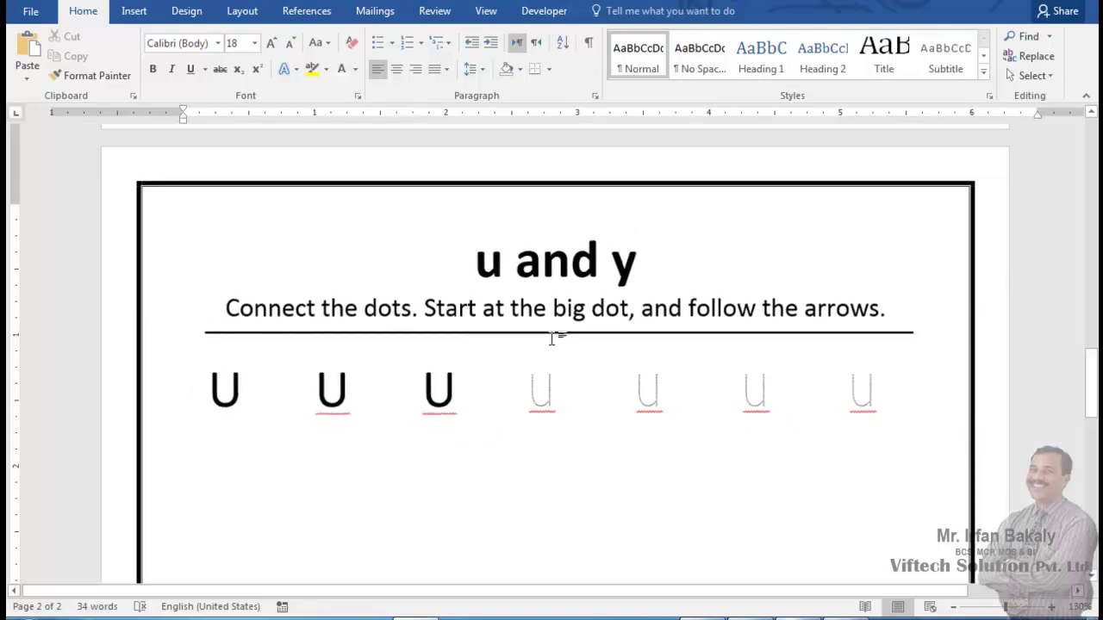
pyautogui.click(555, 334)
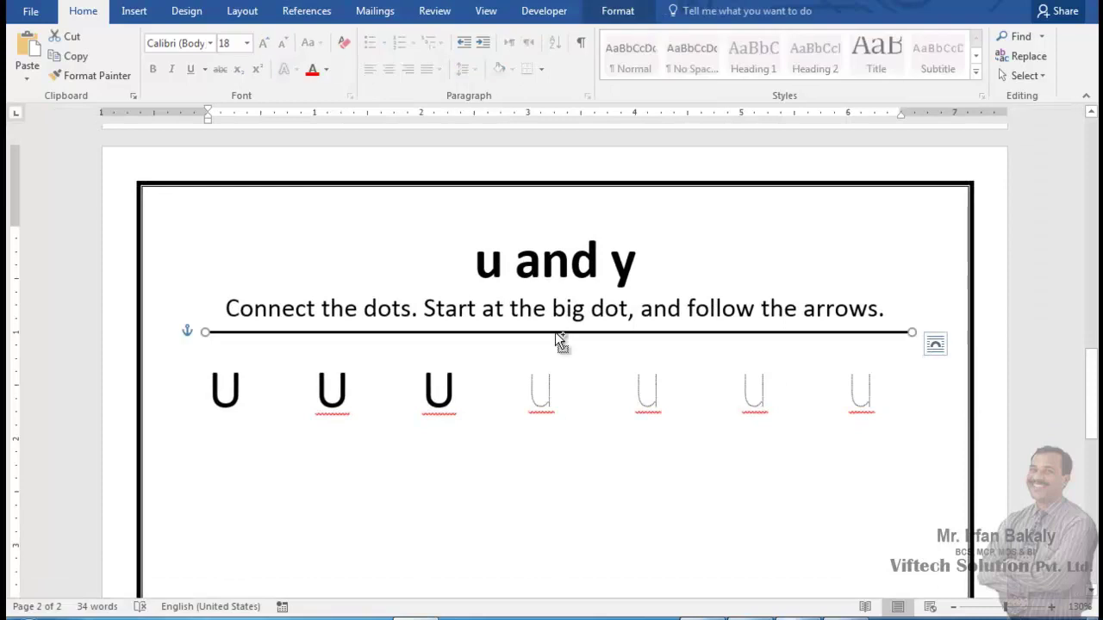
pyautogui.hotkey('ctrl', 'd')
pyautogui.moveTo(556, 352); pyautogui.dragTo(543, 428)
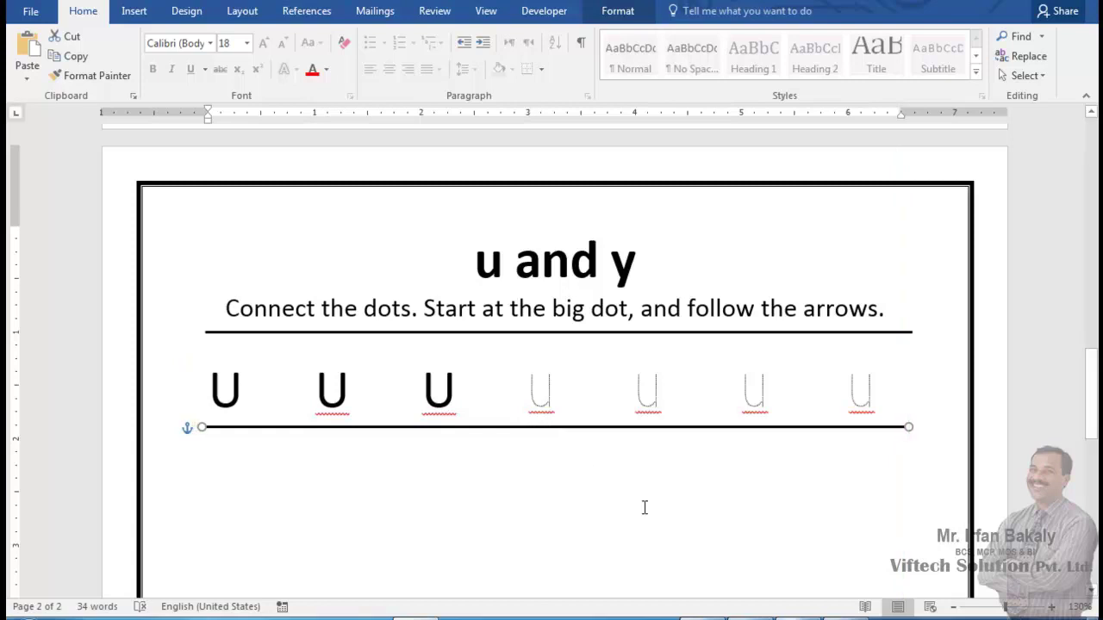
pyautogui.hotkey('ctrl', 'Right')
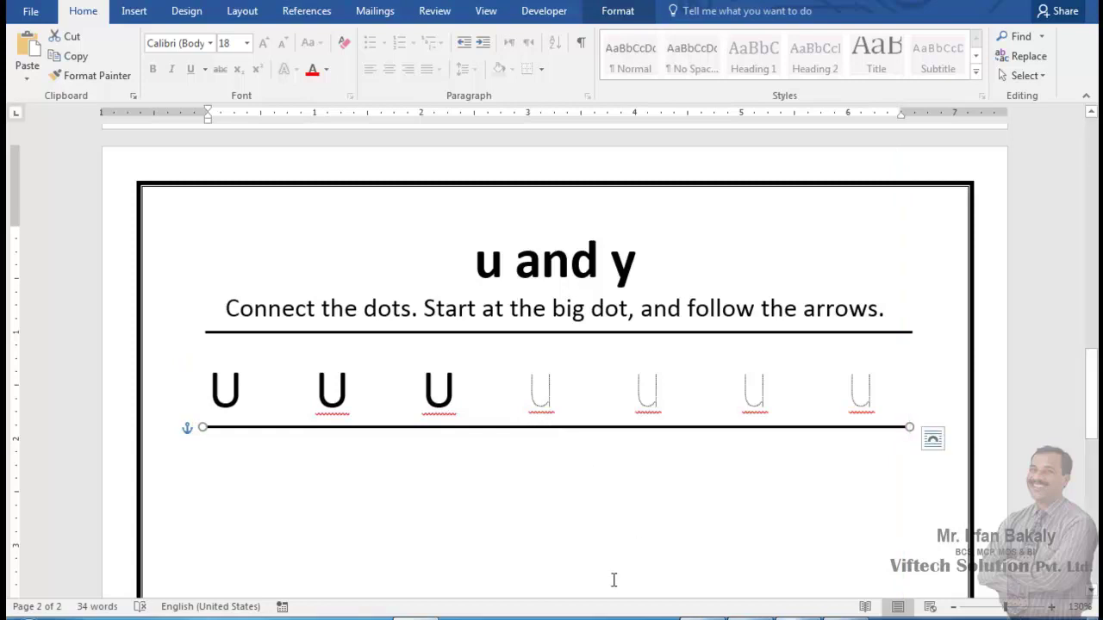
pyautogui.click(497, 454)
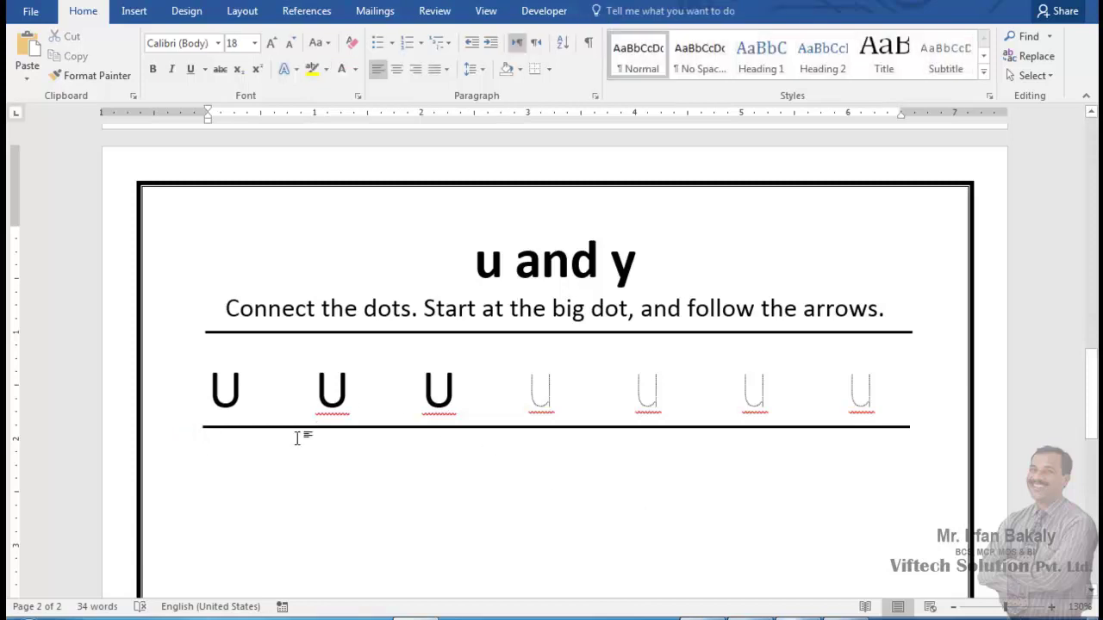
# Add a blank line below the U row and nudge the lower horizontal line back up to just beneath the letters
pyautogui.press('Return')
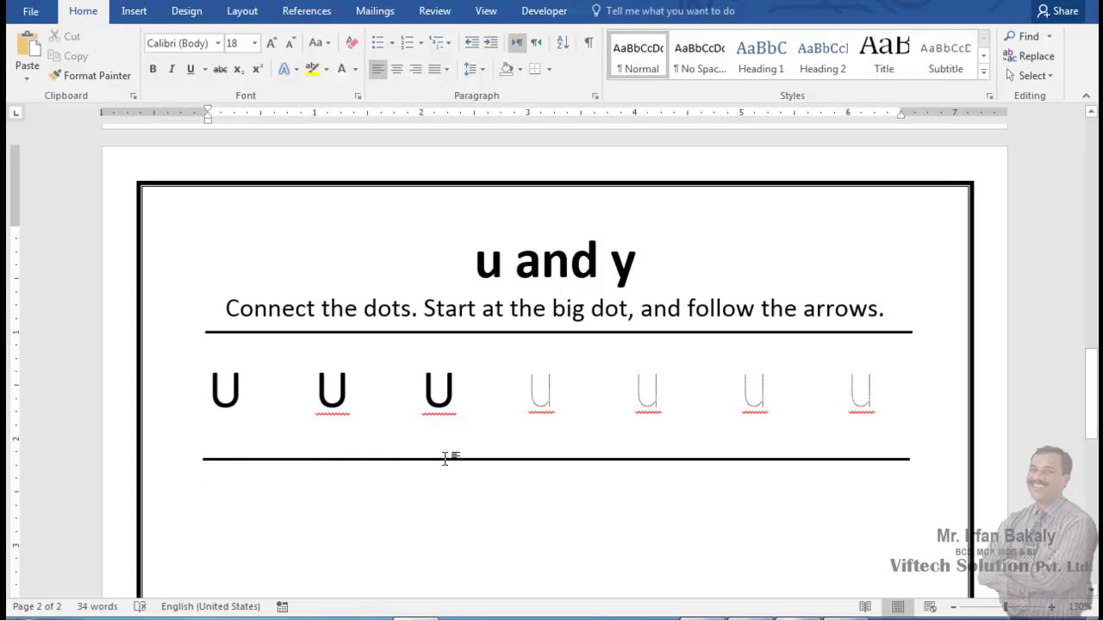
pyautogui.click(904, 458)
pyautogui.press('Up')
pyautogui.press('Up')
pyautogui.press('Up')
pyautogui.press('Up')
pyautogui.press('Up')
pyautogui.press('Up')
pyautogui.hotkey('ctrl', 'Down')
pyautogui.hotkey('ctrl', 'Down')
pyautogui.hotkey('ctrl', 'Down')
pyautogui.hotkey('ctrl', 'Down')
pyautogui.hotkey('ctrl', 'Down')
pyautogui.hotkey('ctrl', 'Down')
pyautogui.hotkey('ctrl', 'Down')
pyautogui.hotkey('ctrl', 'Down')
pyautogui.hotkey('ctrl', 'Down')
pyautogui.hotkey('ctrl', 'Down')
pyautogui.hotkey('ctrl', 'Down')
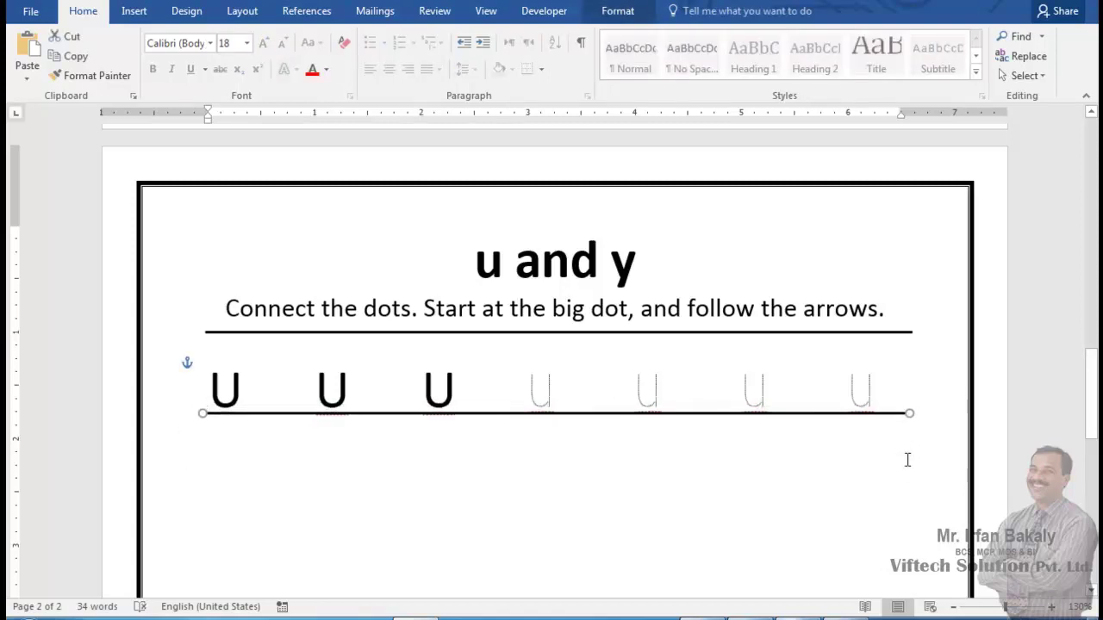
pyautogui.hotkey('ctrl', 'Down')
pyautogui.hotkey('ctrl', 'Down')
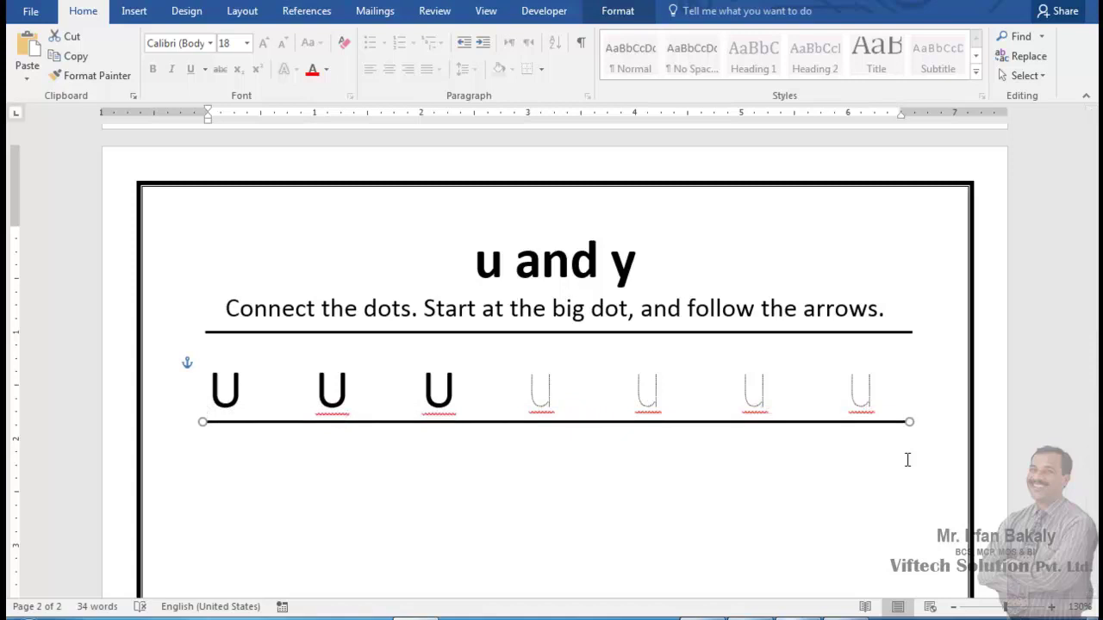
# Add the text "Copy the letter here." below the second line, centered and in regular weight
pyautogui.click(906, 459)
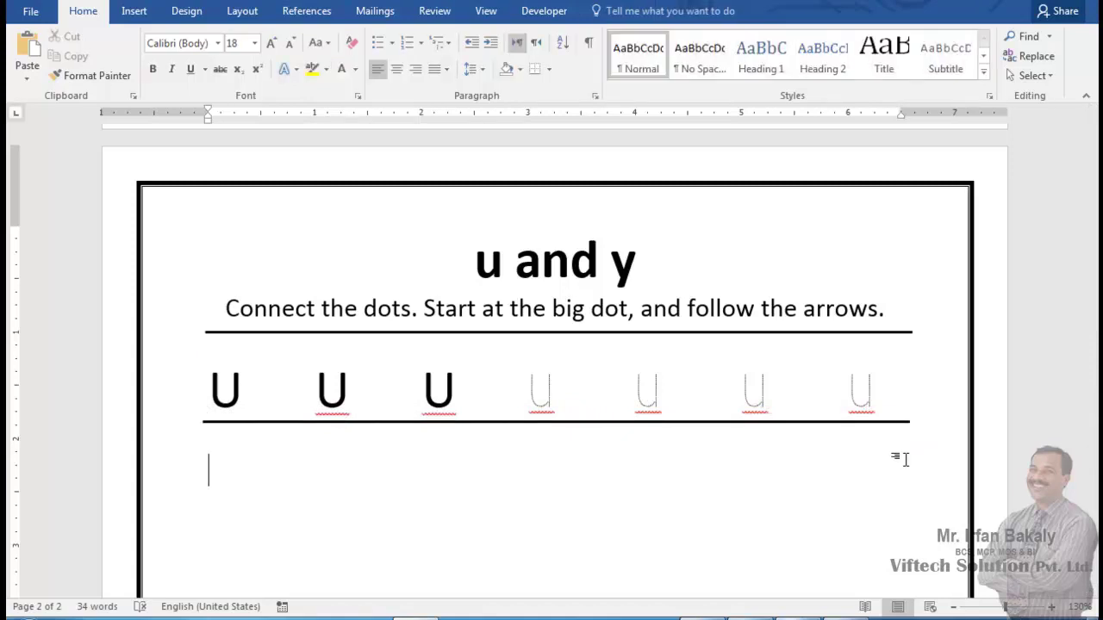
pyautogui.write('Copy the letter here.')
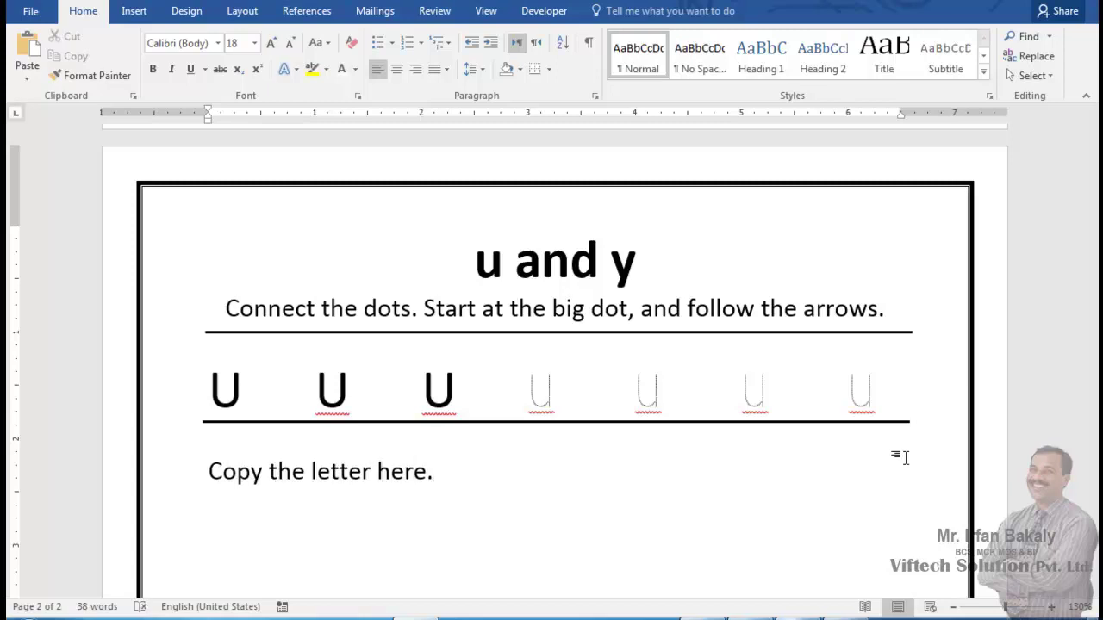
pyautogui.tripleClick(901, 459)
pyautogui.hotkey('ctrl', 'b')
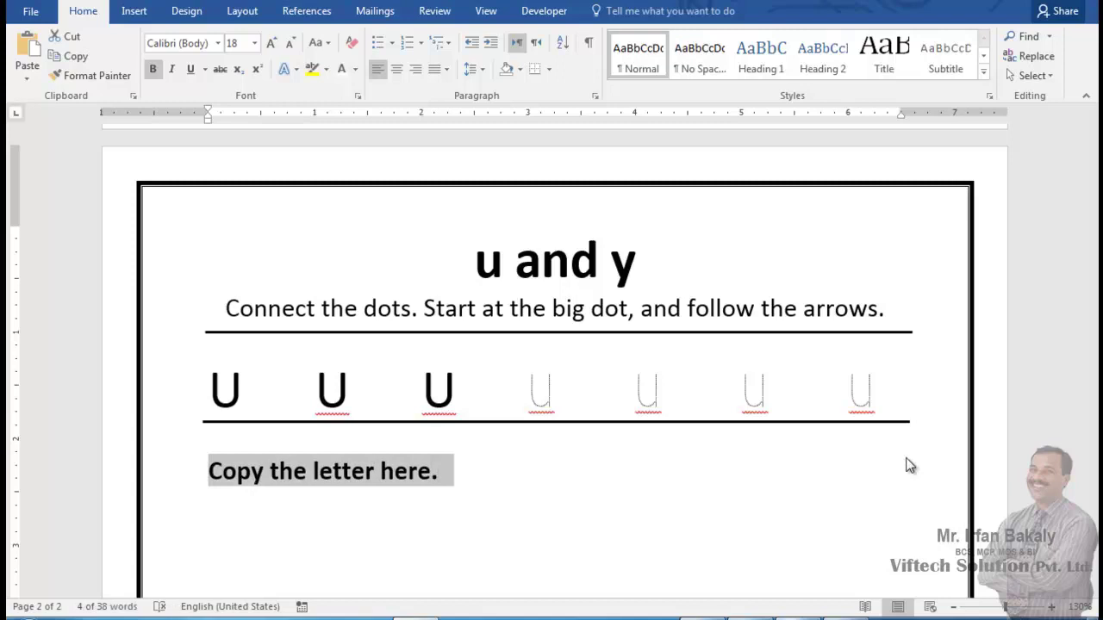
pyautogui.hotkey('ctrl', 'e')
pyautogui.hotkey('ctrl', 'b')
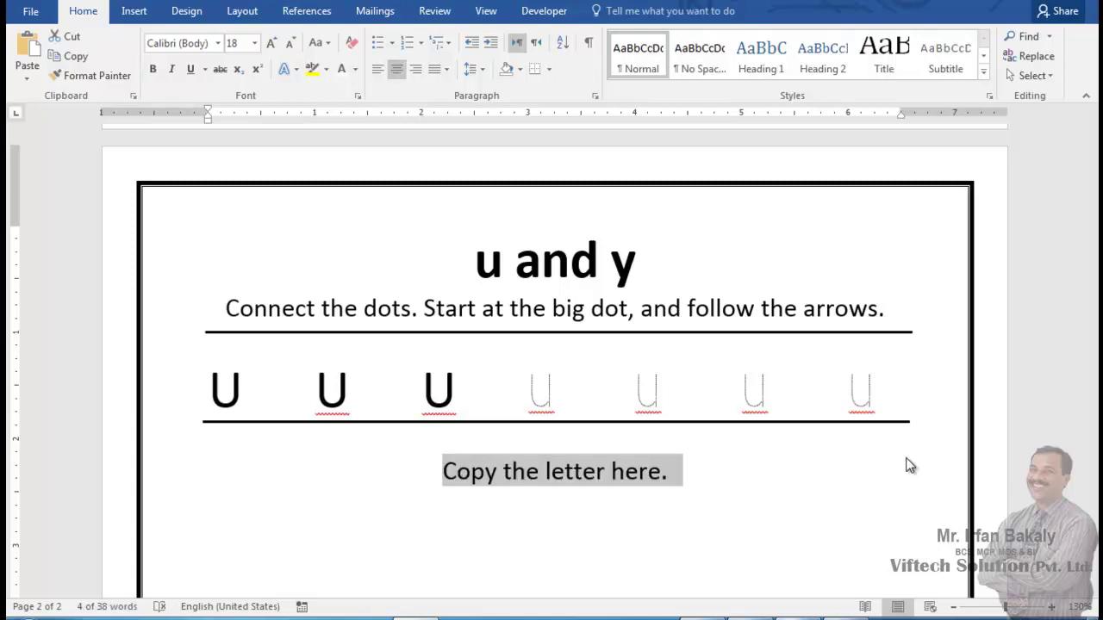
# Check the paragraph spacing settings for the text between the dotted U letters and the copy instruction
pyautogui.moveTo(496, 410); pyautogui.dragTo(543, 470)
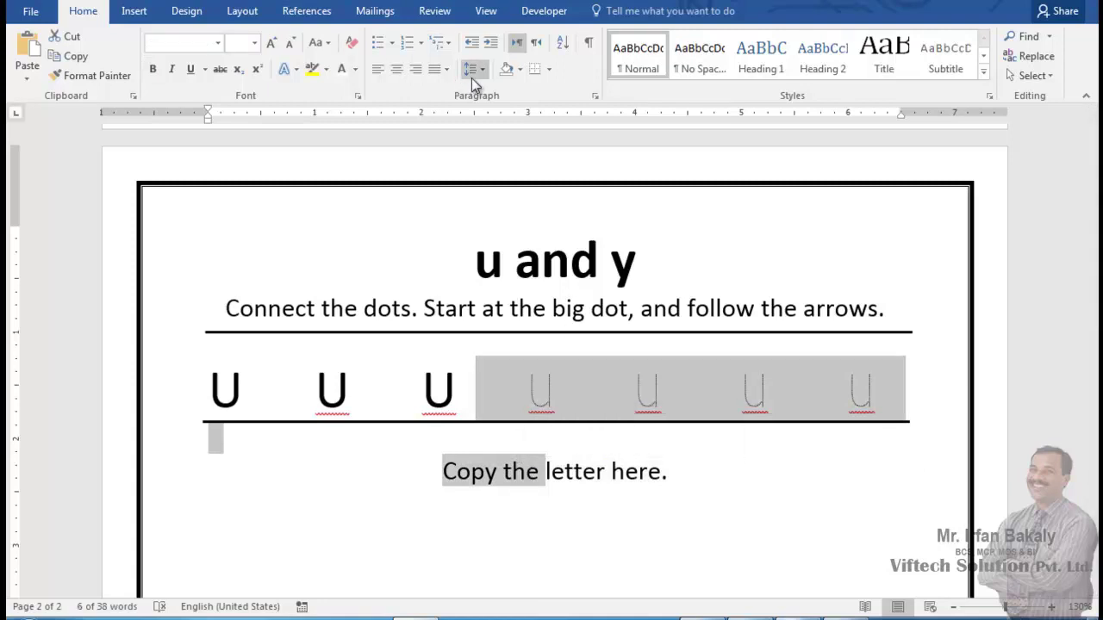
pyautogui.click(594, 96)
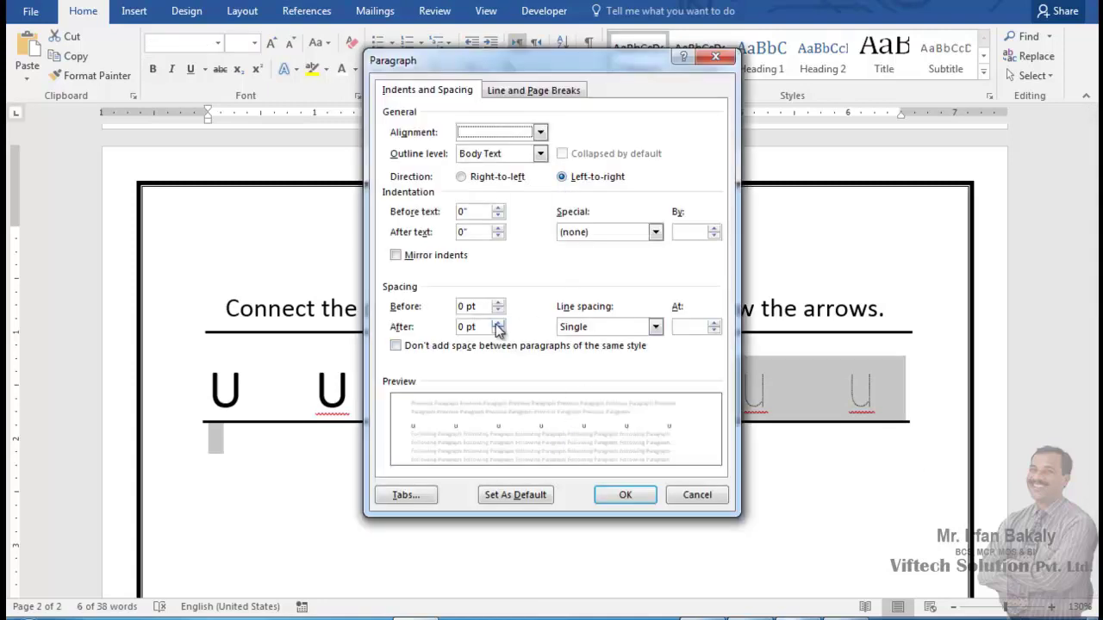
pyautogui.click(622, 495)
pyautogui.moveTo(608, 473); pyautogui.dragTo(574, 471)
pyautogui.click(211, 532)
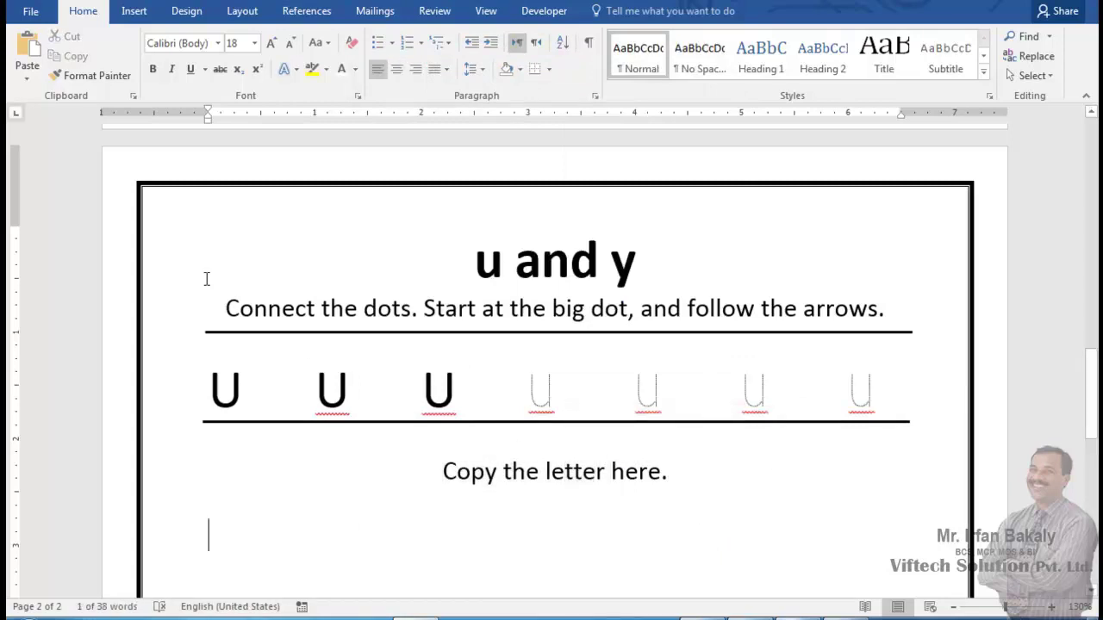
# Remove added space between same-style paragraphs for the text from "Connect the dots" through "Copy the letter here."
pyautogui.moveTo(217, 295); pyautogui.dragTo(695, 479)
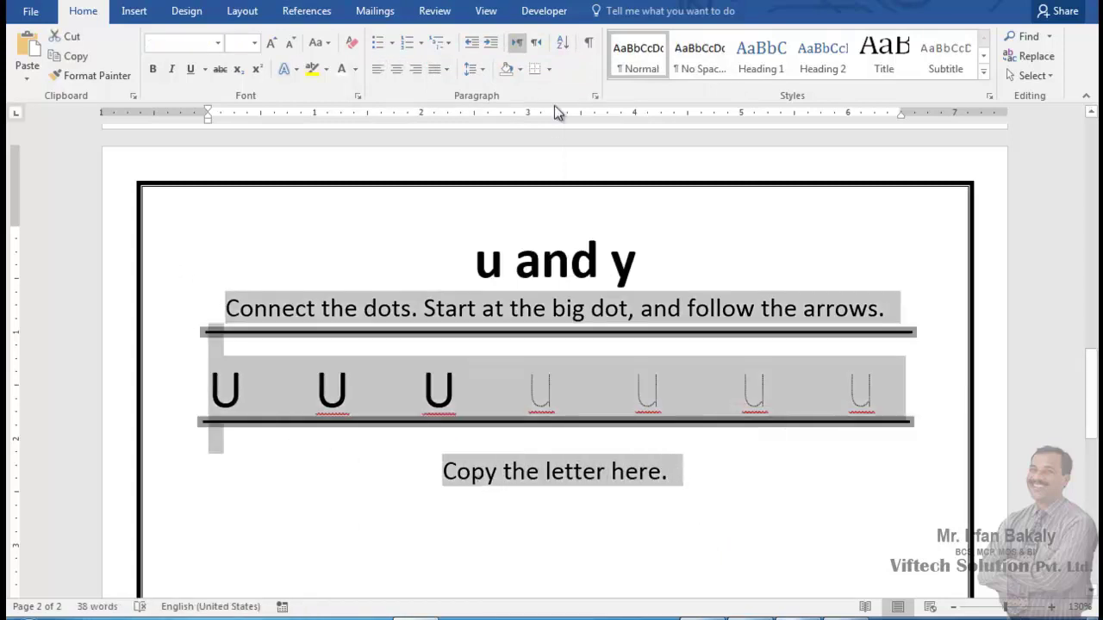
pyautogui.click(593, 96)
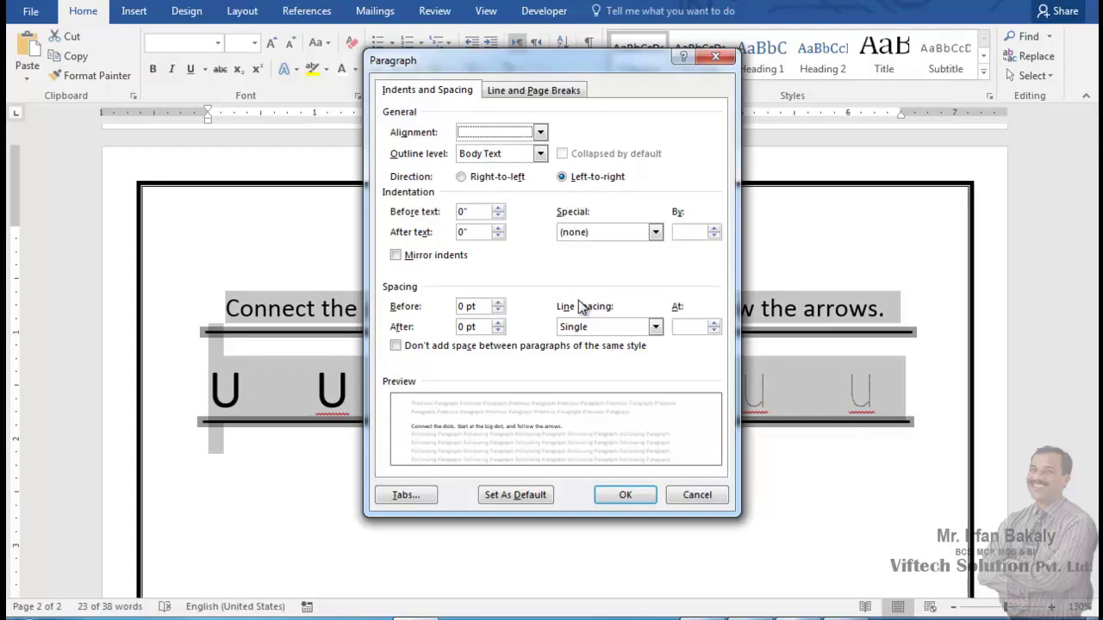
pyautogui.click(489, 347)
pyautogui.click(625, 498)
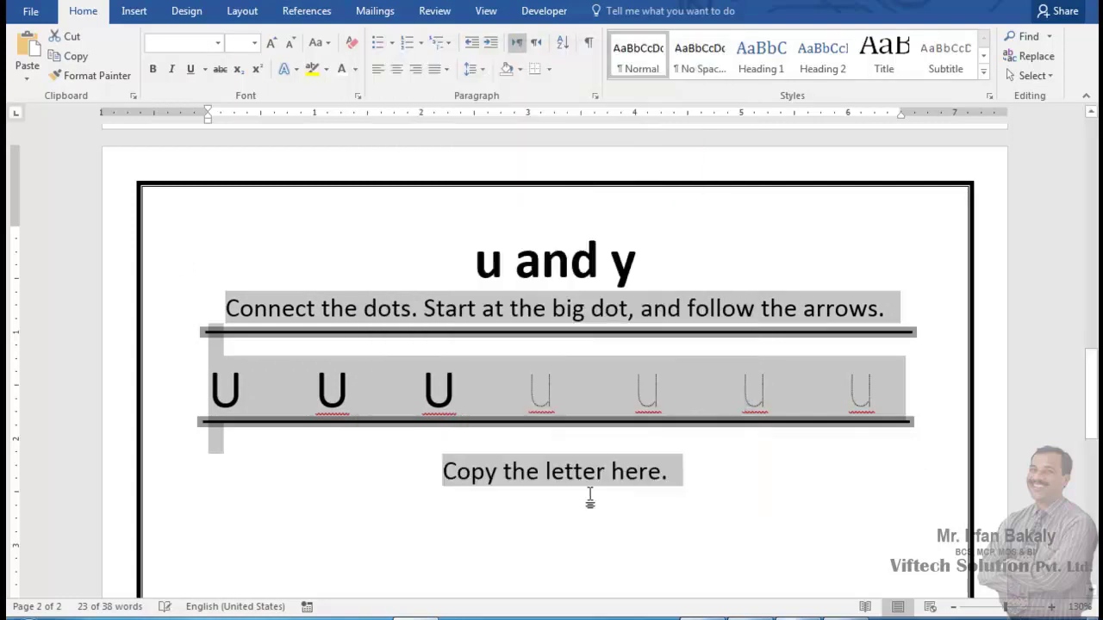
pyautogui.click(484, 506)
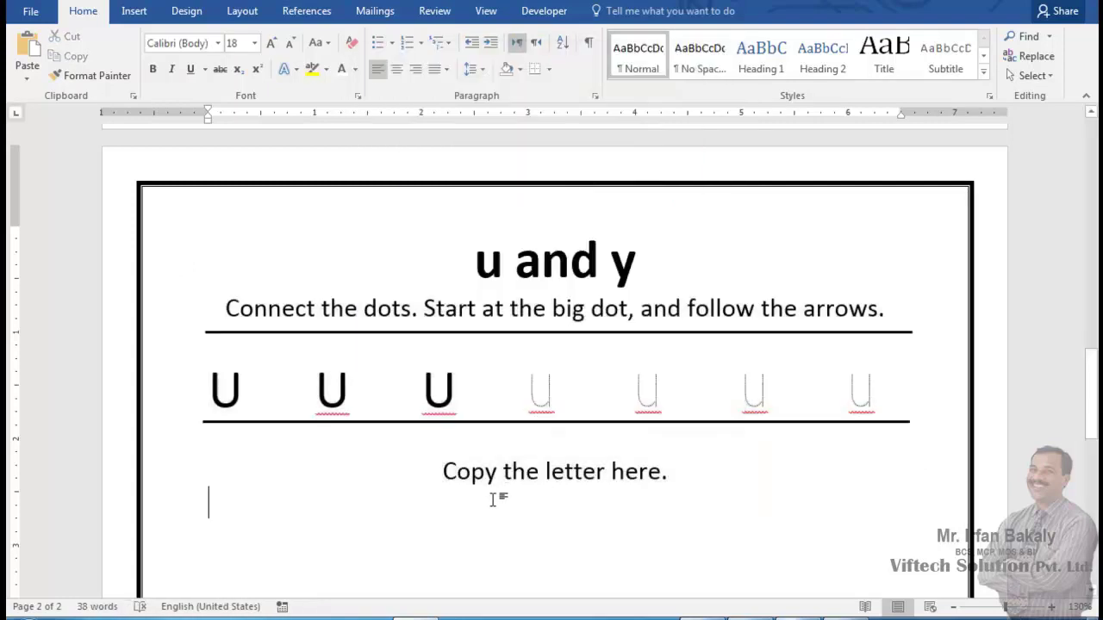
# Duplicate the line below the U row twice and place one copy directly under "Copy the letter here.", aligned with the top line
pyautogui.click(439, 421)
pyautogui.hotkey('ctrl', 'd')
pyautogui.hotkey('ctrl', 'd')
pyautogui.moveTo(457, 458); pyautogui.dragTo(423, 491)
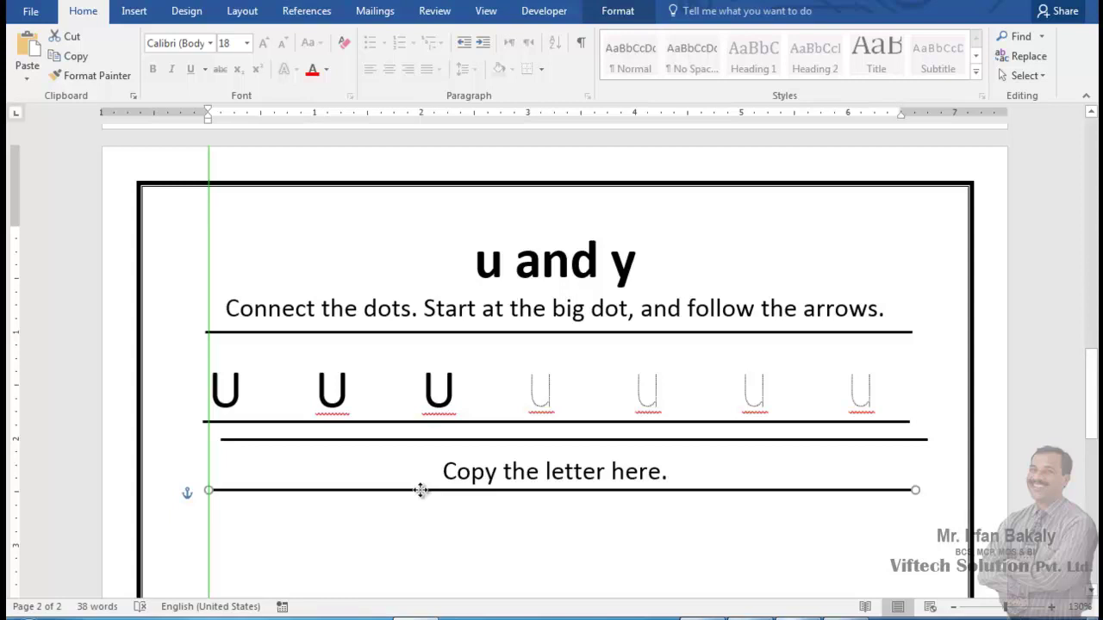
pyautogui.moveTo(416, 490); pyautogui.dragTo(416, 490)
pyautogui.press('Left')
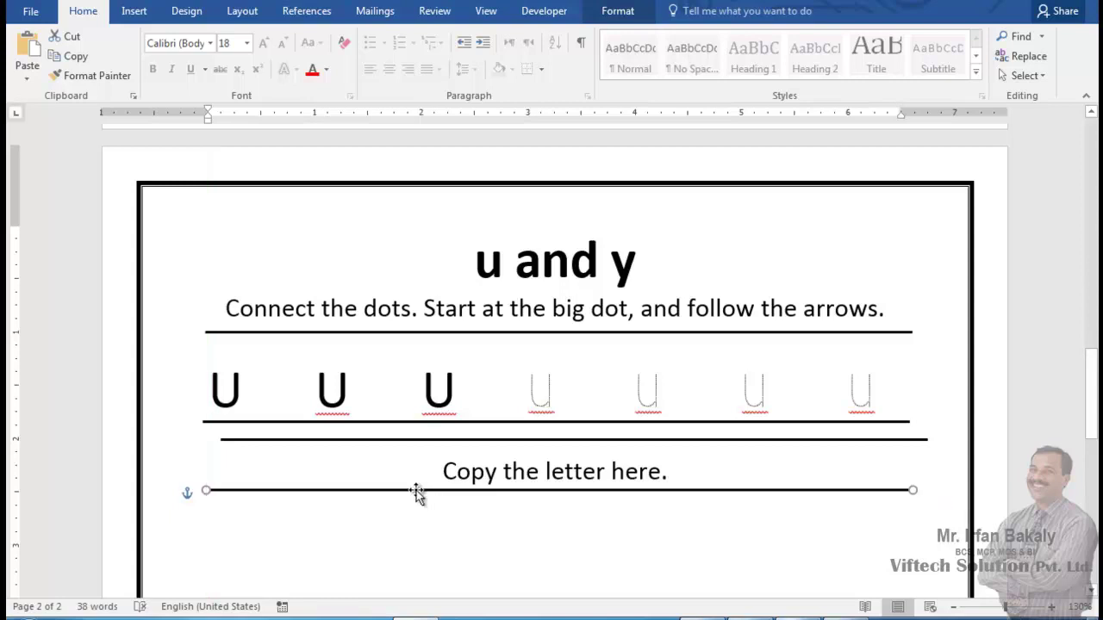
# Move the spare line copy beneath the "Copy the letter here." line, leaving a blank writing space between them
pyautogui.click(500, 440)
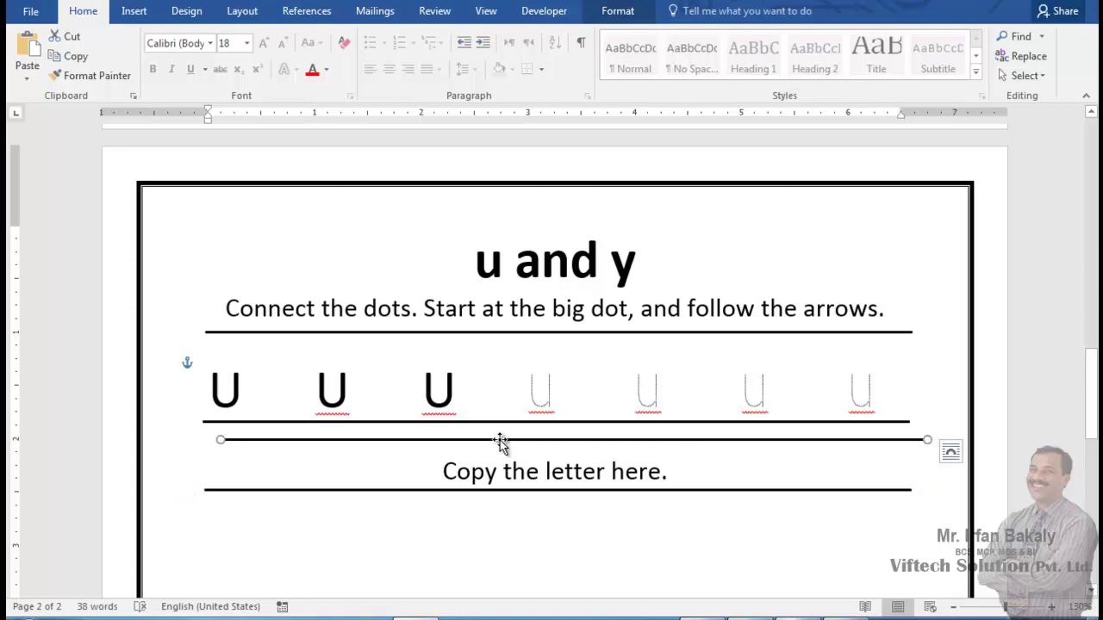
pyautogui.moveTo(499, 440); pyautogui.dragTo(489, 572)
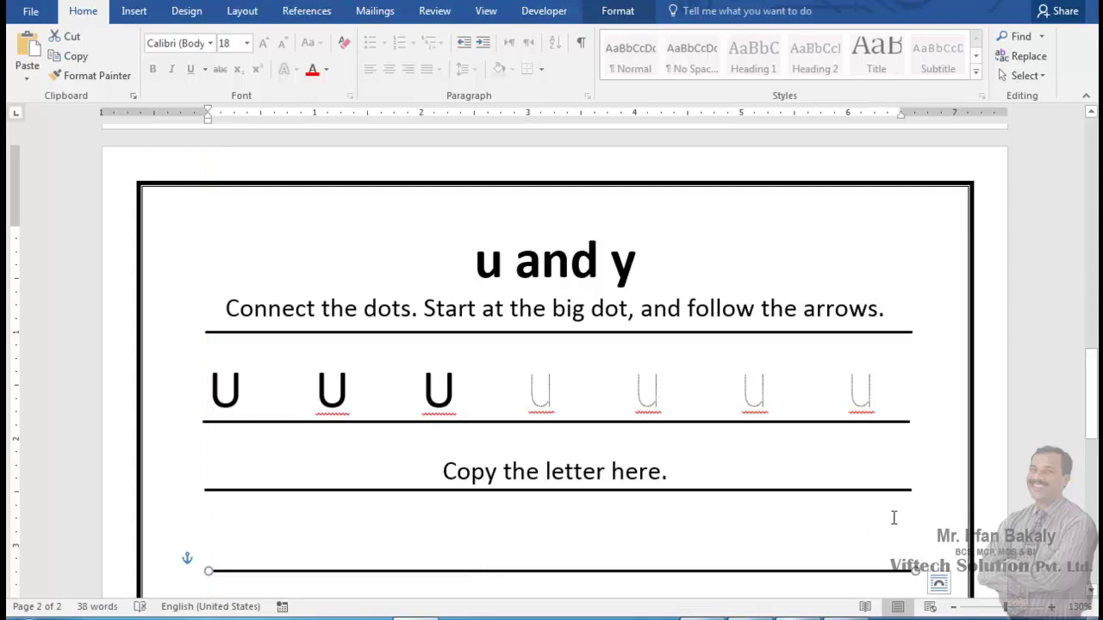
pyautogui.scroll(-2, 894, 517)
# Add the centered text "Now connect the dots to complete the picture" below the bottom writing line
pyautogui.click(641, 492)
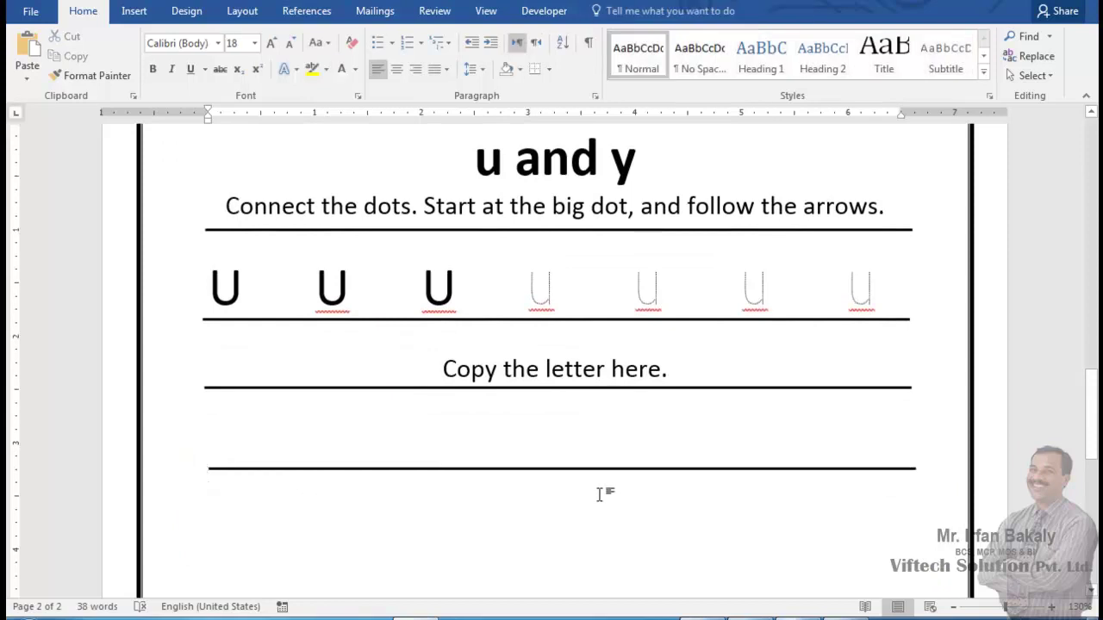
pyautogui.write('Now ')
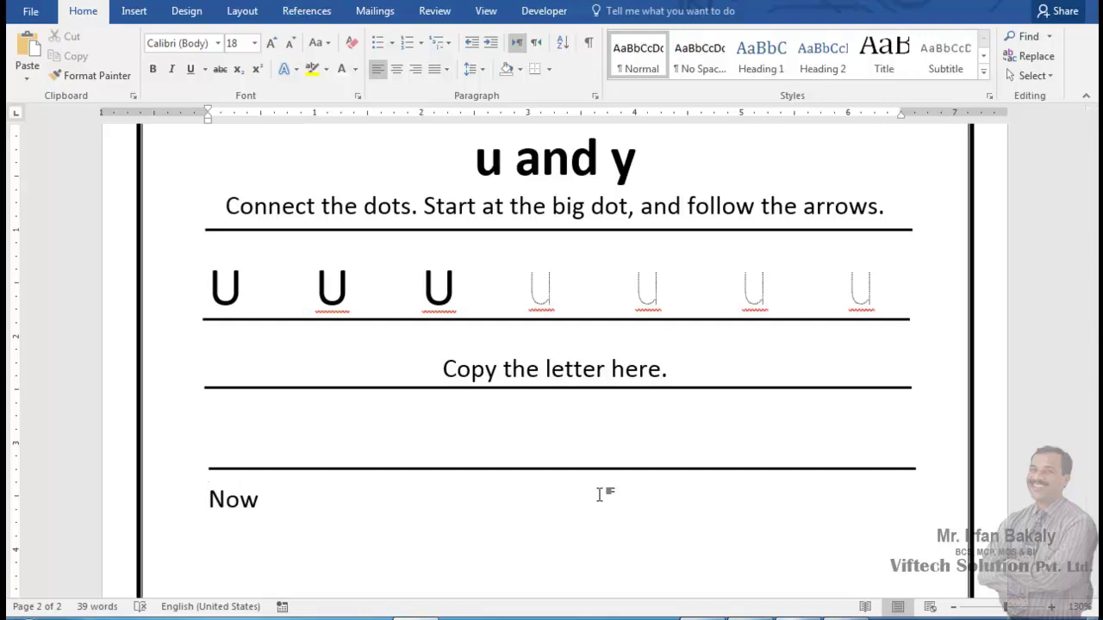
pyautogui.write('connect the doe')
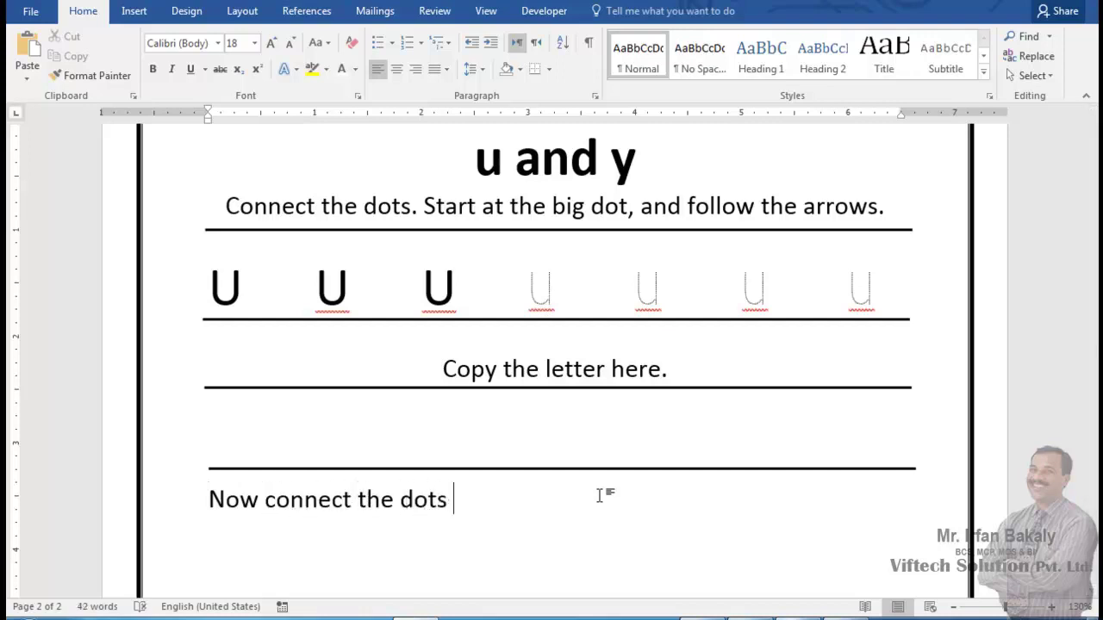
pyautogui.write('s to complete the ')
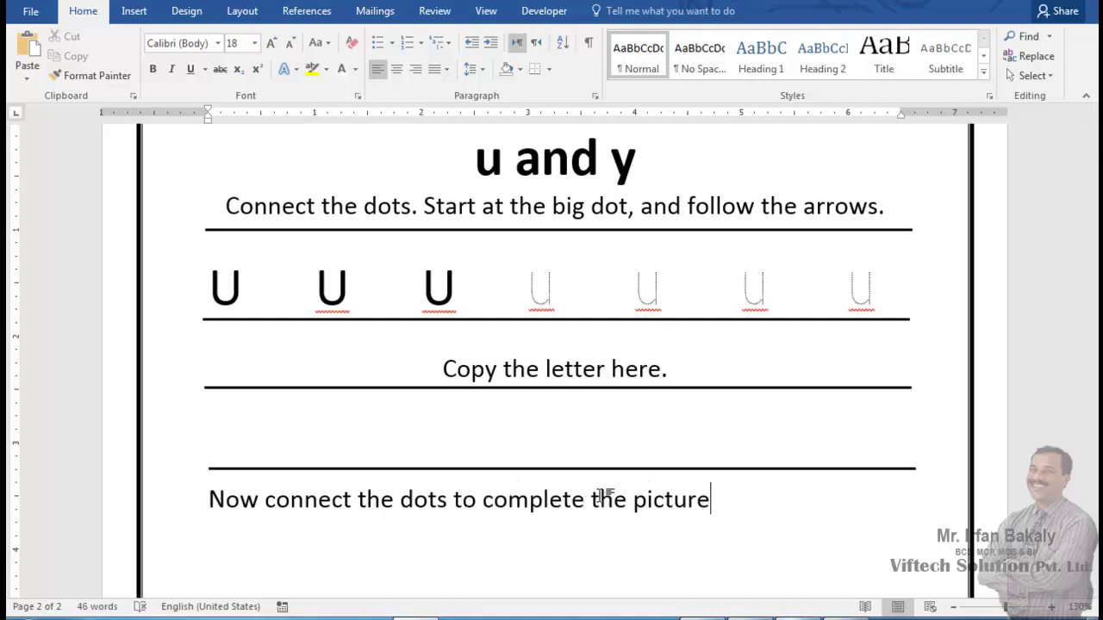
pyautogui.write('picture')
pyautogui.hotkey('ctrl', 'e')
# Add two blank lines after the picture instruction and insert the schoolhouse drawing with the "Welcome" sign from file
pyautogui.scroll(-3, 694, 516)
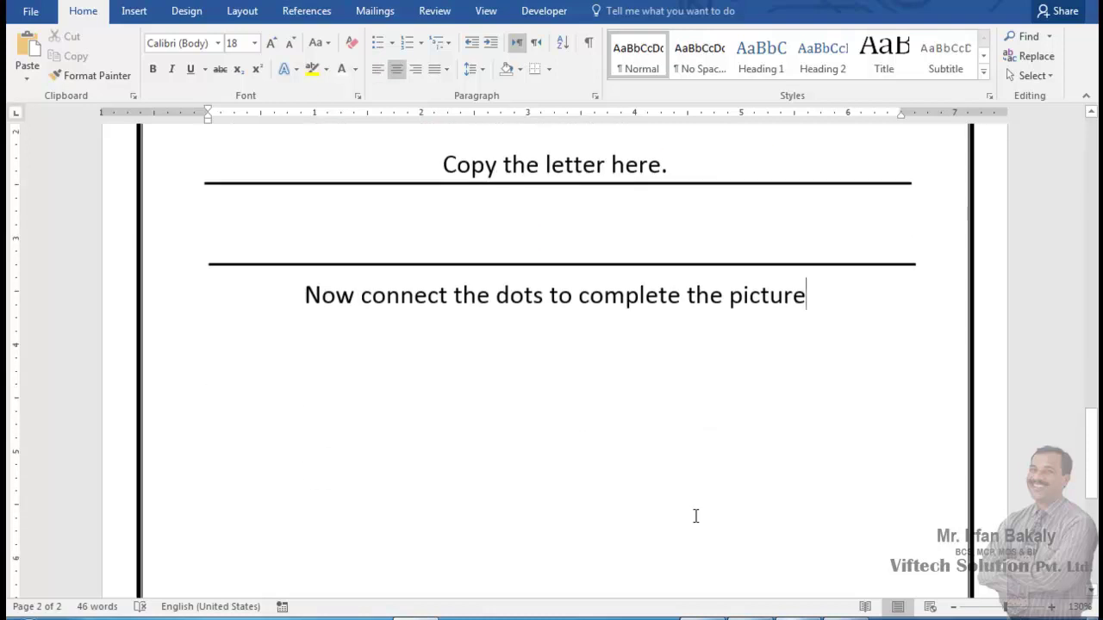
pyautogui.press('Return')
pyautogui.press('Return')
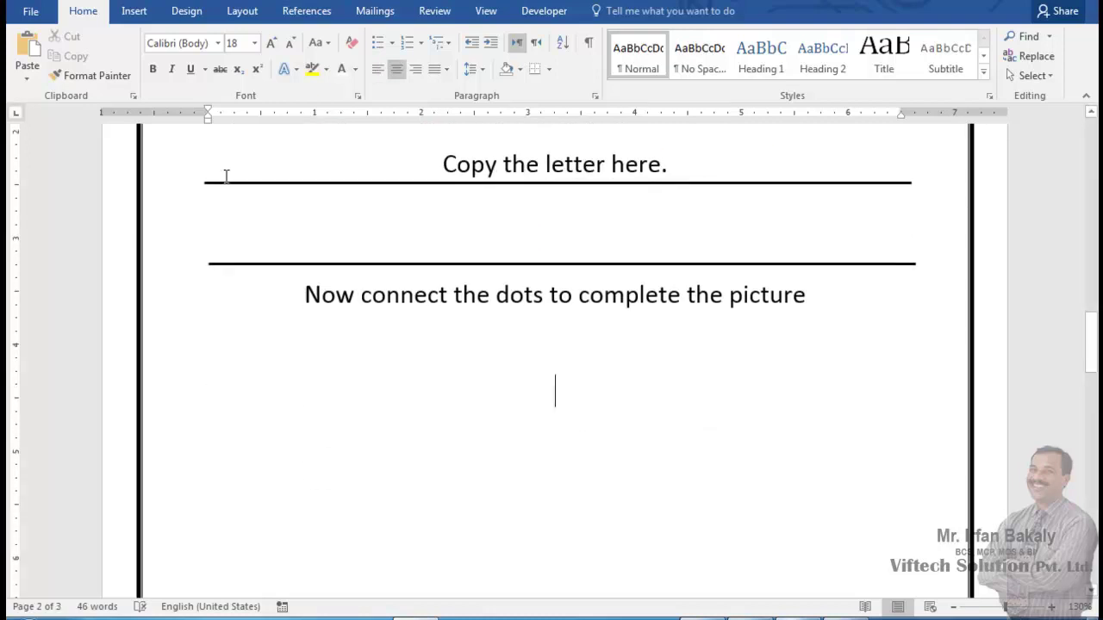
pyautogui.click(134, 12)
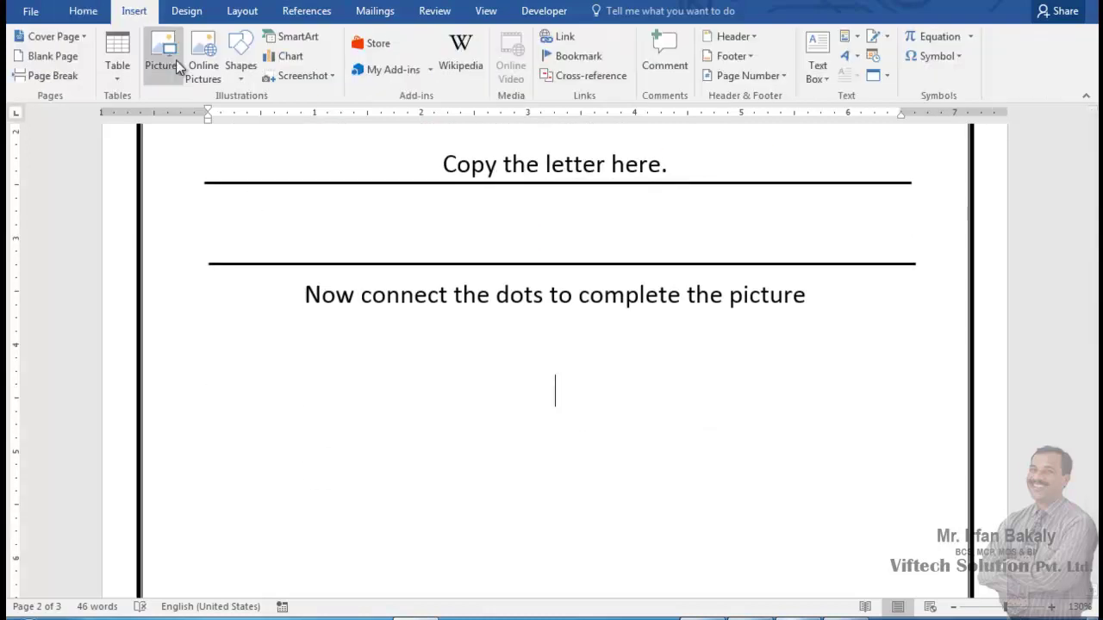
pyautogui.click(171, 71)
pyautogui.moveTo(544, 131); pyautogui.dragTo(545, 252)
pyautogui.doubleClick(220, 200)
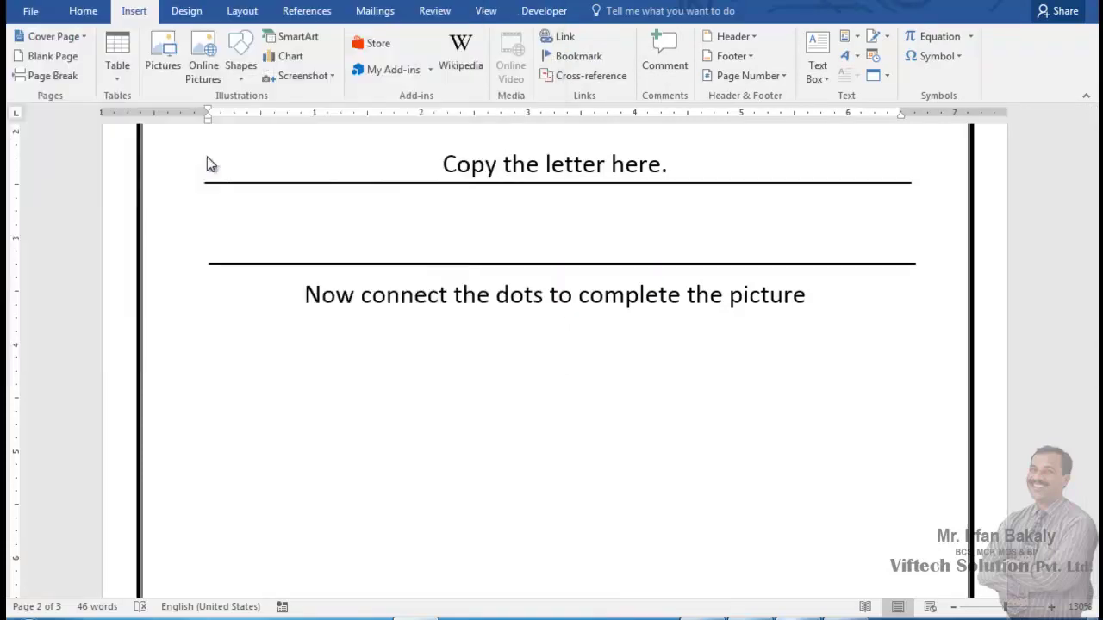
pyautogui.scroll(-3, 665, 407)
pyautogui.scroll(-3, 668, 402)
pyautogui.scroll(3, 667, 404)
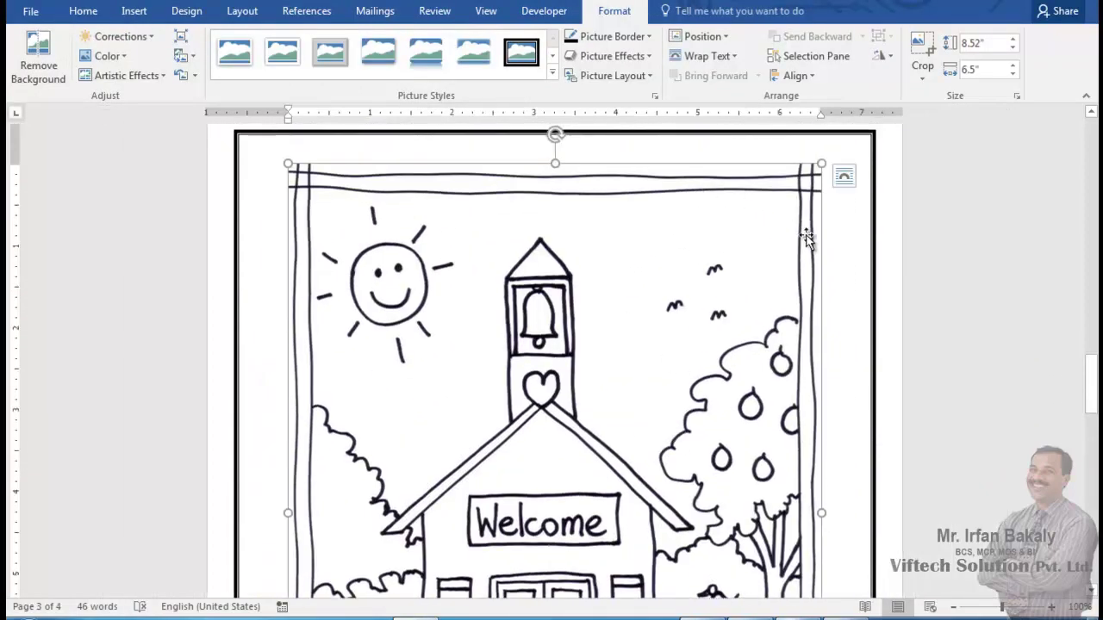
# Set the schoolhouse picture's text wrapping to Tight and shrink it to about 5.71" high by 4.36" wide
pyautogui.click(844, 176)
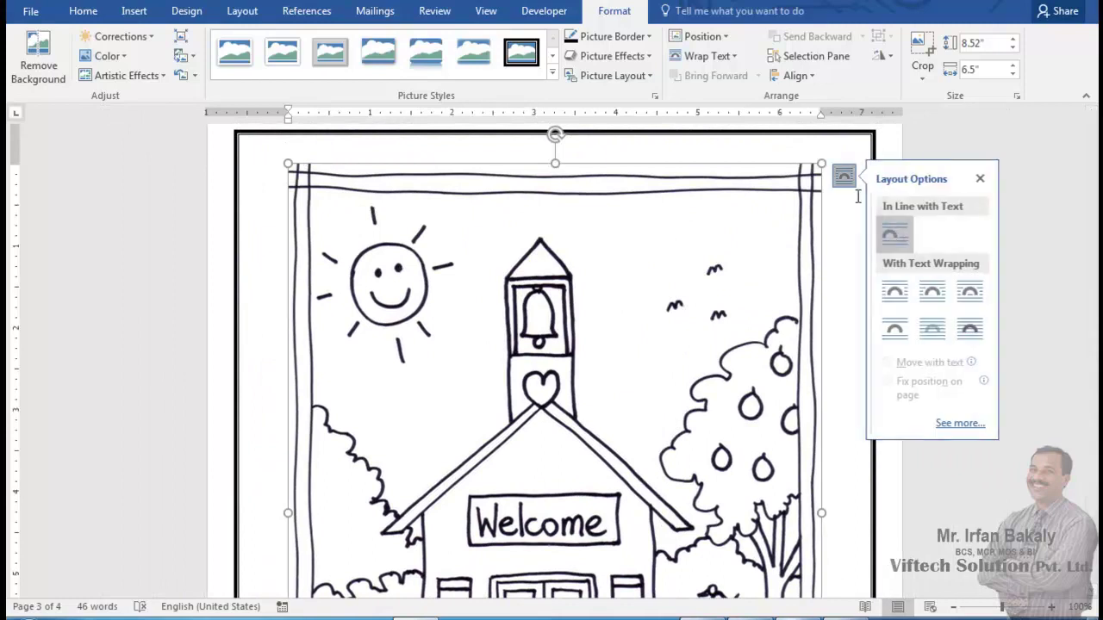
pyautogui.click(941, 296)
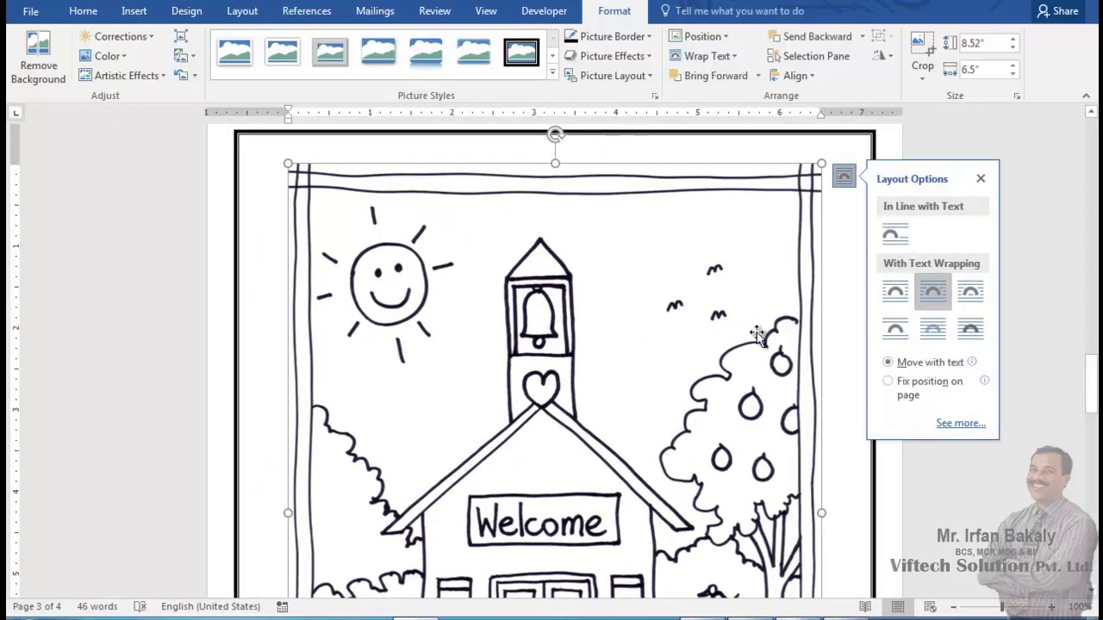
pyautogui.moveTo(823, 161); pyautogui.dragTo(646, 393)
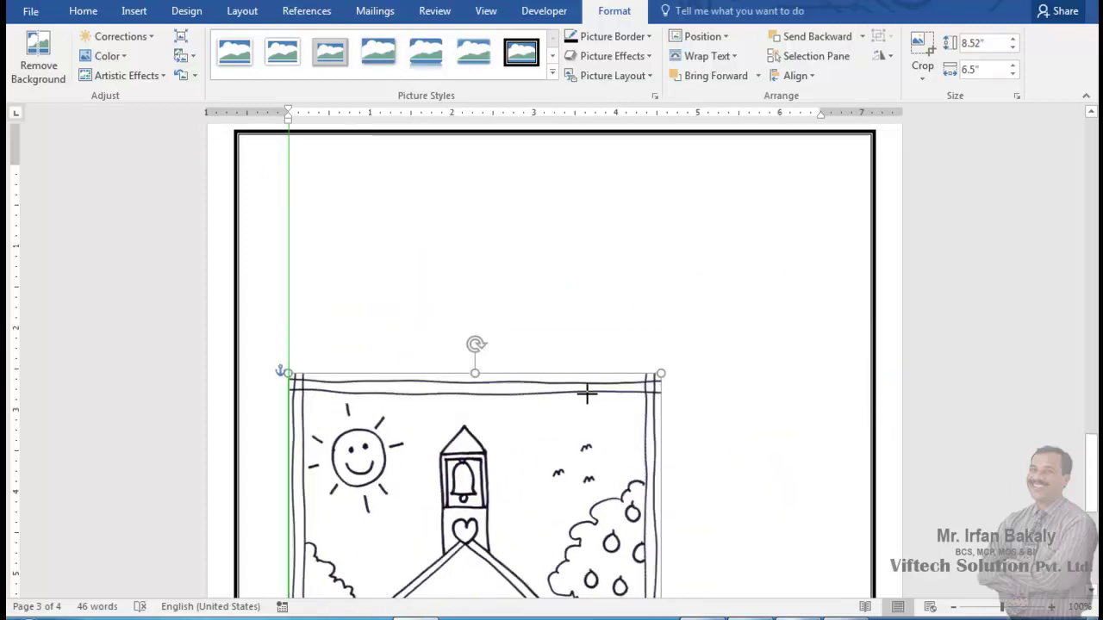
pyautogui.scroll(-5, 607, 383)
pyautogui.scroll(5, 603, 362)
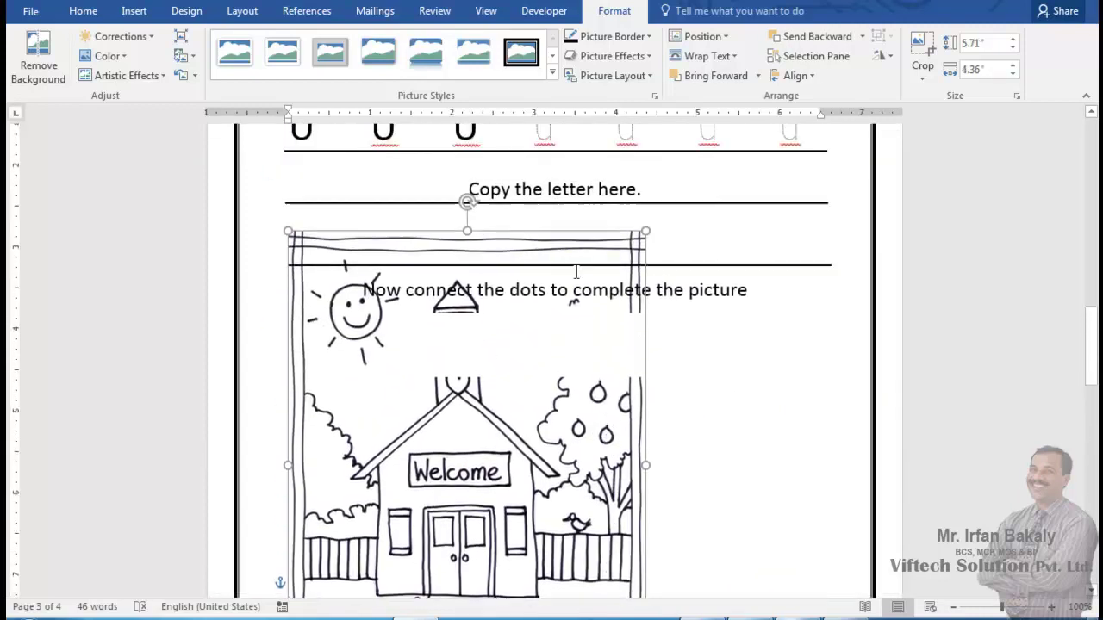
pyautogui.scroll(-2, 571, 271)
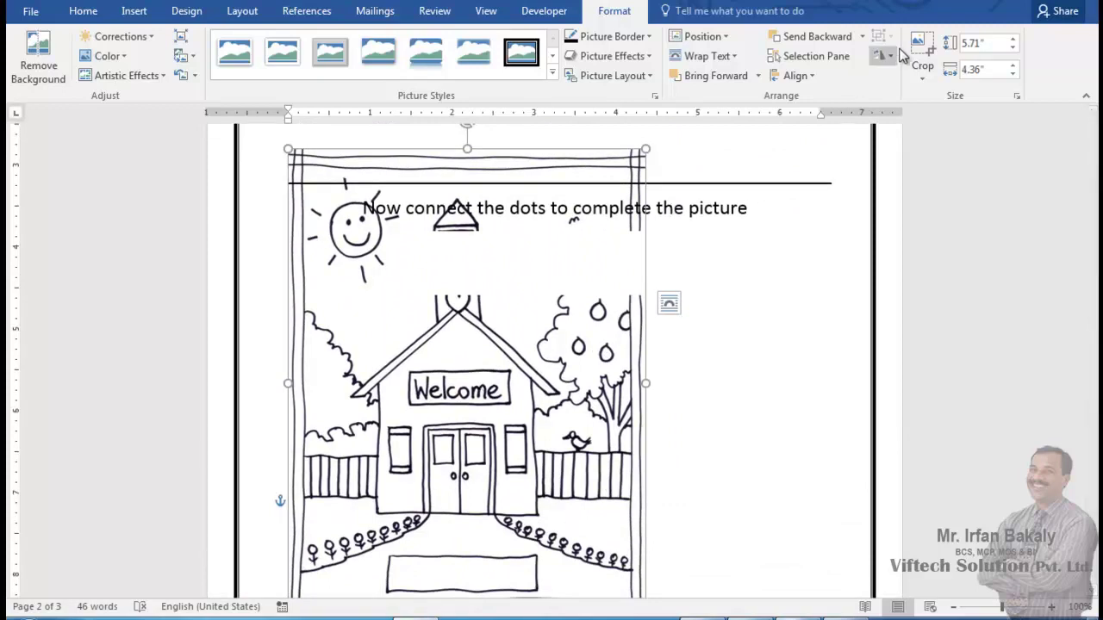
# Crop the schoolhouse picture on all four sides around the building, to about 3.1" high by 3.83" wide
pyautogui.click(920, 48)
pyautogui.moveTo(466, 290); pyautogui.dragTo(465, 424)
pyautogui.scroll(-4, 466, 424)
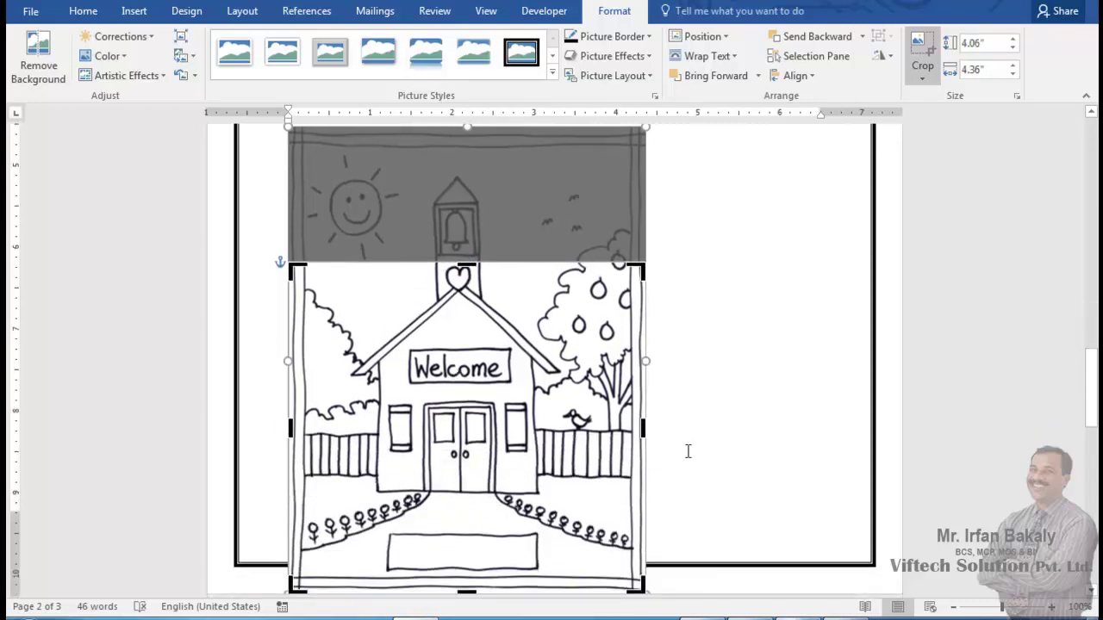
pyautogui.moveTo(642, 428); pyautogui.dragTo(625, 431)
pyautogui.moveTo(456, 591); pyautogui.dragTo(456, 499)
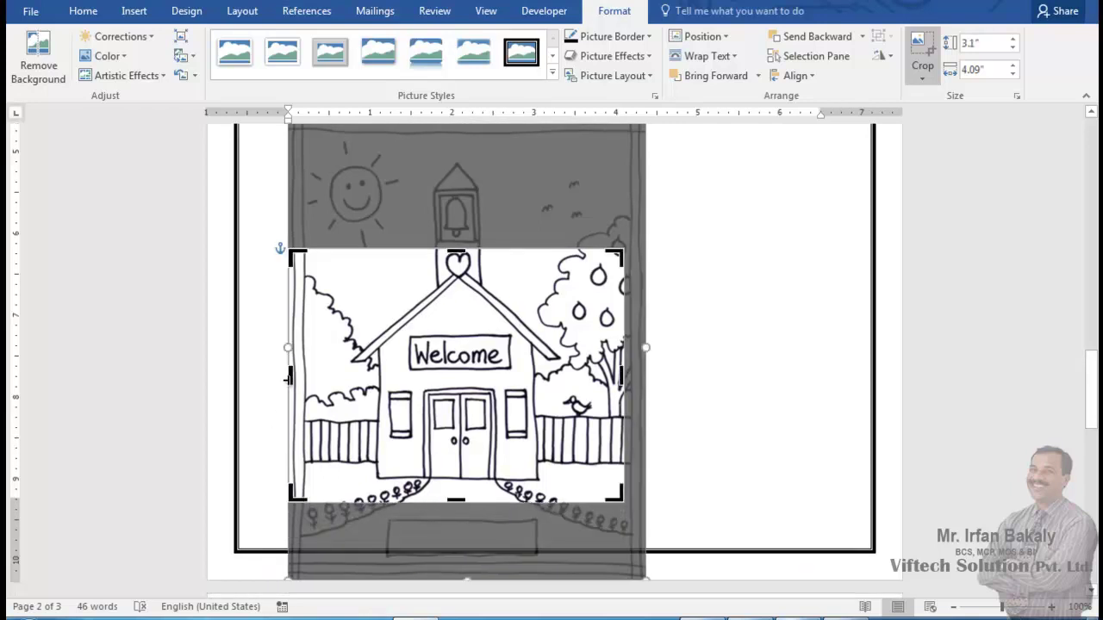
pyautogui.moveTo(291, 377); pyautogui.dragTo(311, 376)
pyautogui.click(915, 355)
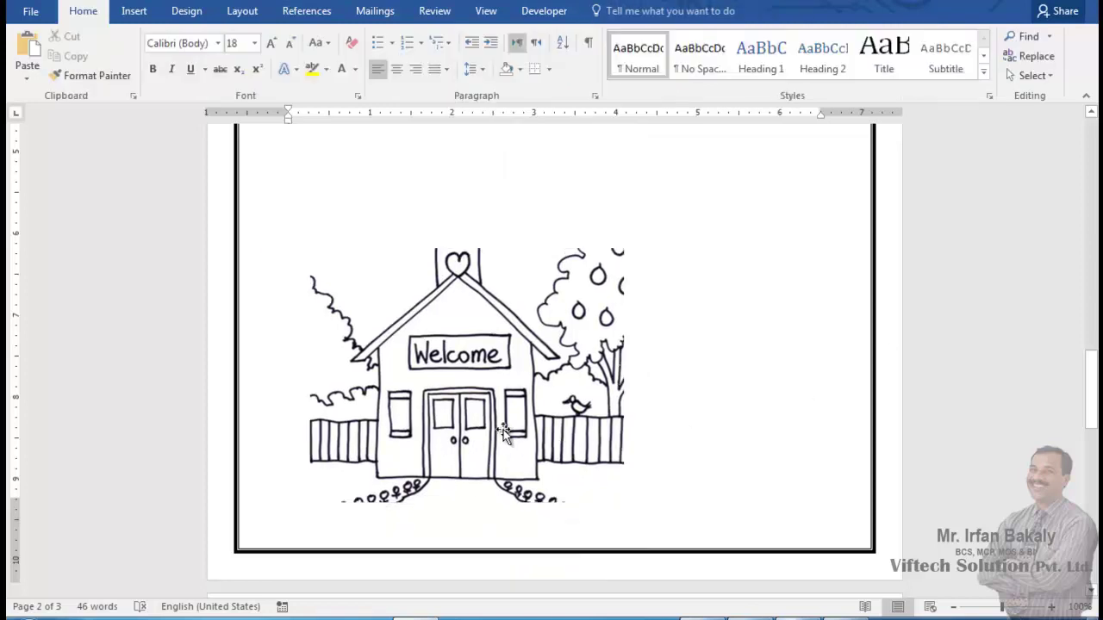
# Move the cropped picture up beneath the "Now connect the dots" text and remove the stray empty text box there
pyautogui.moveTo(504, 431); pyautogui.dragTo(496, 328)
pyautogui.scroll(3, 493, 364)
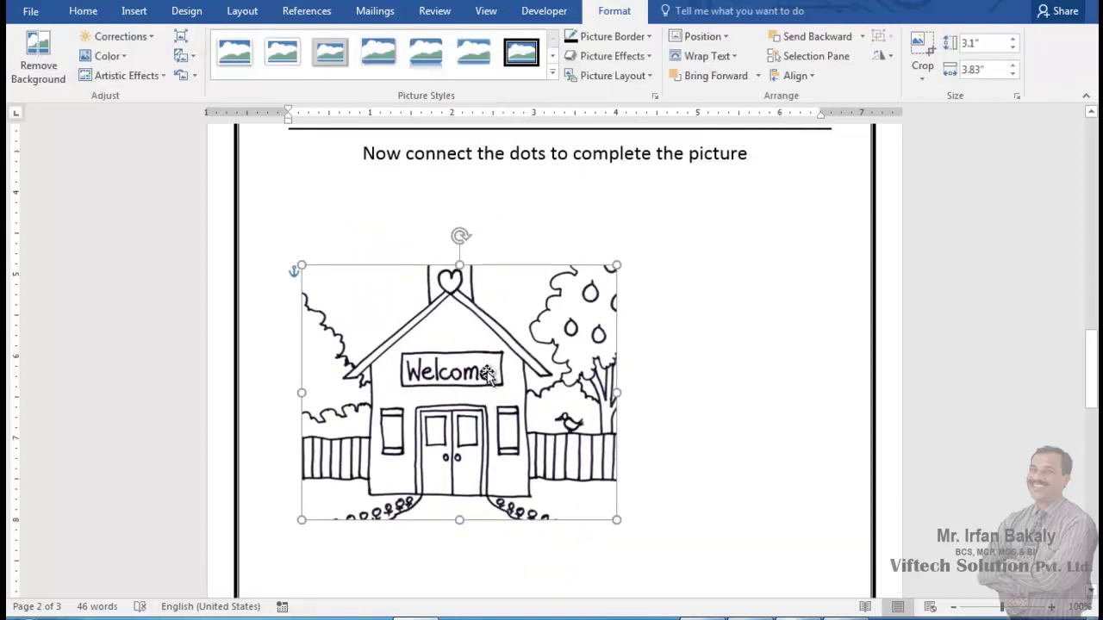
pyautogui.moveTo(456, 373)
pyautogui.mouseDown()
pyautogui.moveTo(439, 315)
pyautogui.moveTo(447, 374)
pyautogui.mouseUp()
pyautogui.click(489, 229)
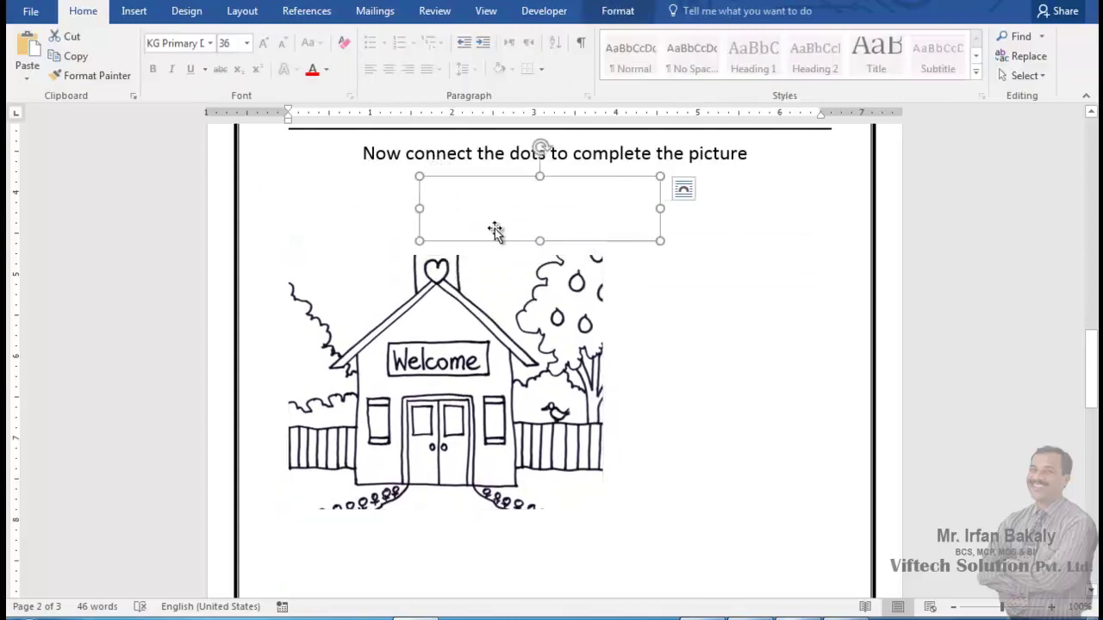
pyautogui.scroll(3, 480, 369)
pyautogui.scroll(-3, 501, 418)
pyautogui.moveTo(450, 465); pyautogui.dragTo(444, 403)
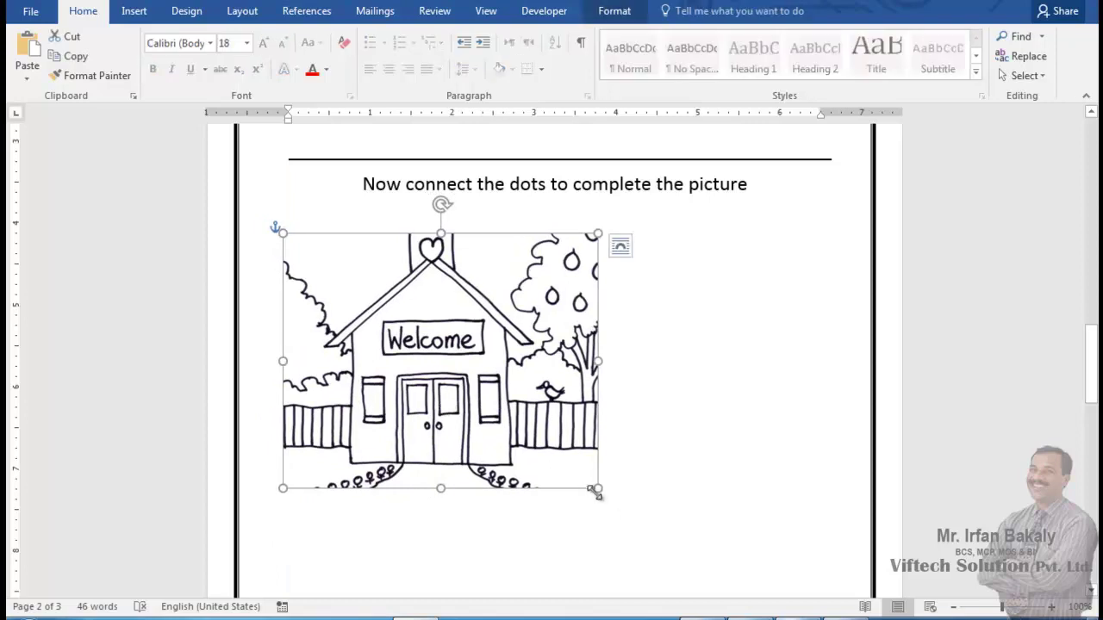
# Enlarge and widen the schoolhouse picture to span the text width, and place it directly beneath the instruction text
pyautogui.moveTo(652, 510); pyautogui.dragTo(680, 555)
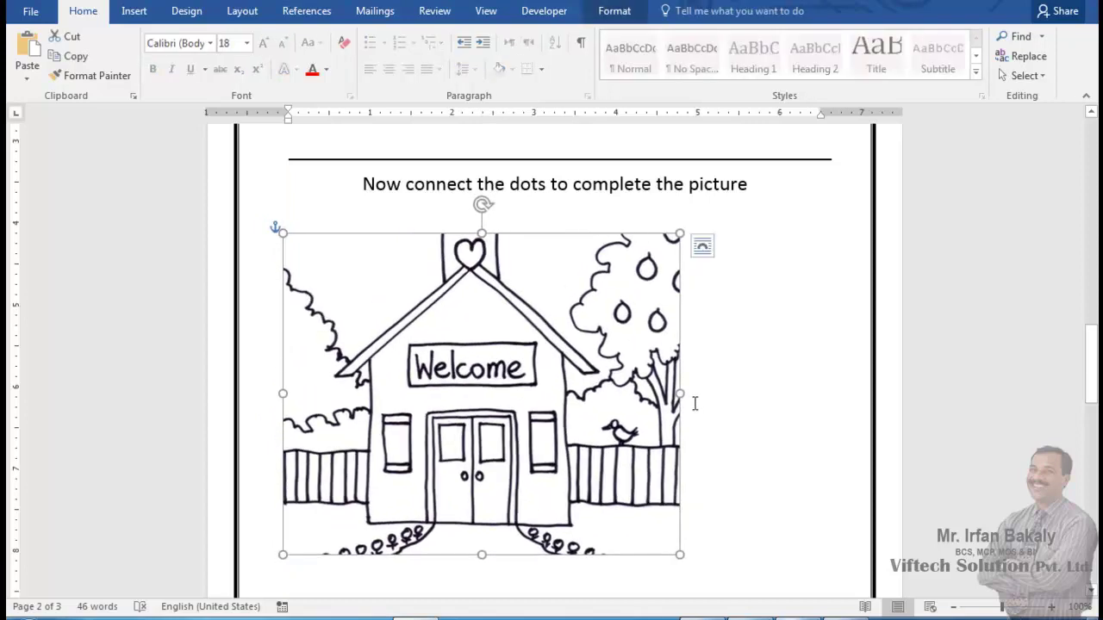
pyautogui.moveTo(680, 393); pyautogui.dragTo(839, 394)
pyautogui.scroll(-3, 839, 394)
pyautogui.scroll(4, 839, 394)
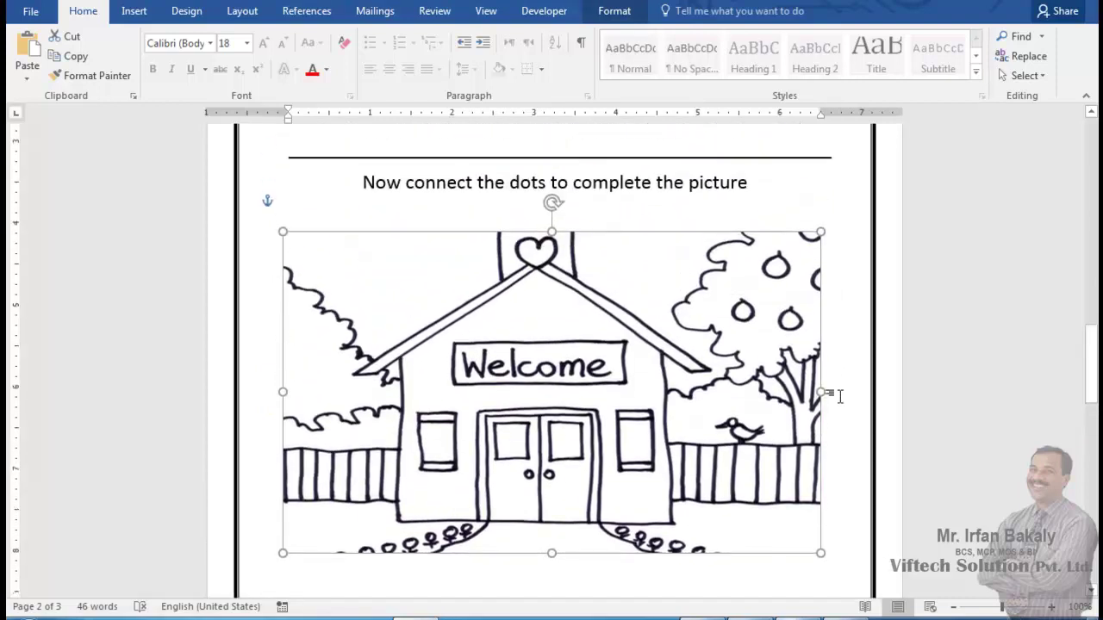
pyautogui.scroll(2, 825, 397)
pyautogui.moveTo(621, 423); pyautogui.dragTo(620, 394)
pyautogui.scroll(-6, 620, 396)
pyautogui.scroll(2, 621, 401)
pyautogui.scroll(2, 620, 403)
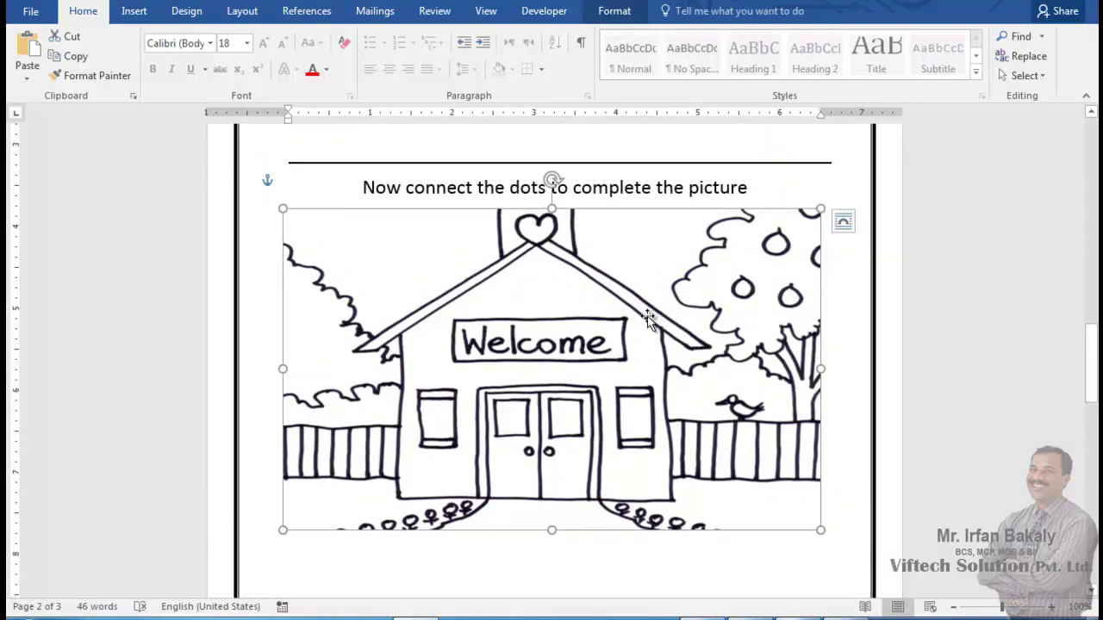
pyautogui.click(839, 315)
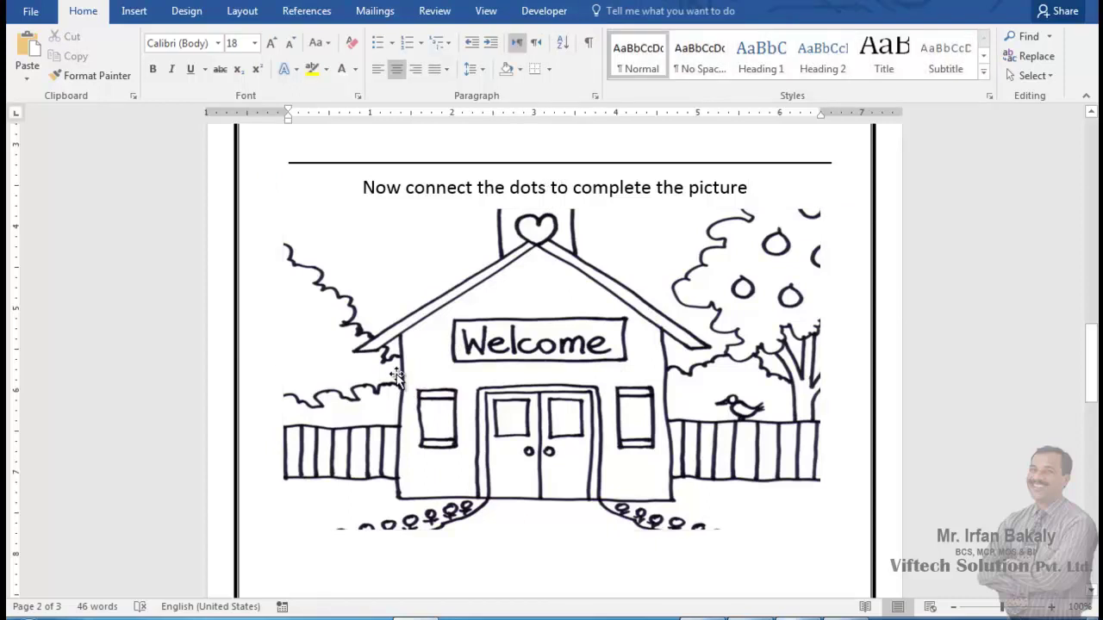
# Draw a rectangle about 0.71" high by 2.23" wide covering the "Welcome" sign on the schoolhouse
pyautogui.click(137, 14)
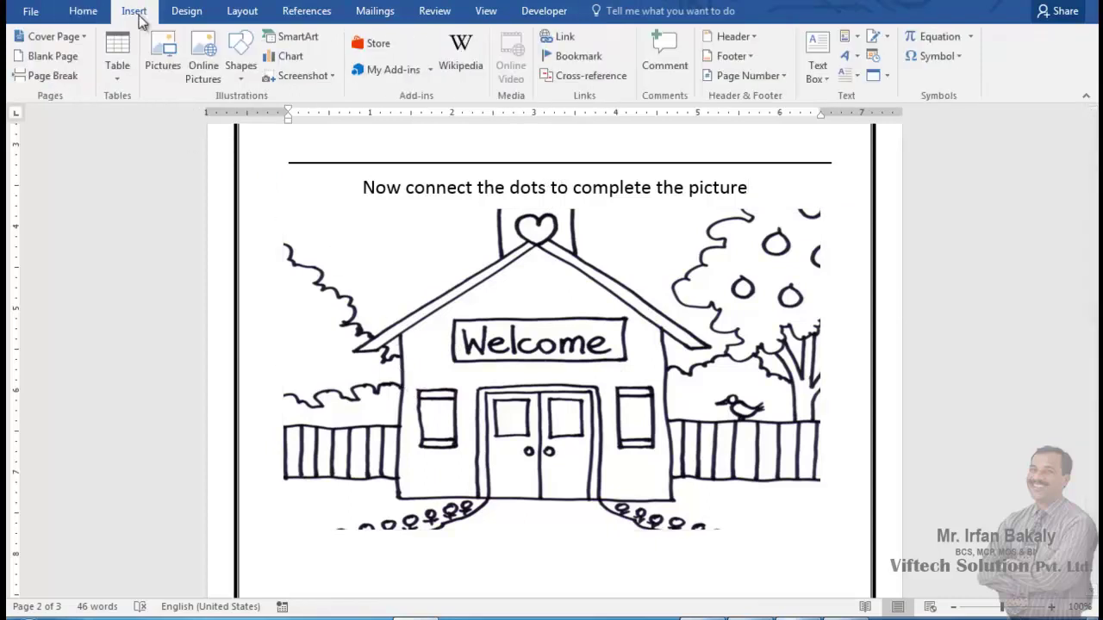
pyautogui.click(241, 67)
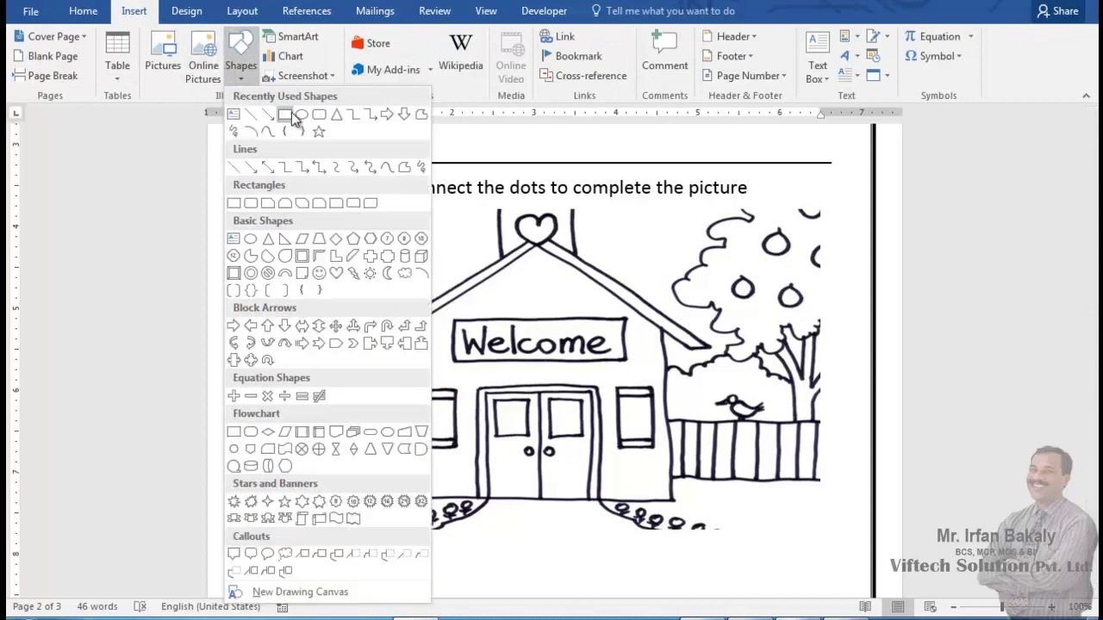
pyautogui.click(286, 114)
pyautogui.moveTo(451, 318); pyautogui.dragTo(632, 372)
# Give the rectangle over the sign a white fill and no outline
pyautogui.click(336, 38)
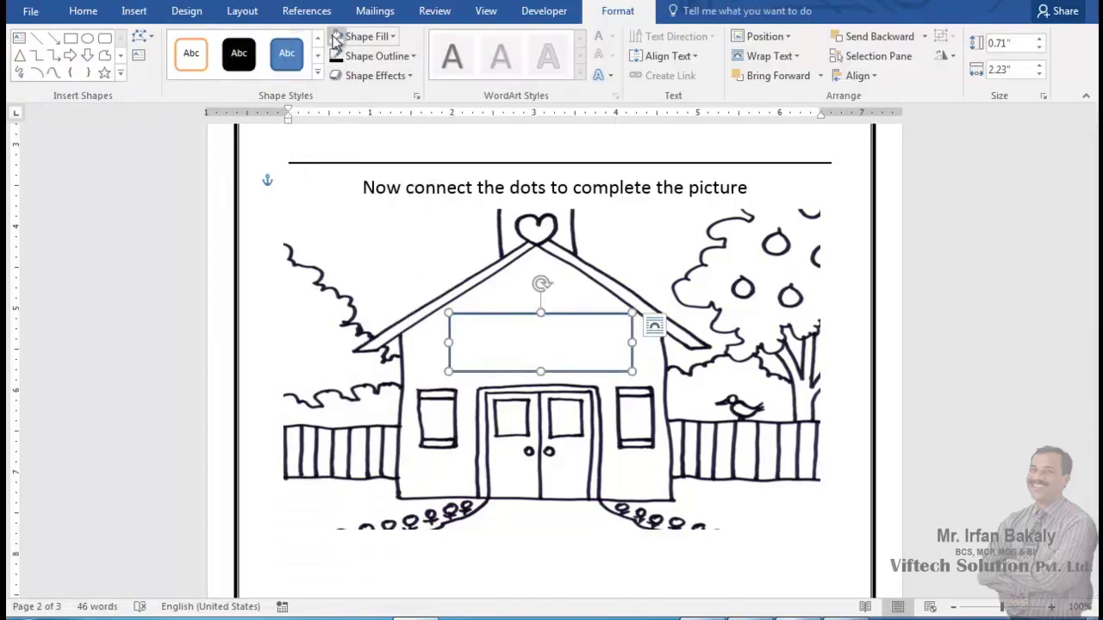
pyautogui.click(382, 36)
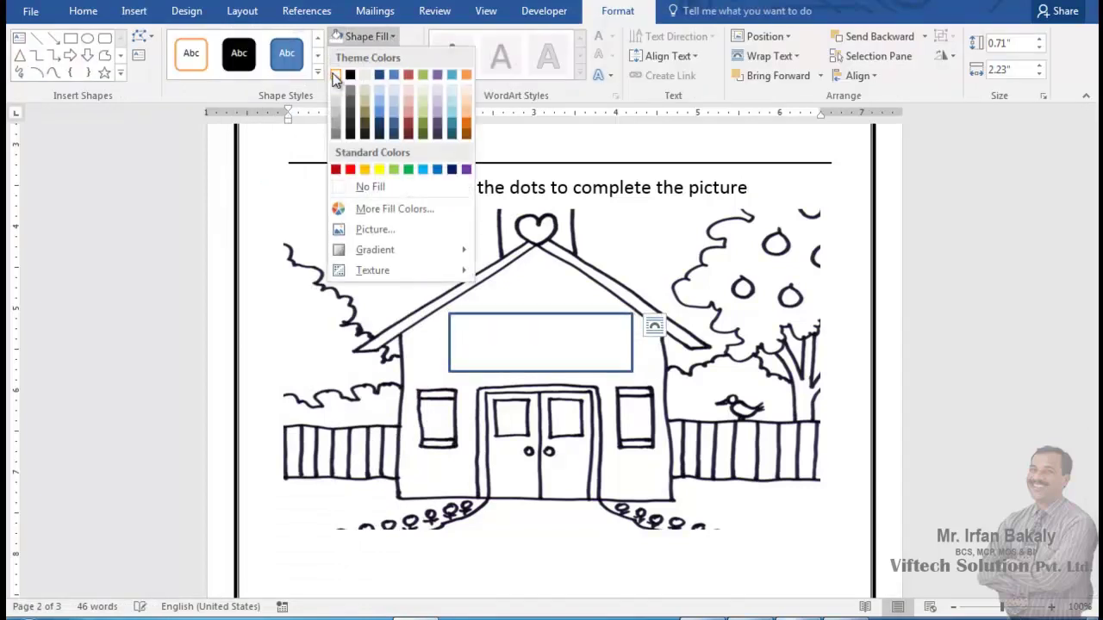
pyautogui.click(336, 76)
pyautogui.click(336, 56)
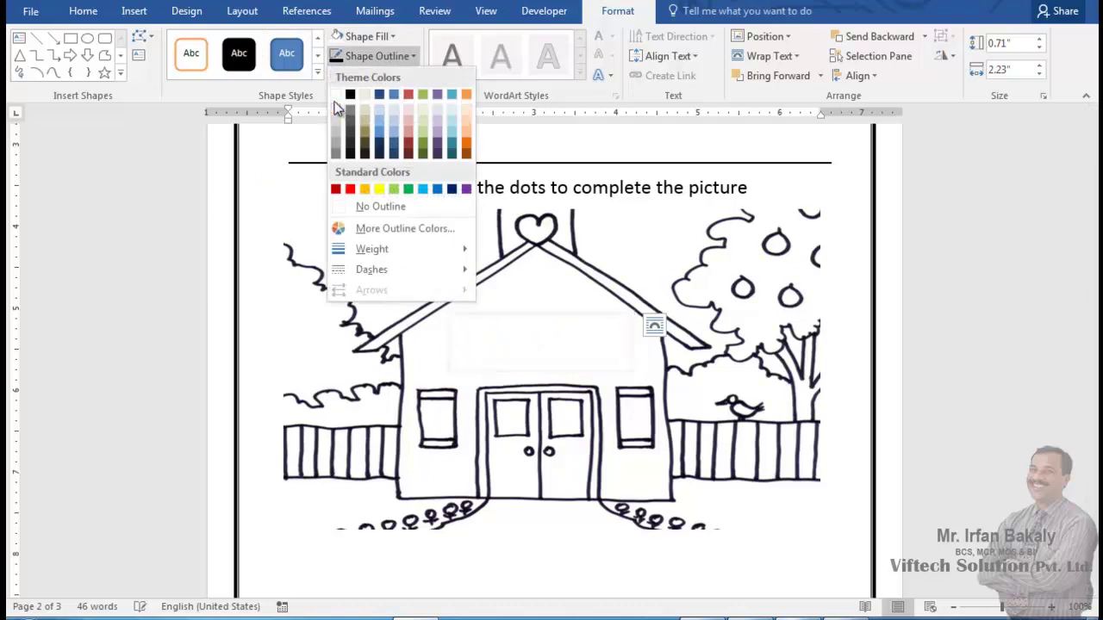
pyautogui.click(377, 207)
pyautogui.press('Escape')
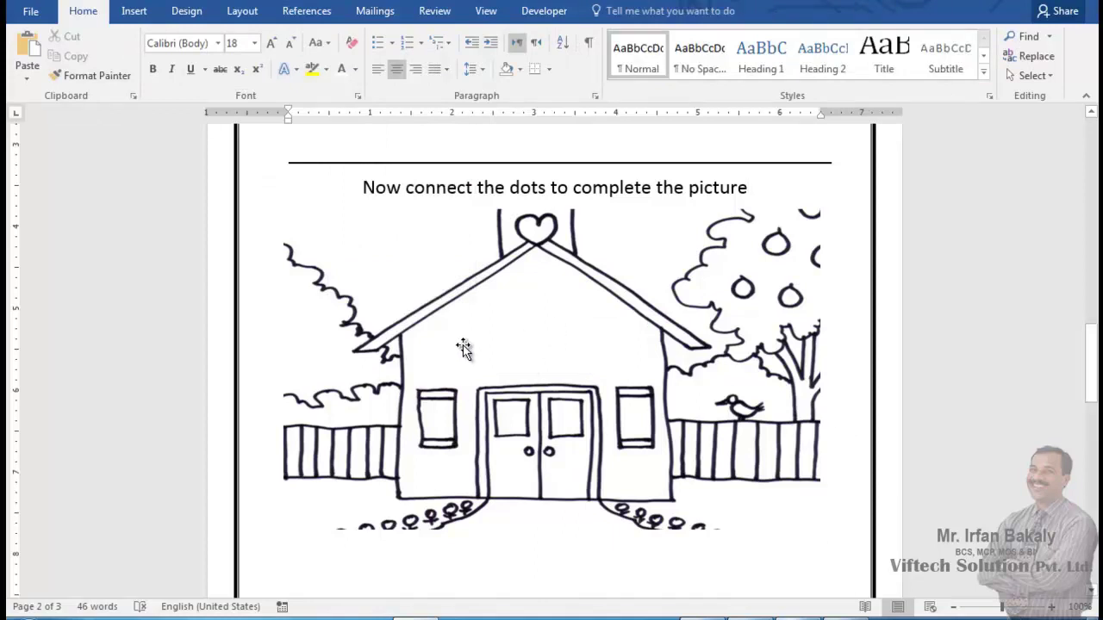
# Group the white rectangle over the former sign with the schoolhouse picture
pyautogui.click(524, 353)
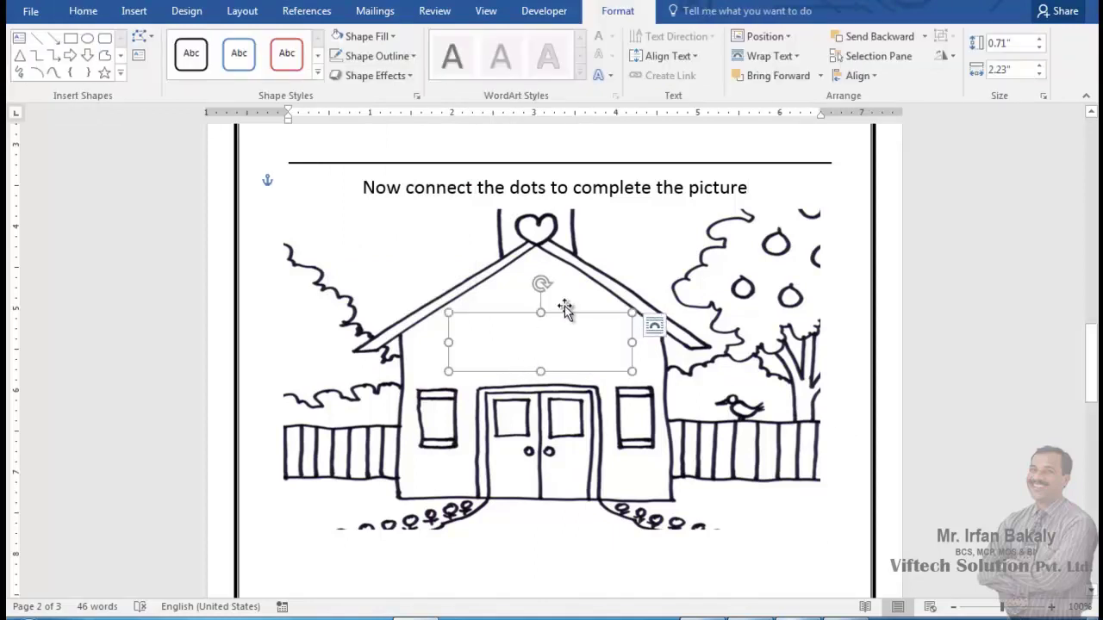
pyautogui.keyDown('shift'); pyautogui.click(582, 285); pyautogui.keyUp('shift')
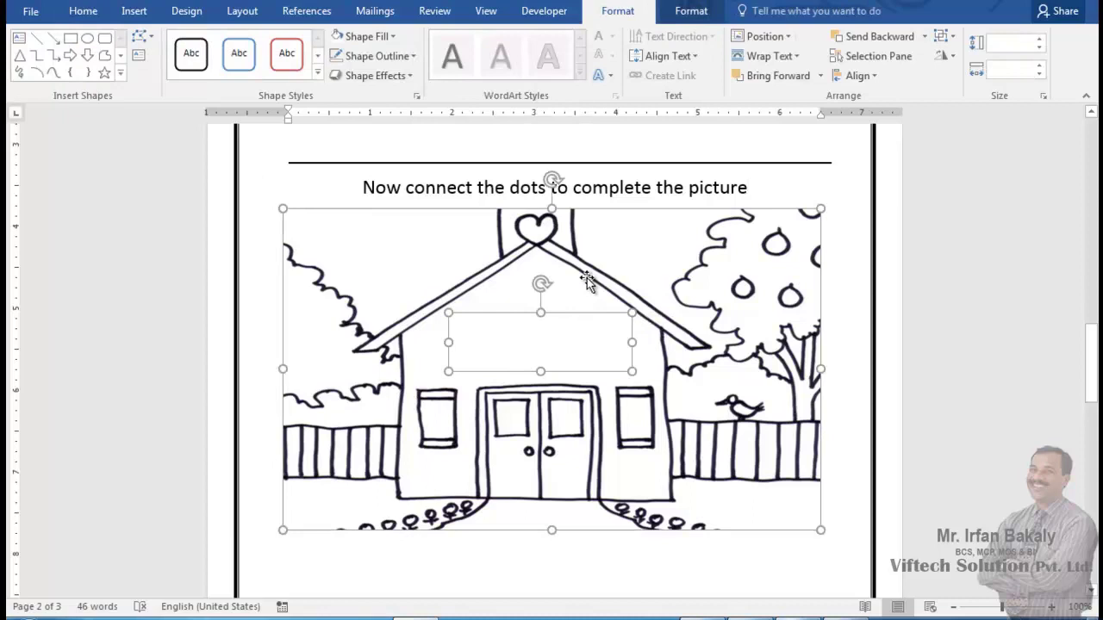
pyautogui.rightClick(587, 278)
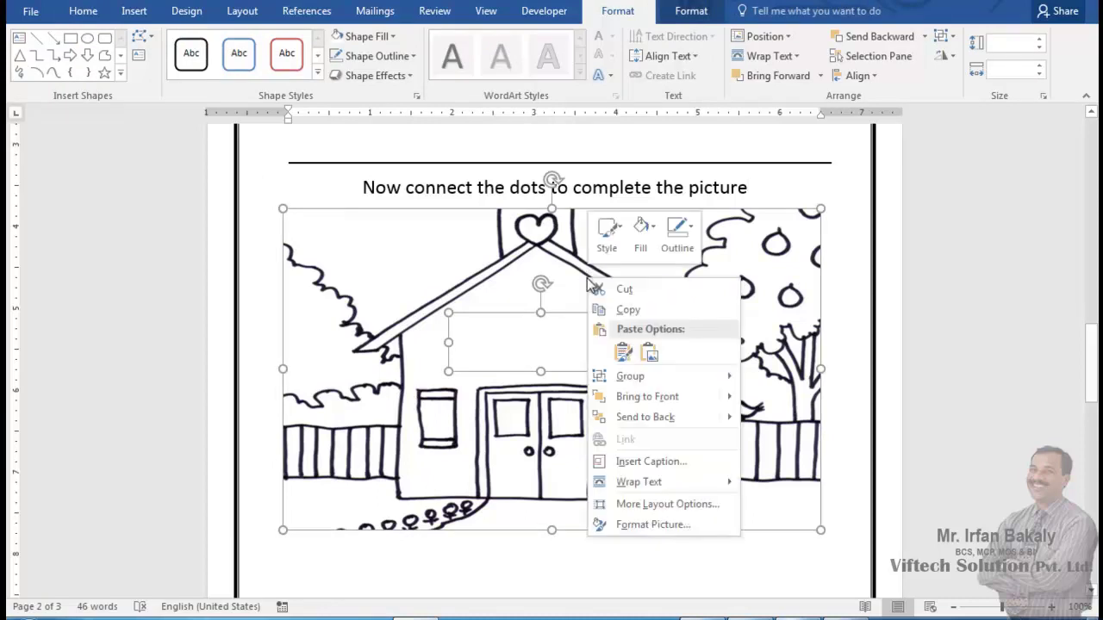
pyautogui.moveTo(657, 376)
pyautogui.click(759, 382)
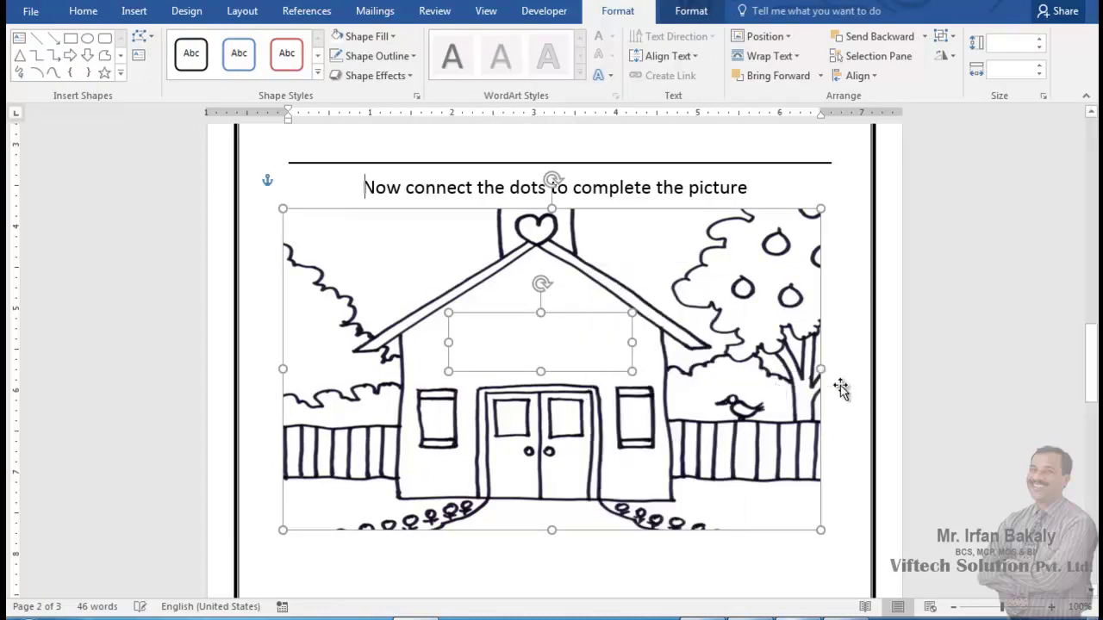
pyautogui.press('Escape')
pyautogui.click(554, 324)
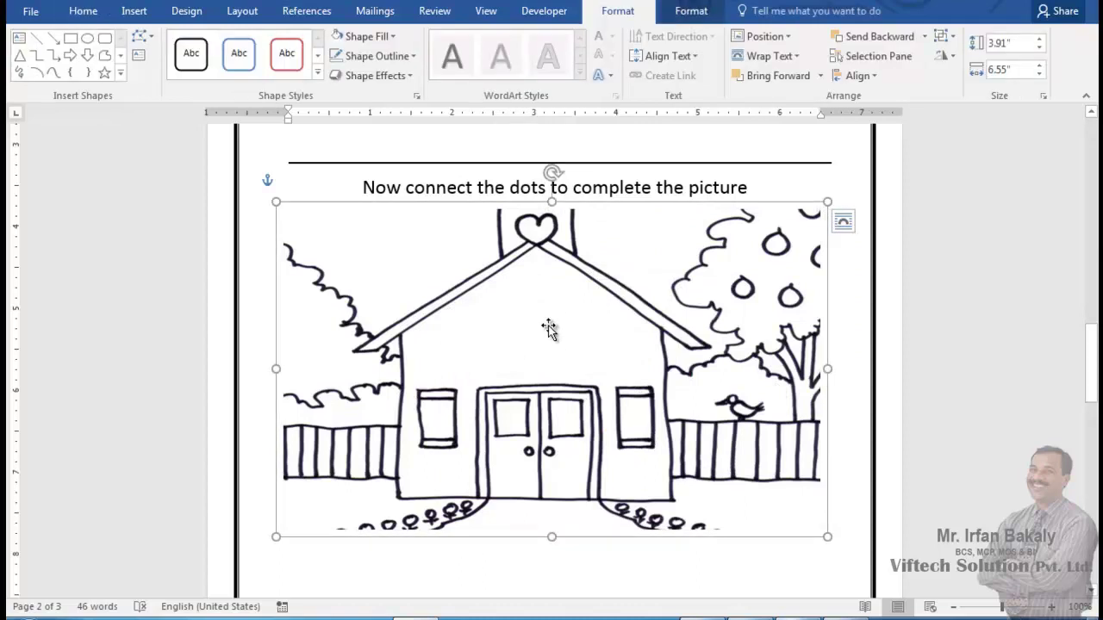
# Draw a text box about 0.7" high by 2.57" wide on the schoolhouse wall above the doors, containing three widely spaced letters "y"
pyautogui.scroll(3, 549, 328)
pyautogui.scroll(-1, 548, 328)
pyautogui.scroll(-5, 549, 328)
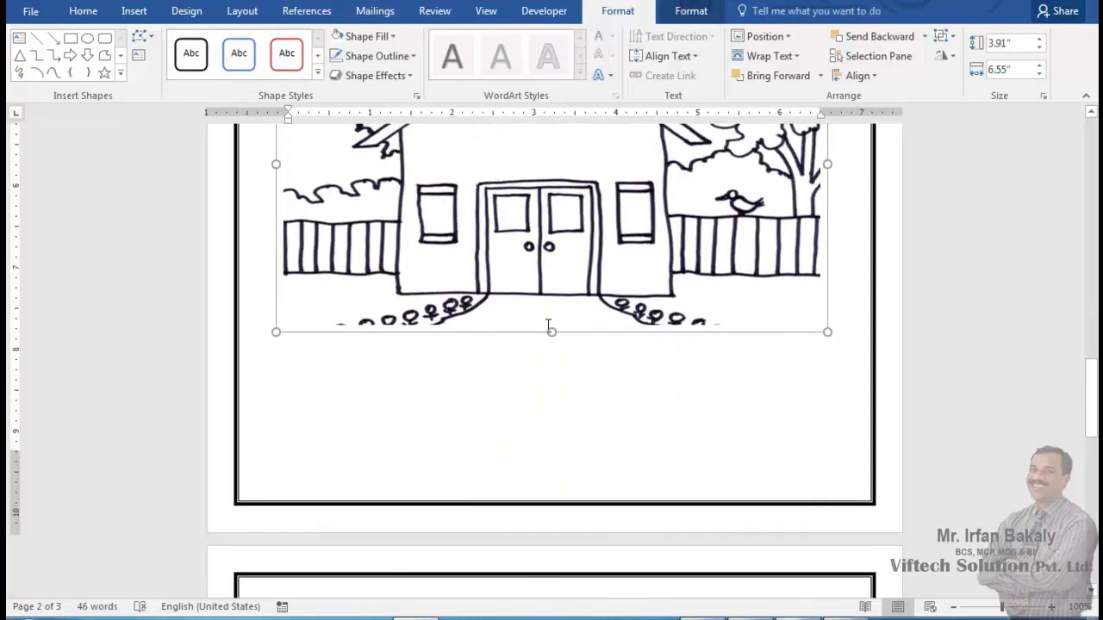
pyautogui.scroll(3, 548, 326)
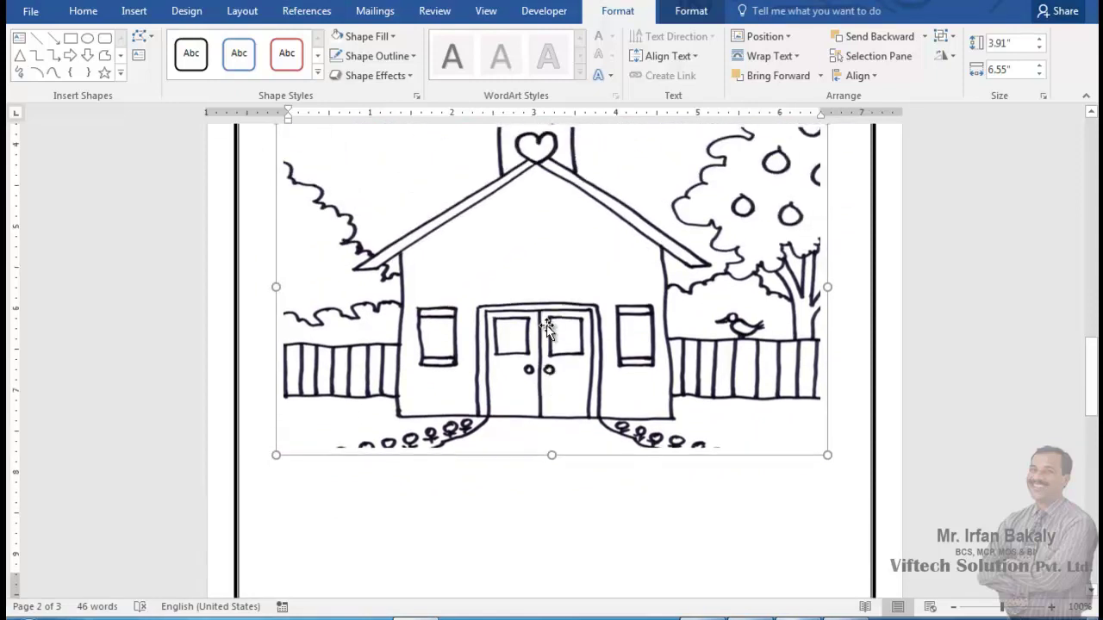
pyautogui.scroll(2, 548, 327)
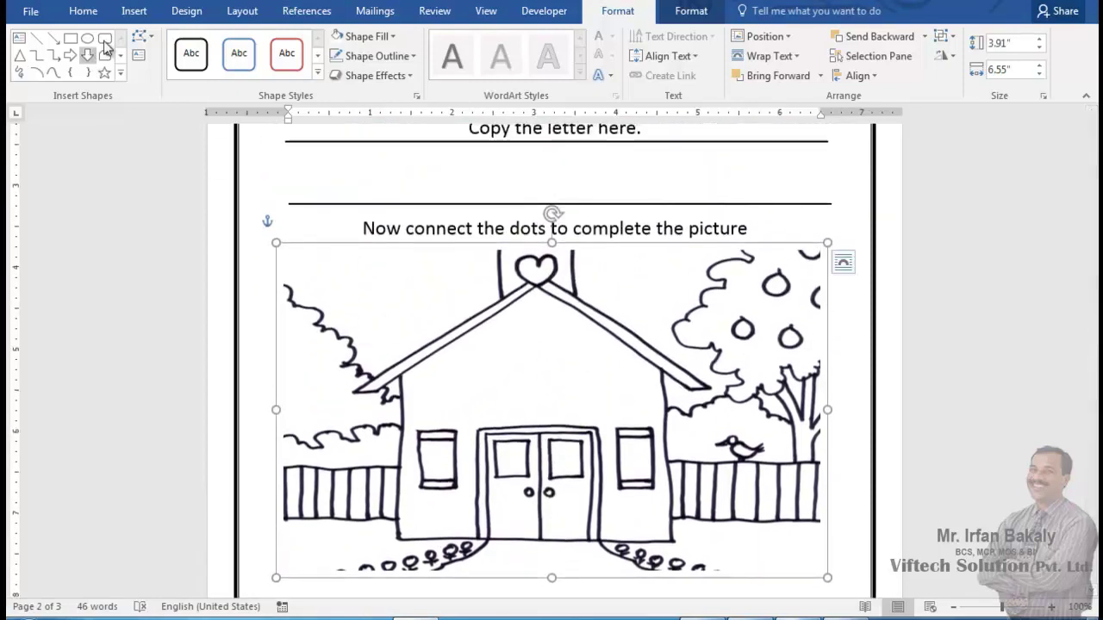
pyautogui.click(134, 11)
pyautogui.click(241, 72)
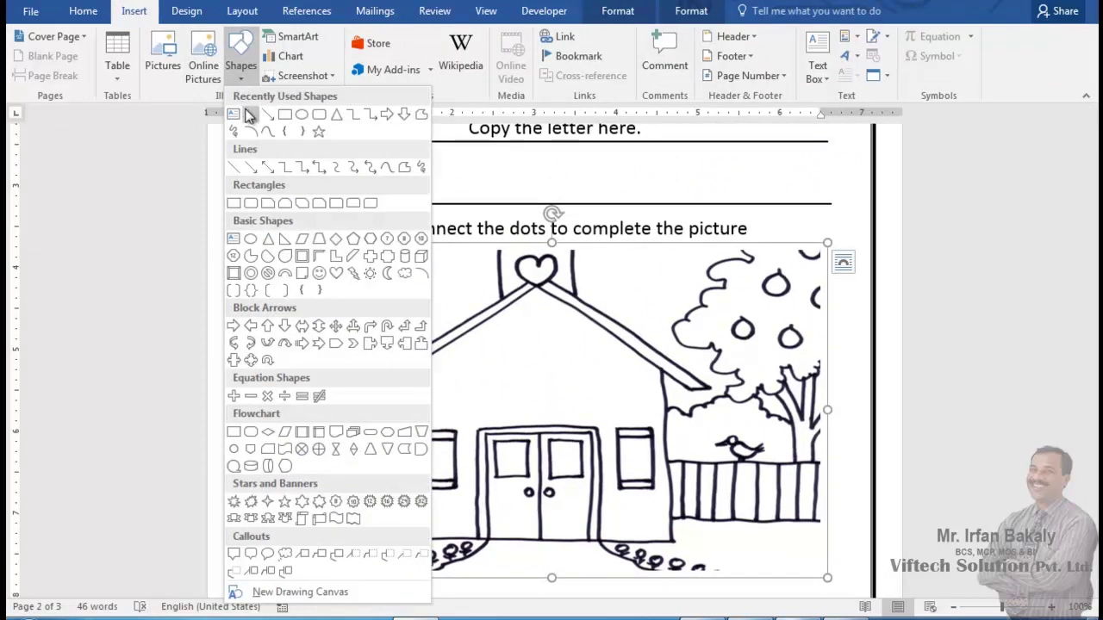
pyautogui.click(232, 117)
pyautogui.moveTo(431, 357)
pyautogui.mouseDown()
pyautogui.moveTo(629, 403)
pyautogui.moveTo(651, 426)
pyautogui.moveTo(642, 416)
pyautogui.mouseUp()
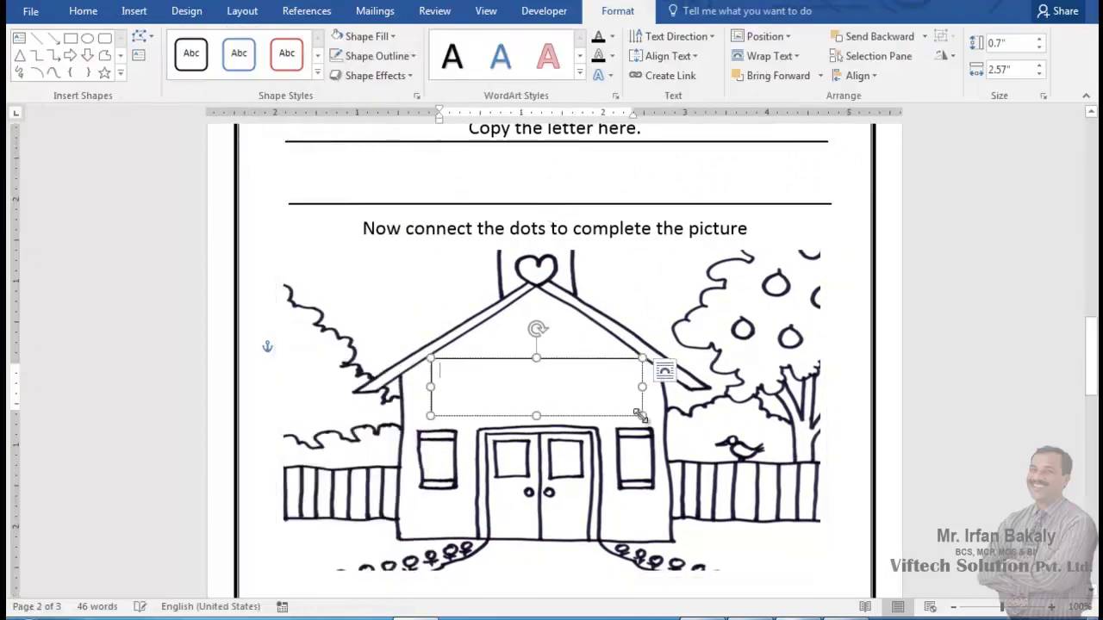
pyautogui.write('y y')
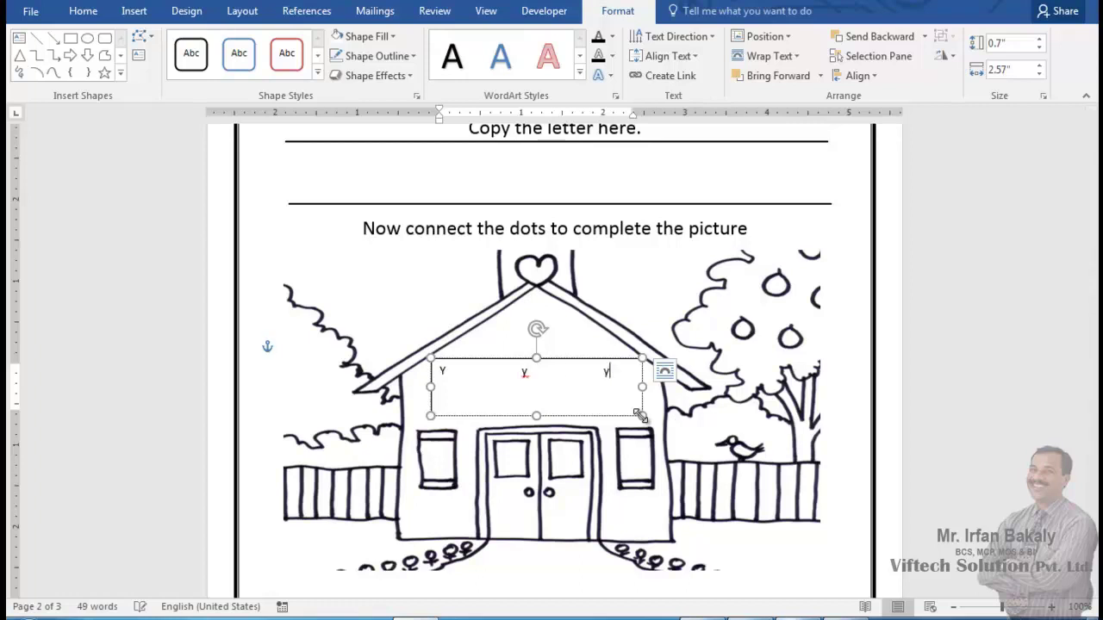
# Enlarge all three letters in the schoolhouse text box to 36 pt
pyautogui.hotkey('ctrl', 'a')
pyautogui.hotkey('ctrl', 'shift', '.')
pyautogui.hotkey('ctrl', 'shift', '.')
pyautogui.hotkey('ctrl', 'shift', '.')
pyautogui.hotkey('ctrl', 'shift', '.')
pyautogui.hotkey('ctrl', 'shift', '.')
pyautogui.hotkey('ctrl', 'shift', '.')
pyautogui.hotkey('ctrl', 'shift', '.')
pyautogui.hotkey('ctrl', 'shift', '.')
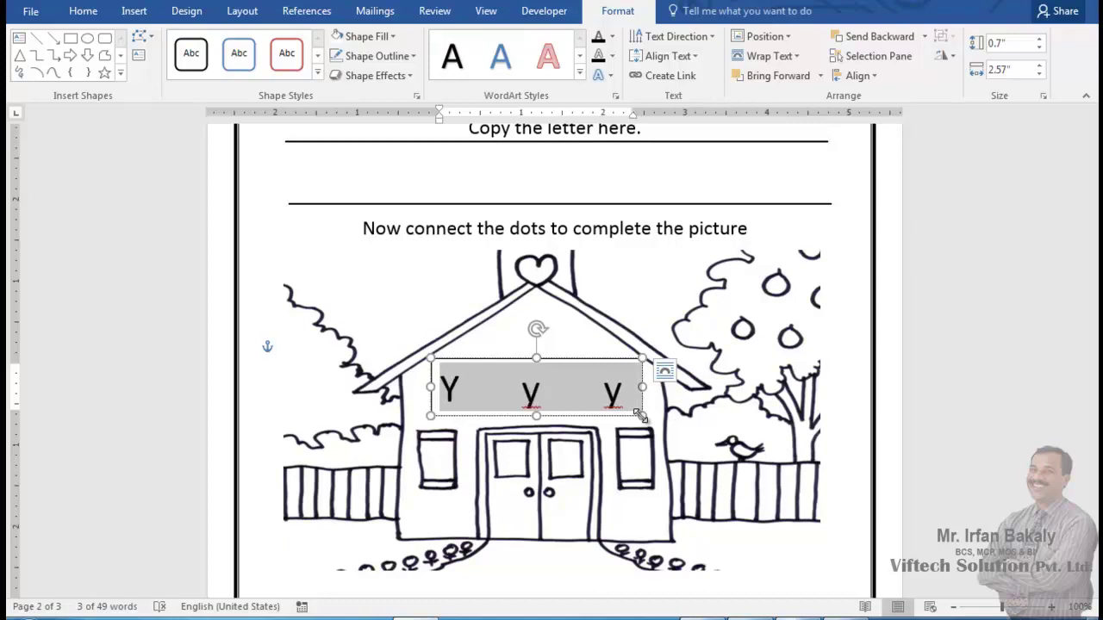
# Replace the capital first letter with a lowercase "y" and set all three letters in the dotted KG Primary font
pyautogui.click(446, 387)
pyautogui.moveTo(454, 387); pyautogui.dragTo(433, 390)
pyautogui.write('y')
pyautogui.hotkey('ctrl', 'a')
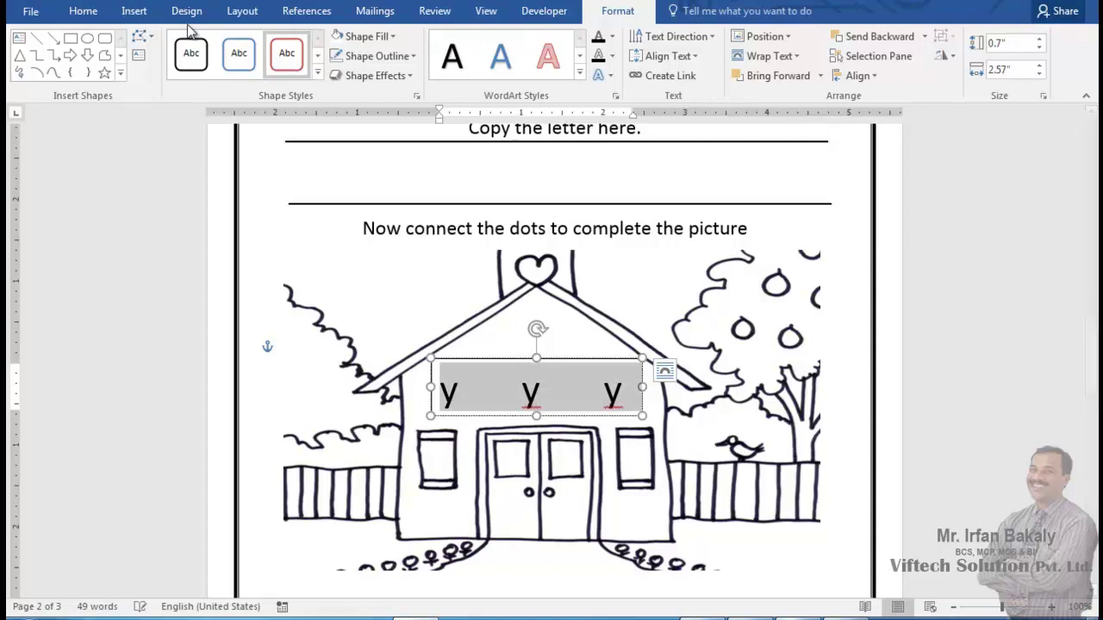
pyautogui.click(83, 11)
pyautogui.click(181, 42)
pyautogui.write('KG Primary Do')
pyautogui.press('Return')
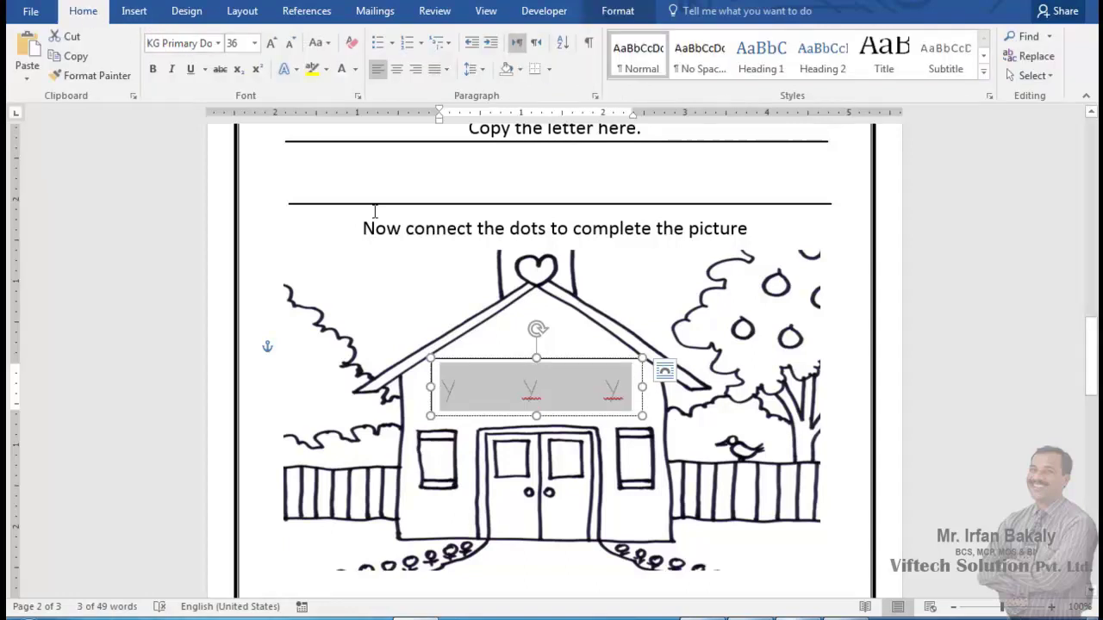
# Increase the dotted letters to 48 pt and extend the text box upward to about 0.82" high
pyautogui.hotkey('ctrl', 'shift', '.')
pyautogui.hotkey('ctrl', 'shift', '.')
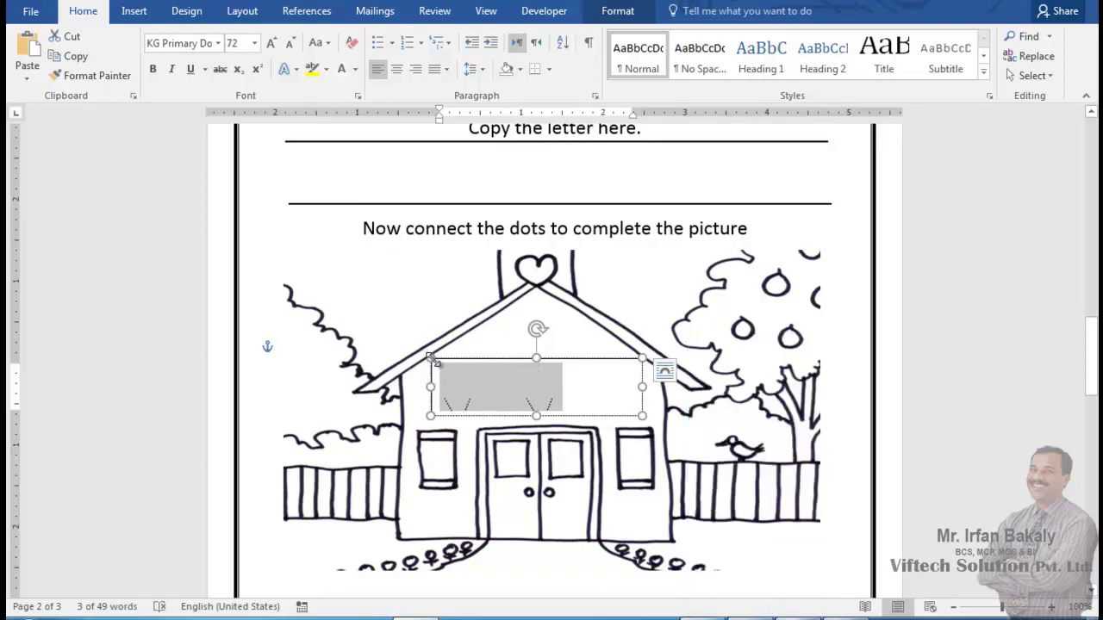
pyautogui.hotkey('ctrl', 'shift', ',')
pyautogui.moveTo(537, 357); pyautogui.dragTo(536, 348)
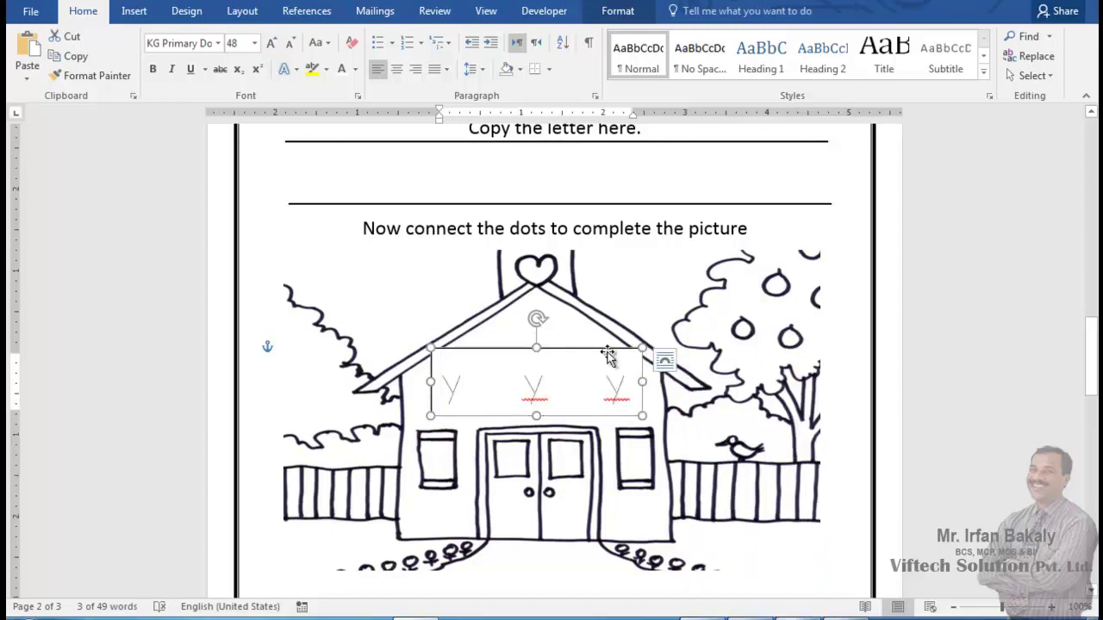
# Remove the outline from the text box holding the three y letters
pyautogui.click(142, 13)
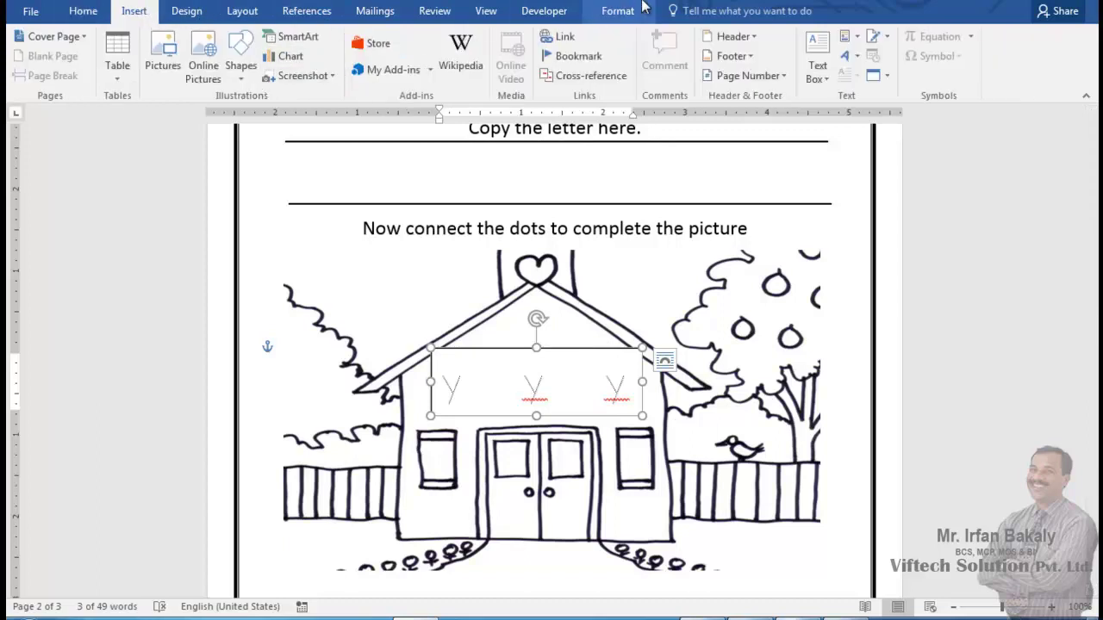
pyautogui.click(618, 11)
pyautogui.click(412, 56)
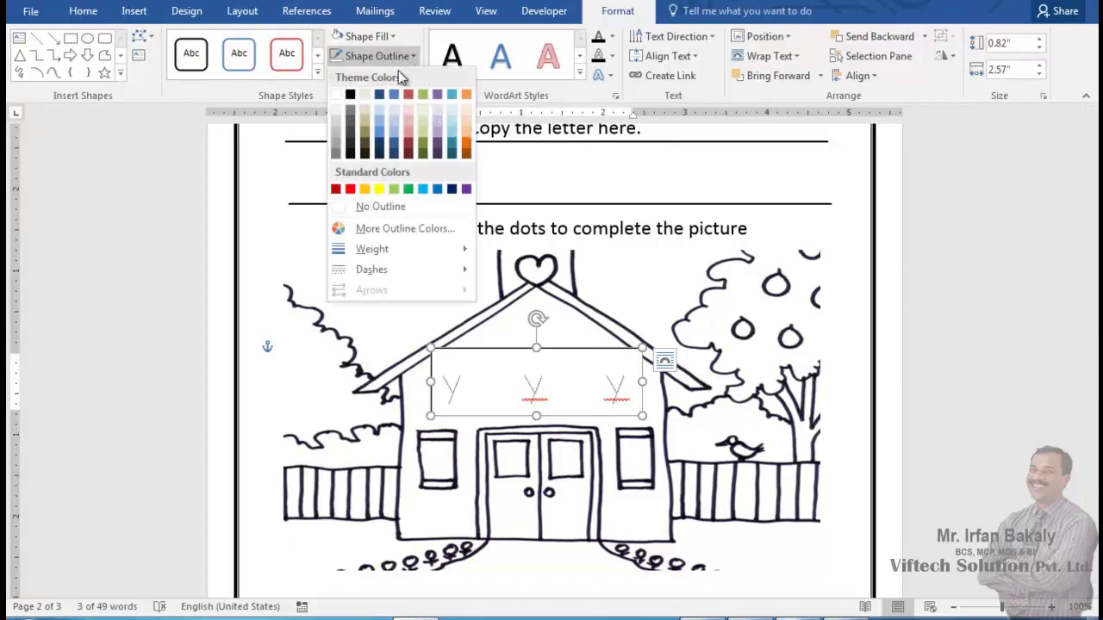
pyautogui.click(372, 205)
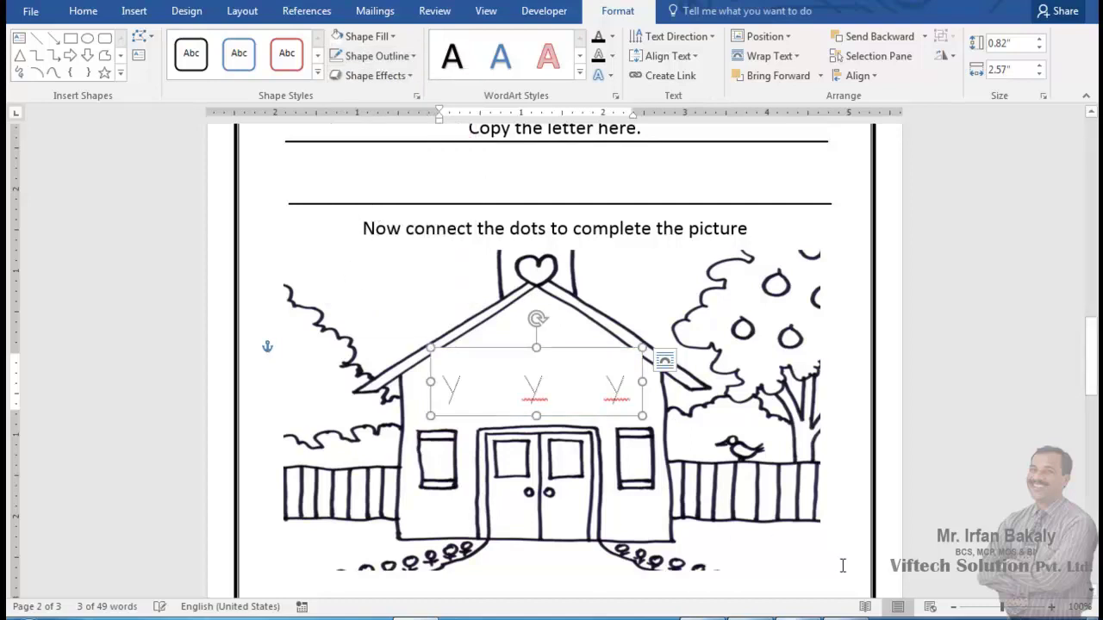
pyautogui.click(842, 569)
# Set the y letters' text box to no fill
pyautogui.doubleClick(643, 358)
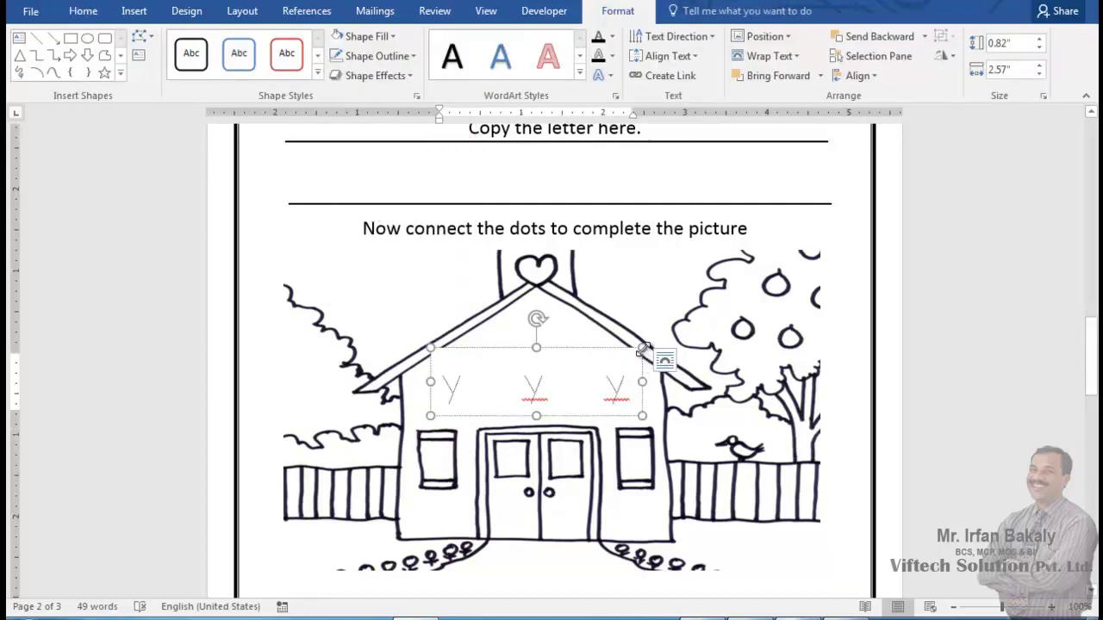
pyautogui.click(382, 37)
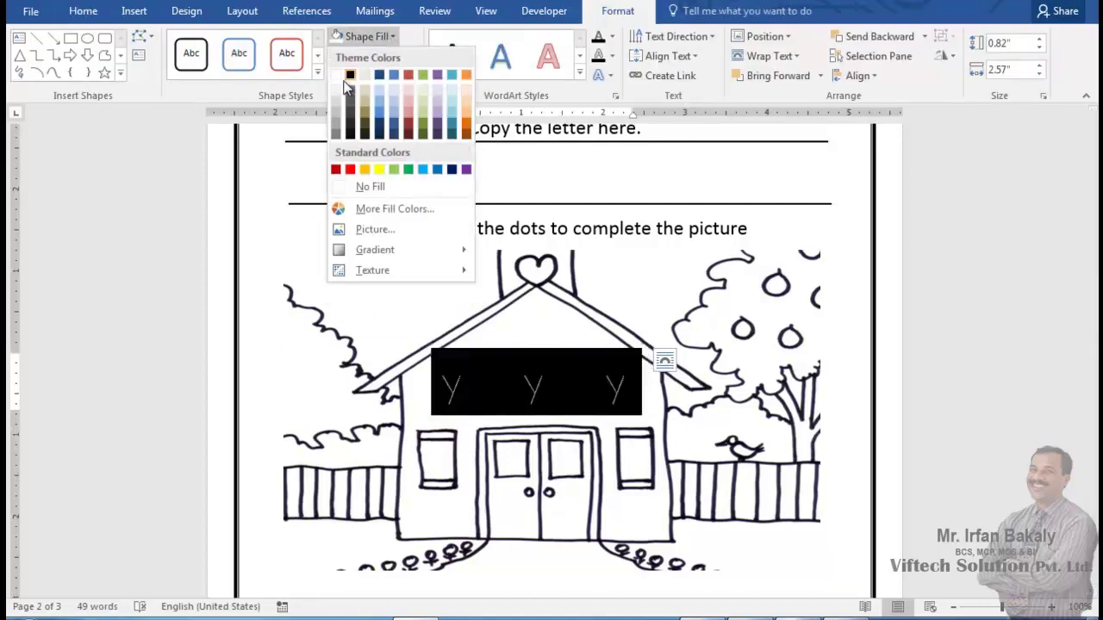
pyautogui.click(375, 187)
pyautogui.click(660, 387)
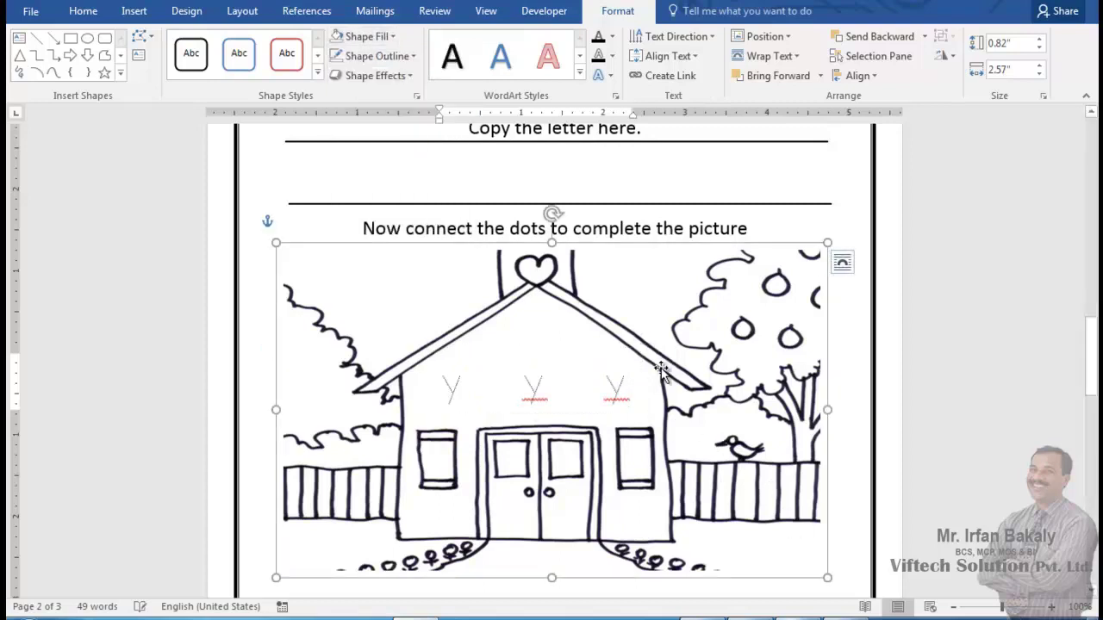
# Try a white fill on the y letters' text box and check it against the roof lines
pyautogui.click(596, 367)
pyautogui.click(589, 349)
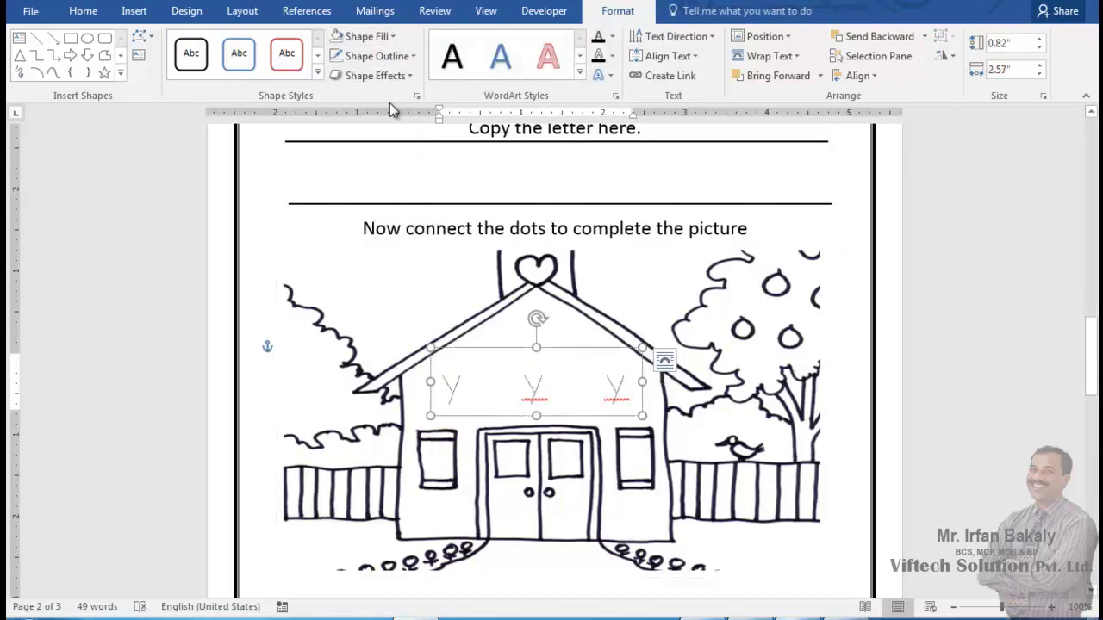
pyautogui.click(387, 37)
pyautogui.click(345, 78)
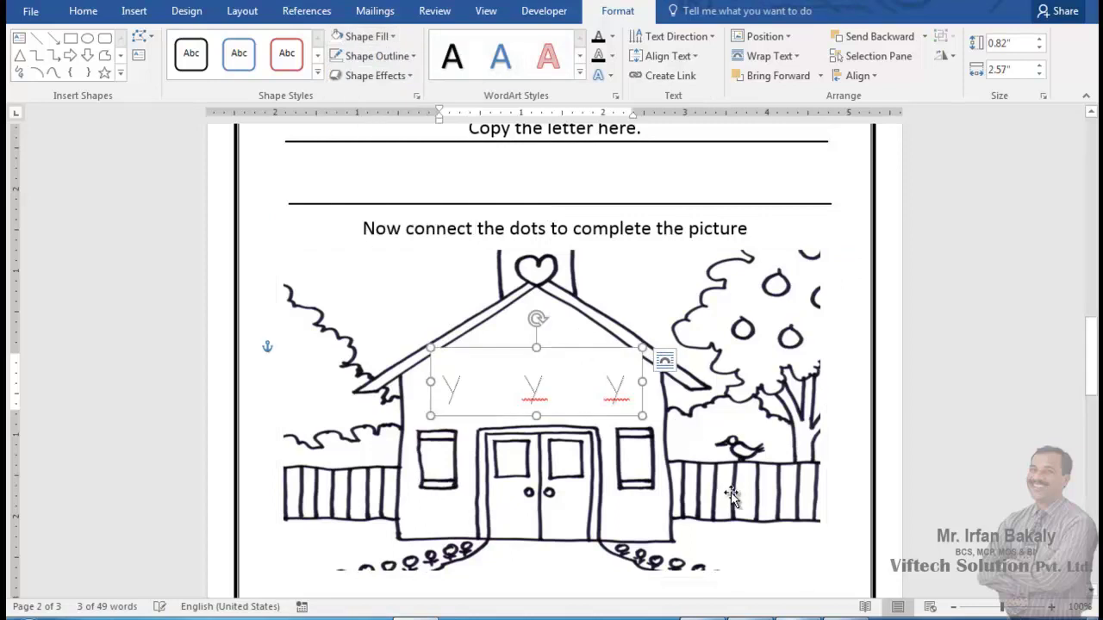
pyautogui.click(629, 349)
pyautogui.click(429, 353)
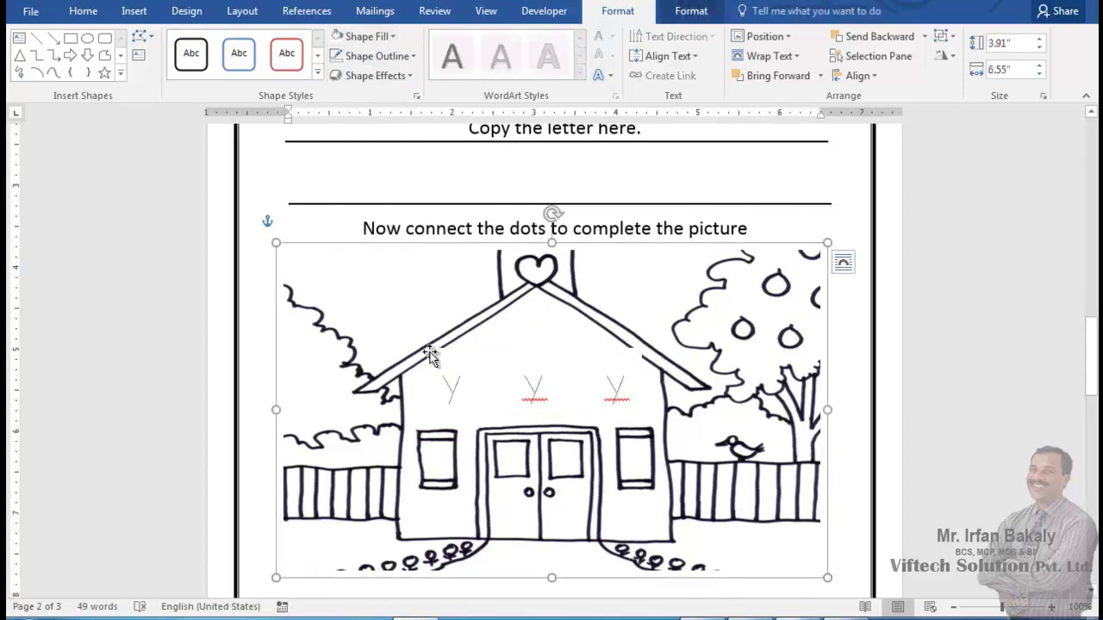
# Remove the white fill from the y letters' text box so the roof lines show through
pyautogui.click(633, 362)
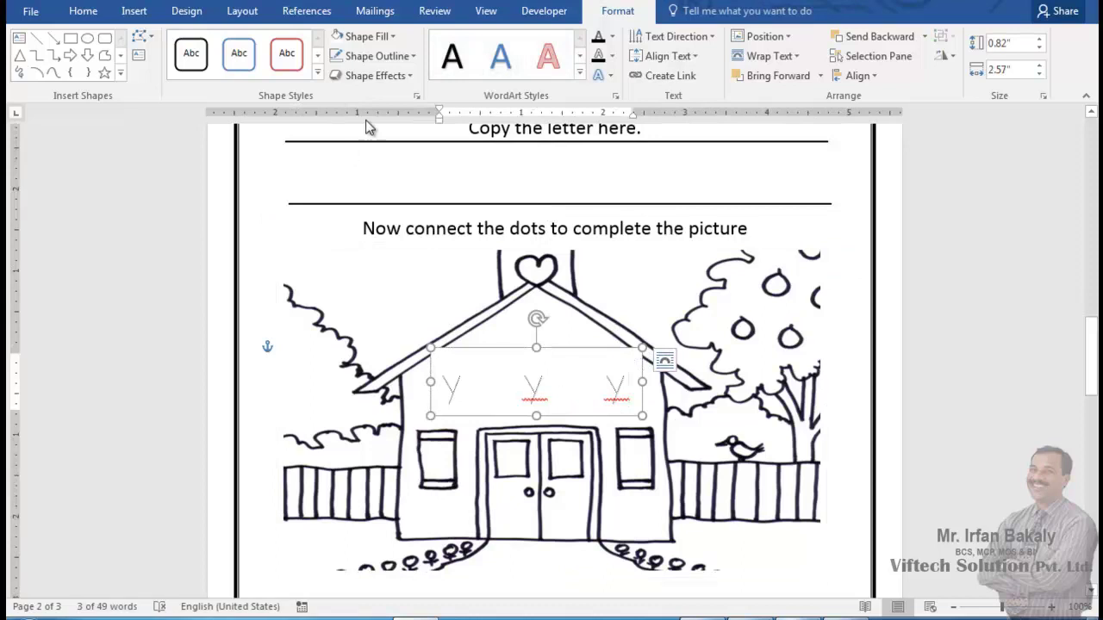
pyautogui.click(365, 36)
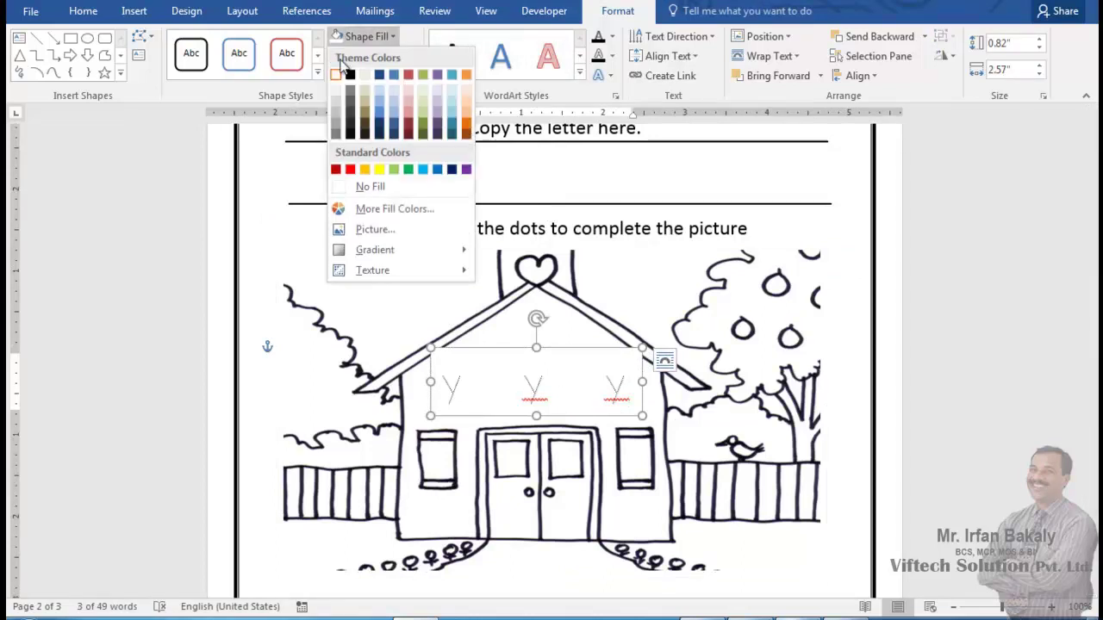
pyautogui.click(356, 186)
pyautogui.click(770, 571)
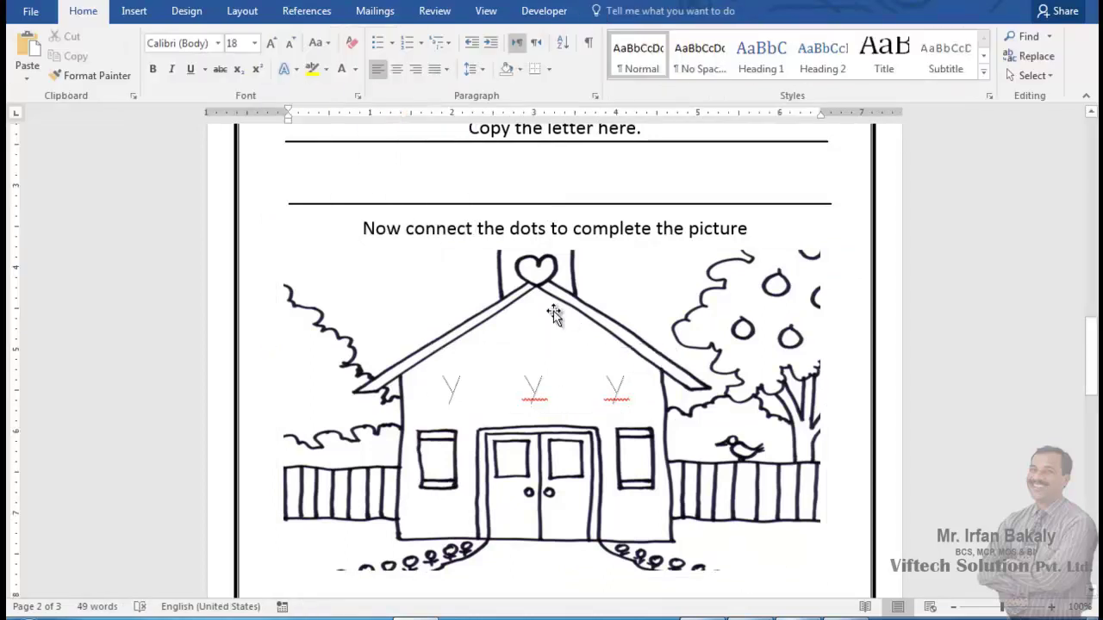
# Add the centered line "Connect the dots. Start at the big dot, and follow the arrows." below the schoolhouse picture
pyautogui.scroll(-3, 603, 388)
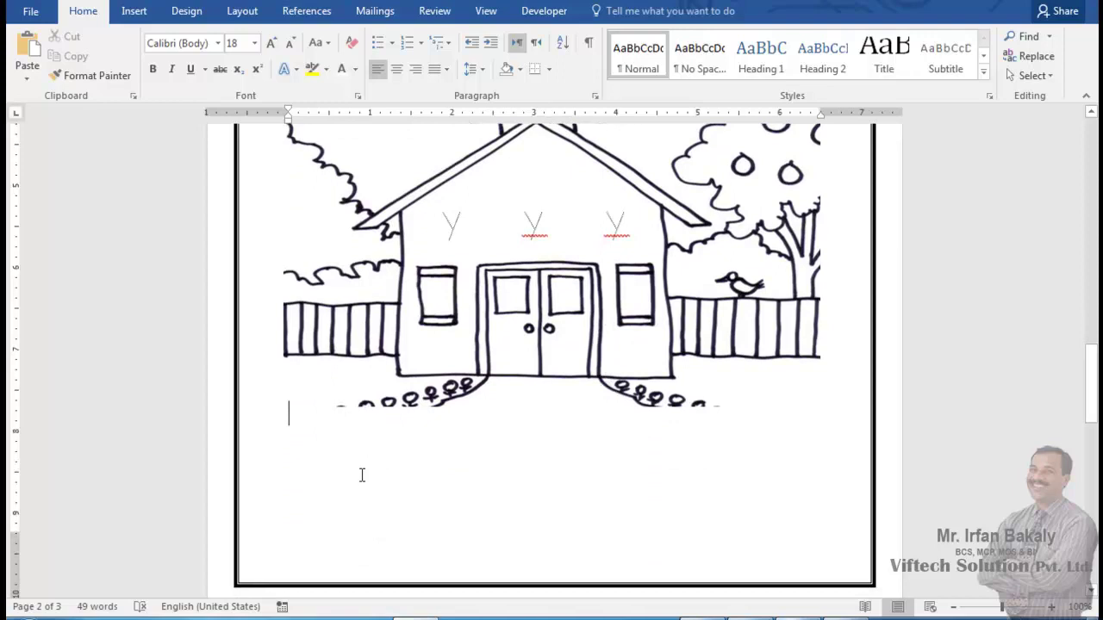
pyautogui.press('Return')
pyautogui.write('S')
pyautogui.press('BackSpace')
pyautogui.write('Conn')
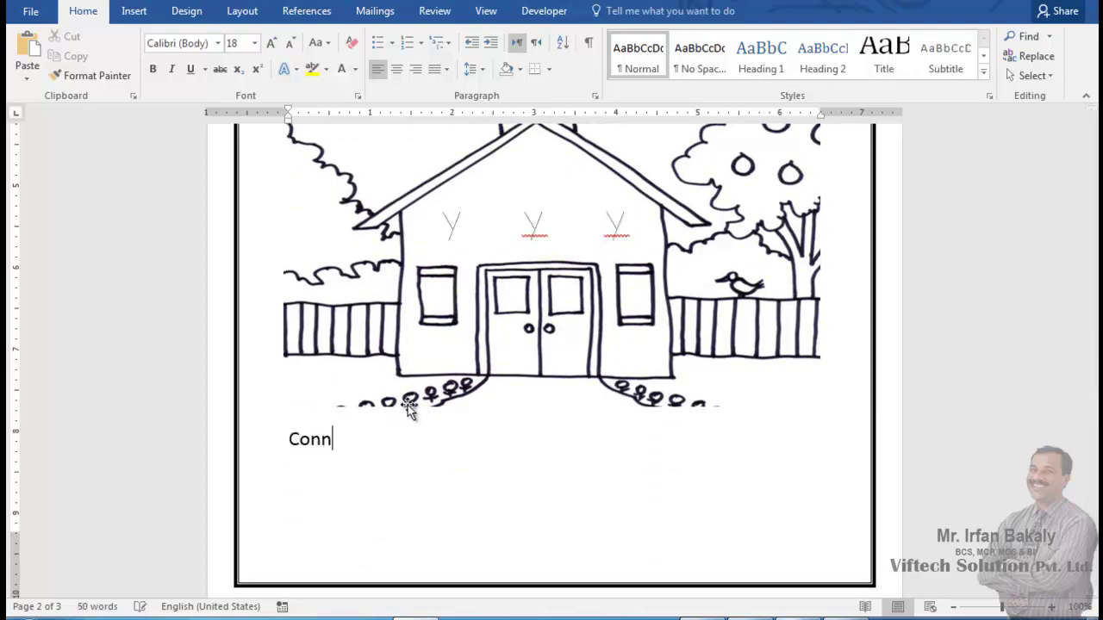
pyautogui.write('ect the dots')
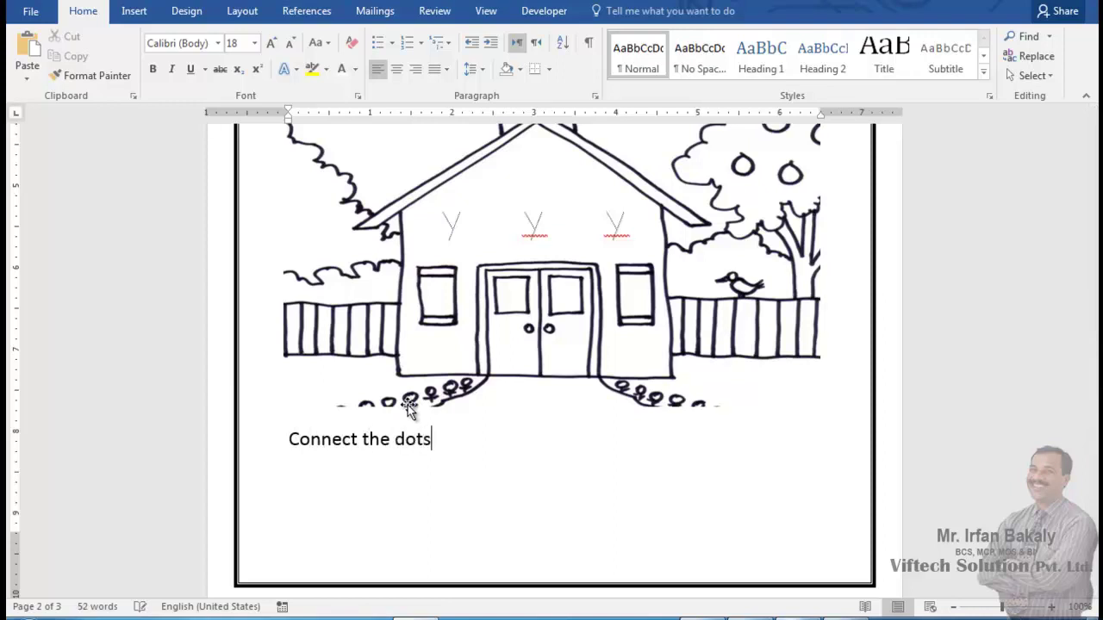
pyautogui.write('. start at the ')
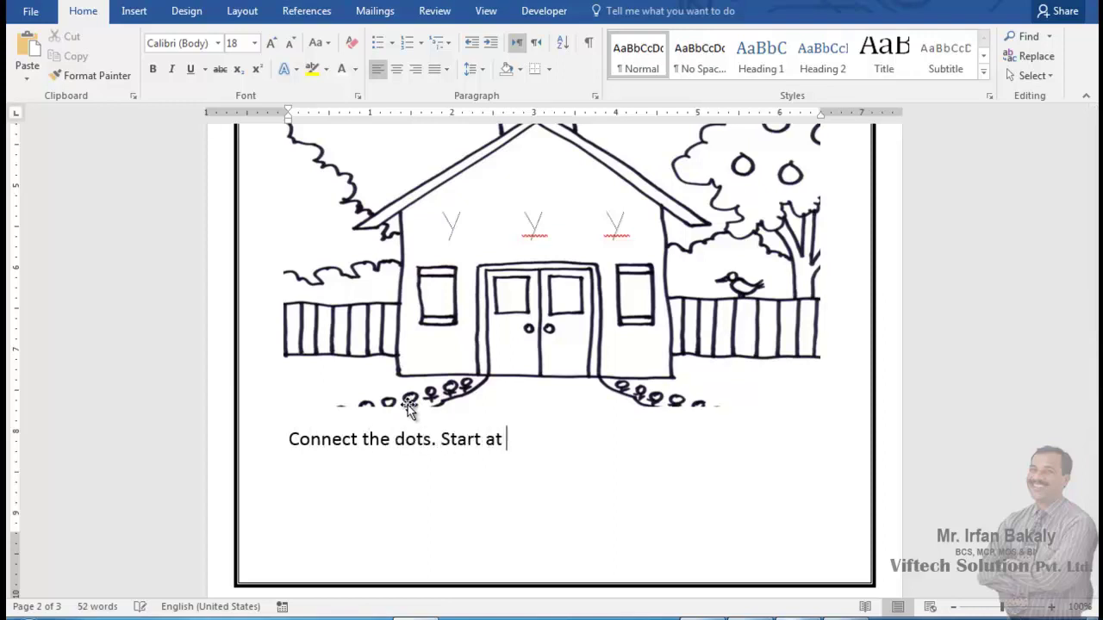
pyautogui.write('big dot, and follow the arrows.')
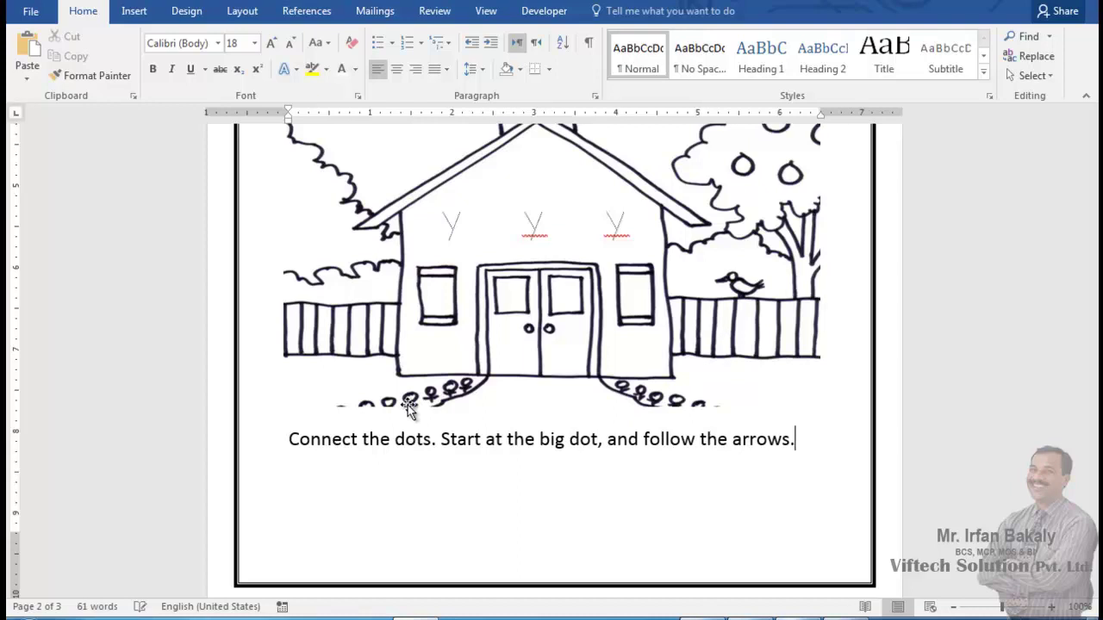
pyautogui.hotkey('ctrl', 'e')
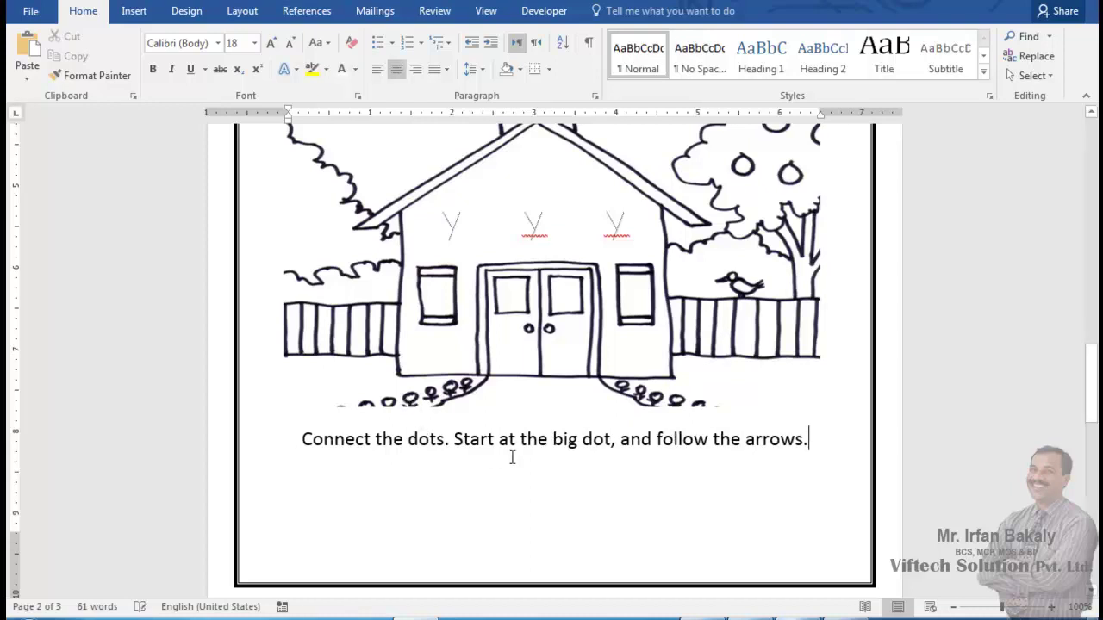
pyautogui.scroll(3, 558, 272)
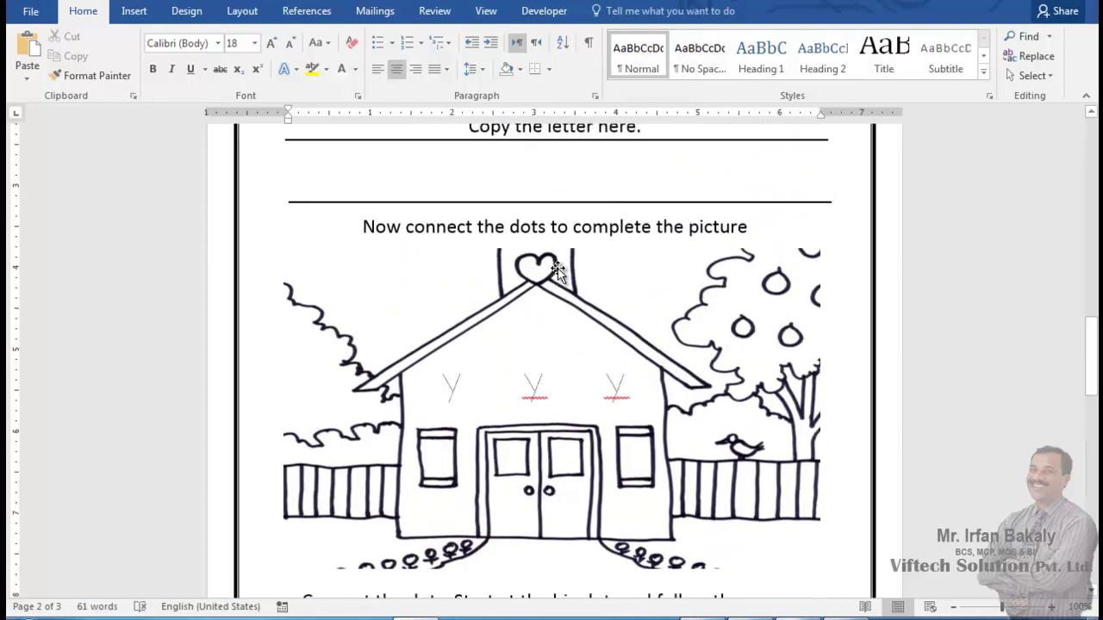
# Duplicate the ruled line twice below the schoolhouse's "Connect the dots" instruction, spacing the copies to hold one row of letters
pyautogui.click(602, 207)
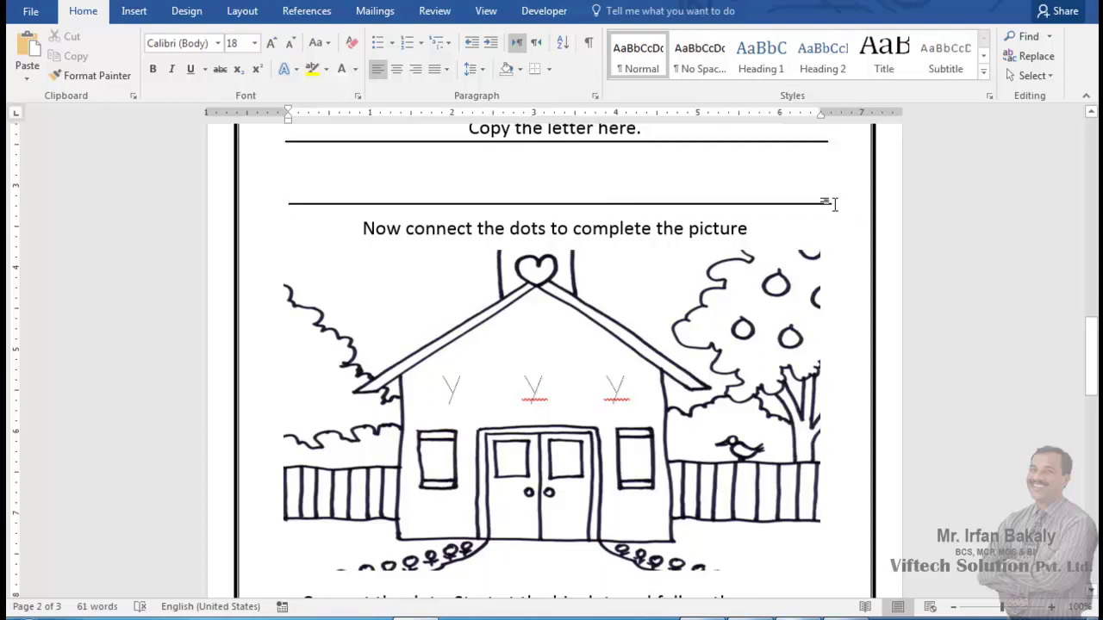
pyautogui.keyDown('ctrl'); pyautogui.scroll(5, 315, 254); pyautogui.keyUp('ctrl')
pyautogui.click(302, 295)
pyautogui.hotkey('ctrl', 'c')
pyautogui.hotkey('ctrl', 'v')
pyautogui.scroll(-1, 304, 297)
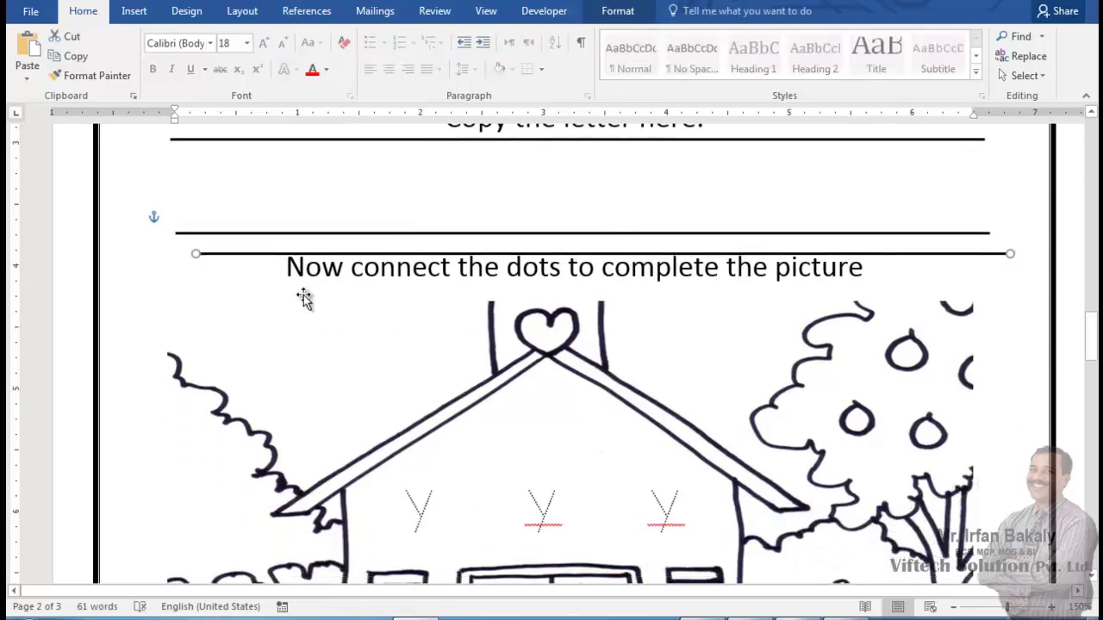
pyautogui.scroll(-1, 304, 298)
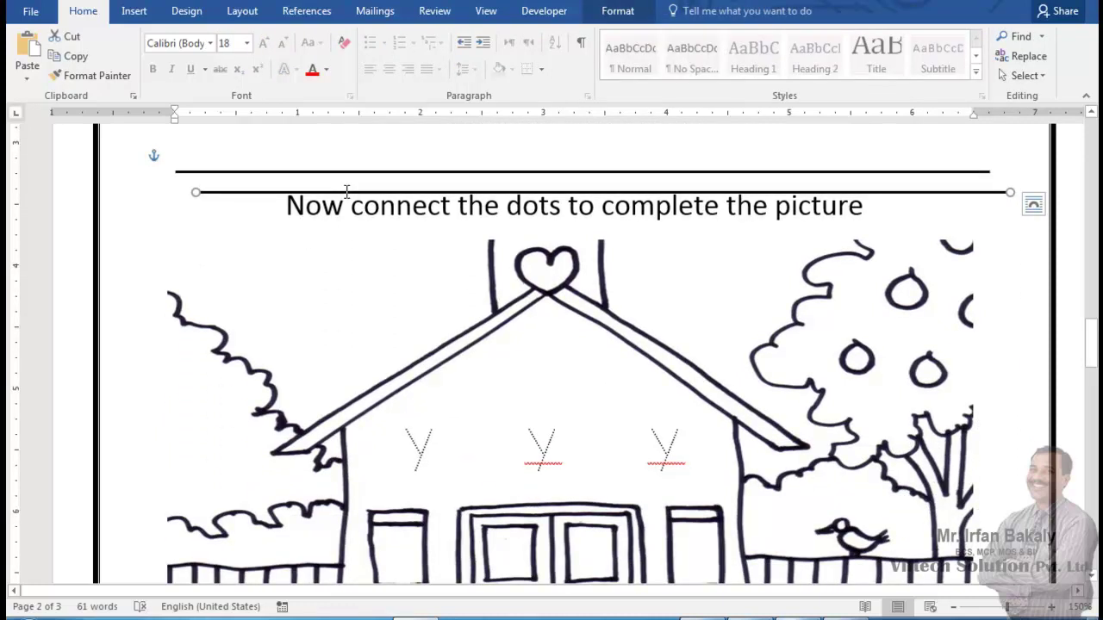
pyautogui.moveTo(344, 192); pyautogui.dragTo(323, 514)
pyautogui.scroll(-4, 322, 514)
pyautogui.hotkey('ctrl', 'v')
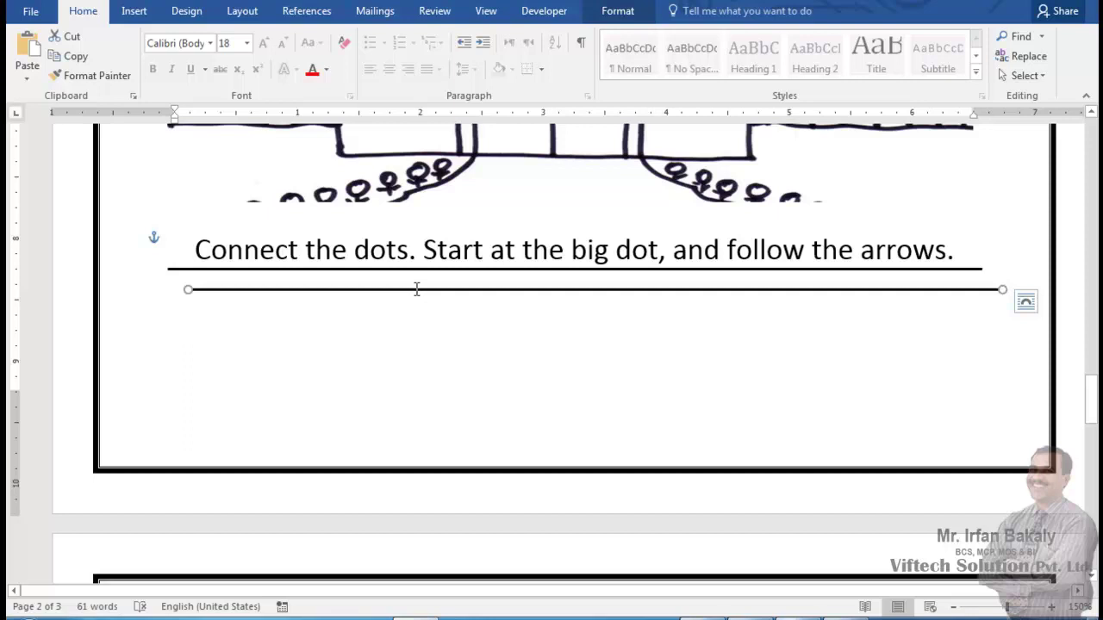
pyautogui.moveTo(414, 291); pyautogui.dragTo(399, 356)
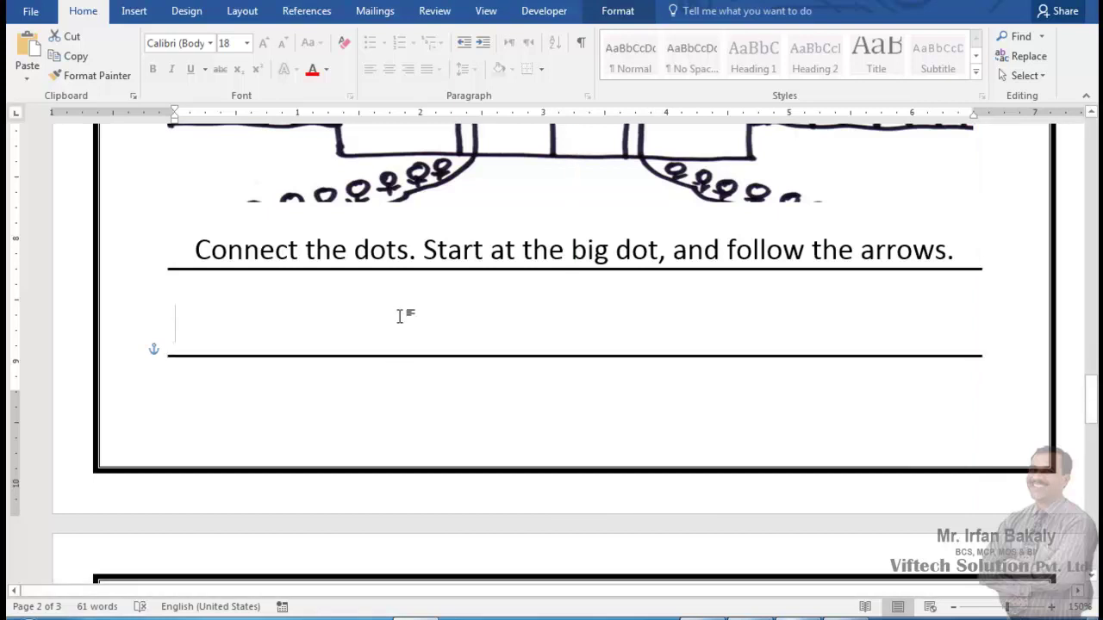
# Enter a row of five tab-separated letters, Y y y y y, between the two new ruled lines
pyautogui.click(399, 316)
pyautogui.write('Y')
pyautogui.press('Tab')
pyautogui.press('Tab')
pyautogui.write('y')
pyautogui.press('Tab')
pyautogui.press('Tab')
pyautogui.write('y')
pyautogui.press('Tab')
pyautogui.press('Tab')
pyautogui.write('y')
pyautogui.press('Tab')
pyautogui.press('Tab')
pyautogui.write('y')
pyautogui.press('Tab')
pyautogui.press('Tab')
pyautogui.press('Tab')
pyautogui.write('y')
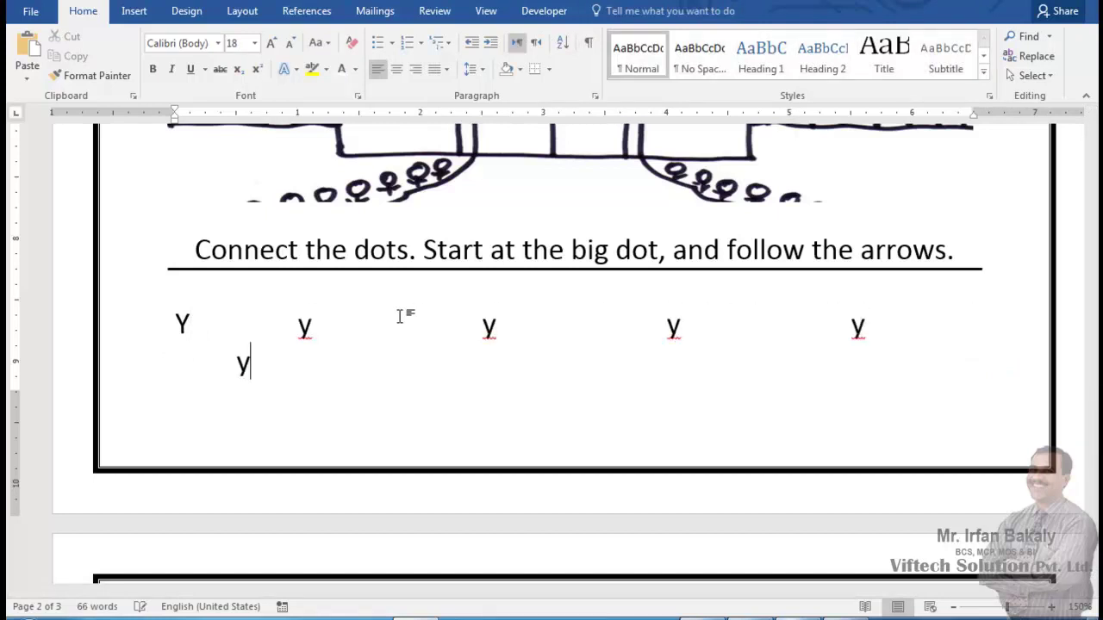
pyautogui.press('BackSpace')
pyautogui.press('BackSpace')
# Change the first letter of the new row to a lowercase y
pyautogui.tripleClick(402, 315)
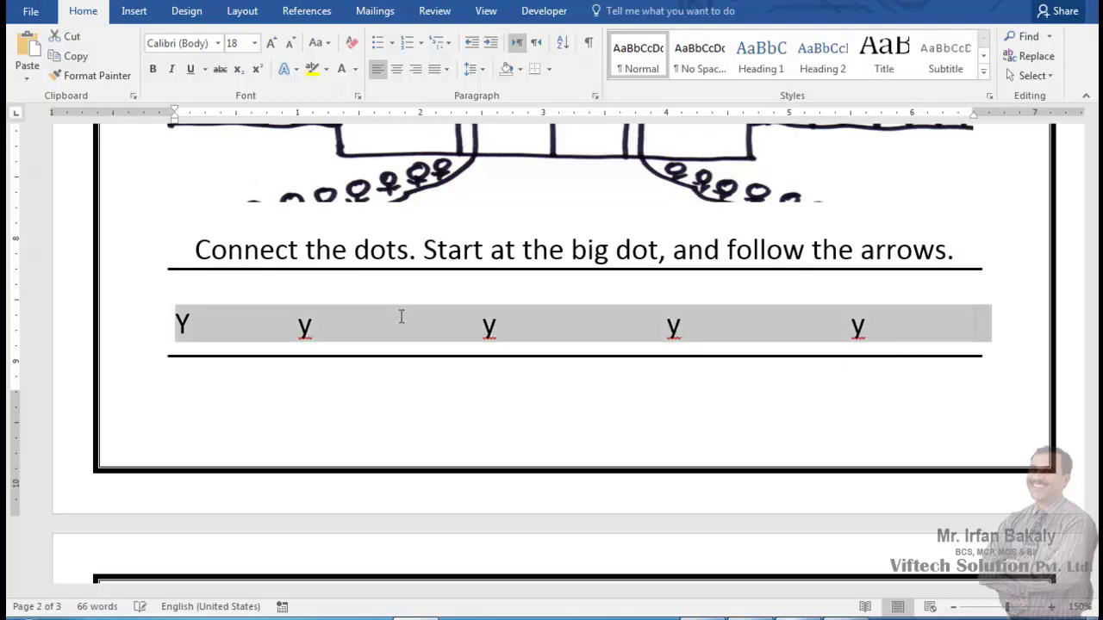
pyautogui.click(193, 328)
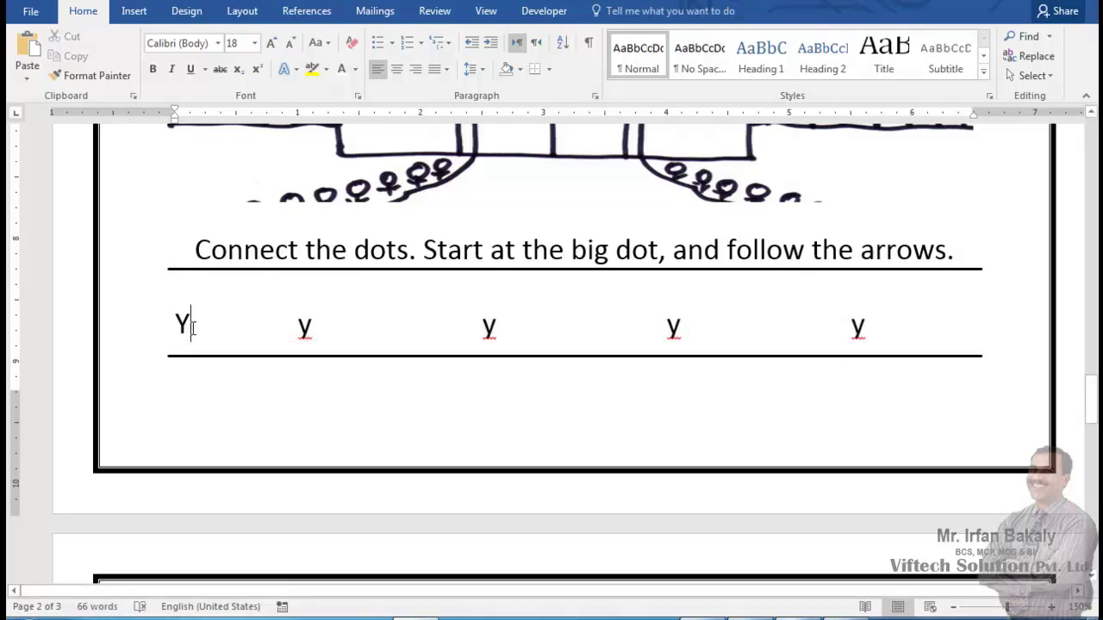
pyautogui.press('BackSpace')
pyautogui.write('y')
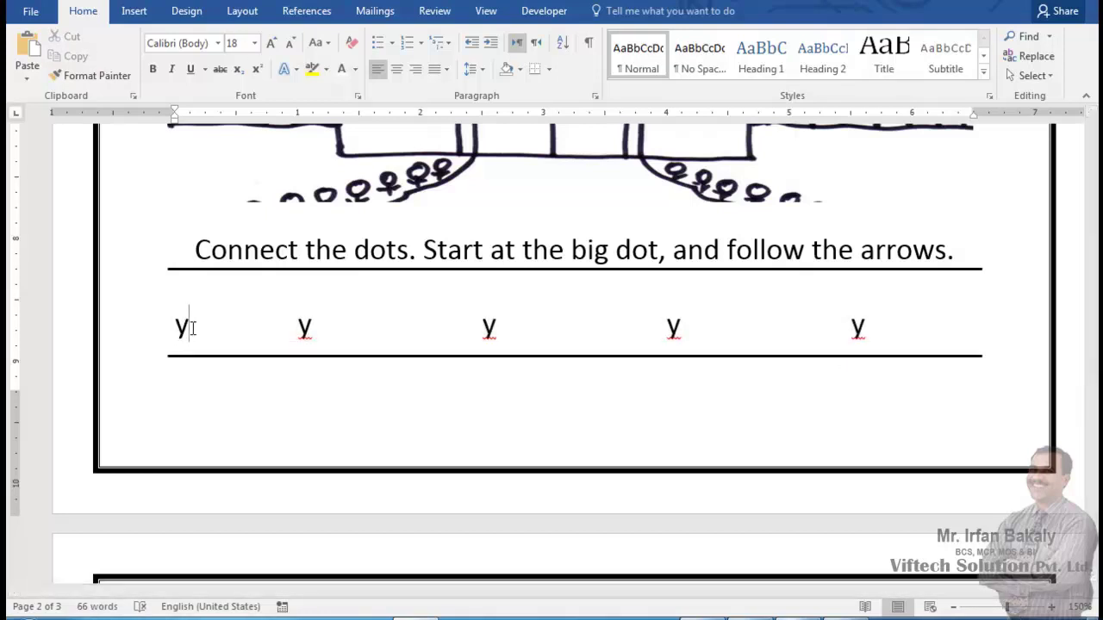
# Format the whole row of y letters in the KG Primary Dots font at size 48
pyautogui.moveTo(898, 327); pyautogui.dragTo(138, 344)
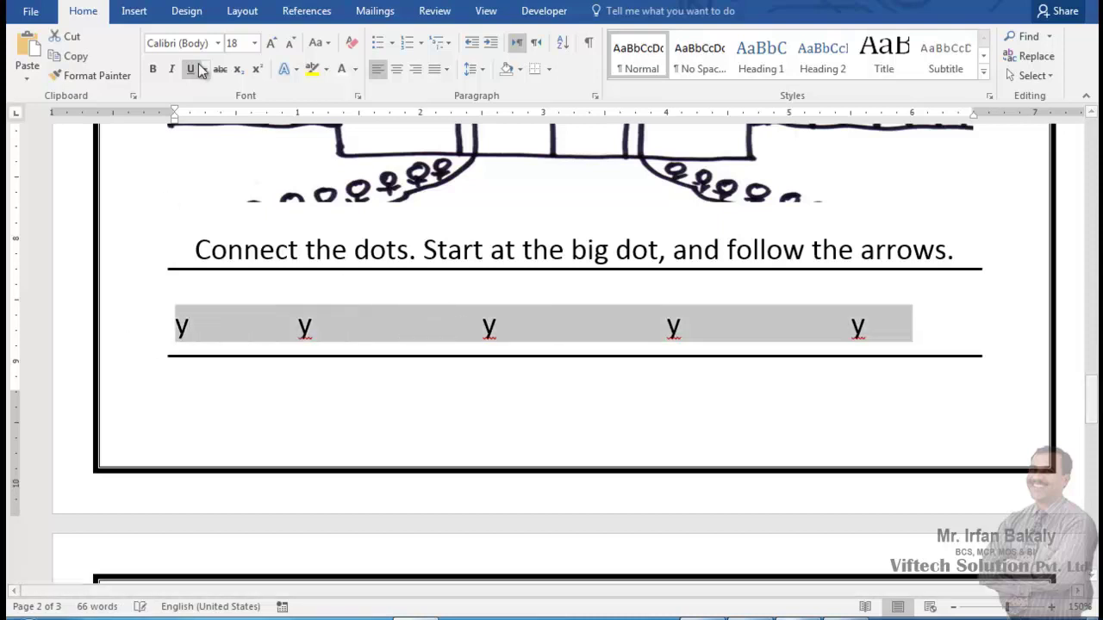
pyautogui.click(200, 45)
pyautogui.write('KG Primary Dots')
pyautogui.press('Return')
pyautogui.hotkey('ctrl', 'shift', '.')
pyautogui.hotkey('ctrl', 'shift', '.')
pyautogui.hotkey('ctrl', 'shift', '.')
pyautogui.hotkey('ctrl', 'shift', '.')
pyautogui.hotkey('ctrl', 'shift', '.')
pyautogui.hotkey('ctrl', 'shift', '.')
pyautogui.hotkey('ctrl', 'shift', '.')
pyautogui.hotkey('ctrl', 'shift', '.')
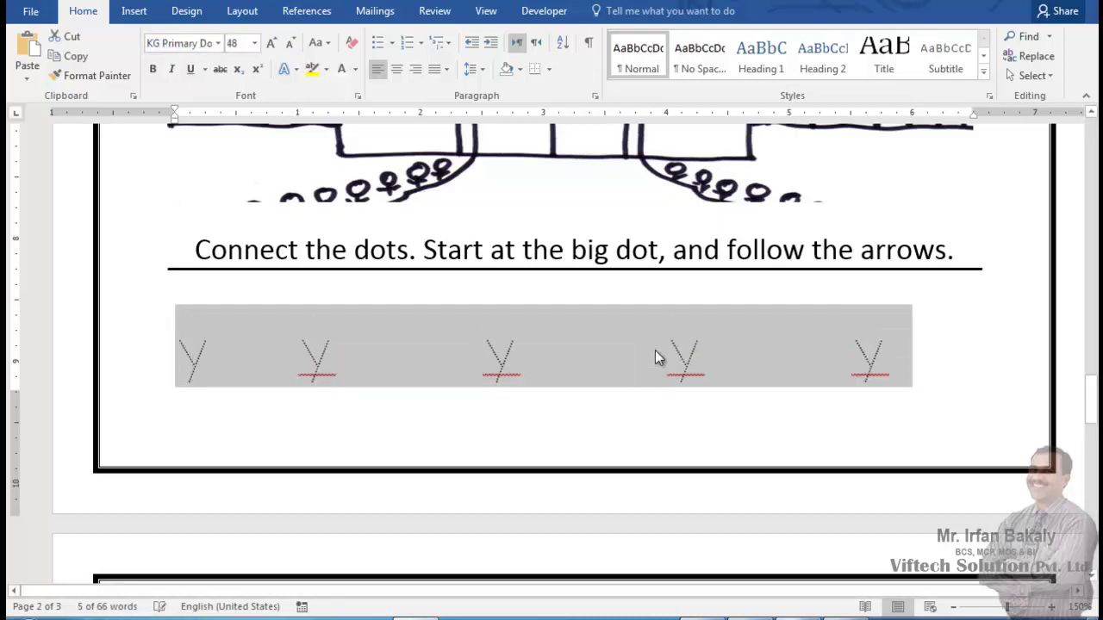
pyautogui.hotkey('ctrl', 'shift', ',')
pyautogui.hotkey('ctrl', 'shift', ',')
# Make the dotted y letters bold and remove the empty line above them
pyautogui.hotkey('ctrl', 'b')
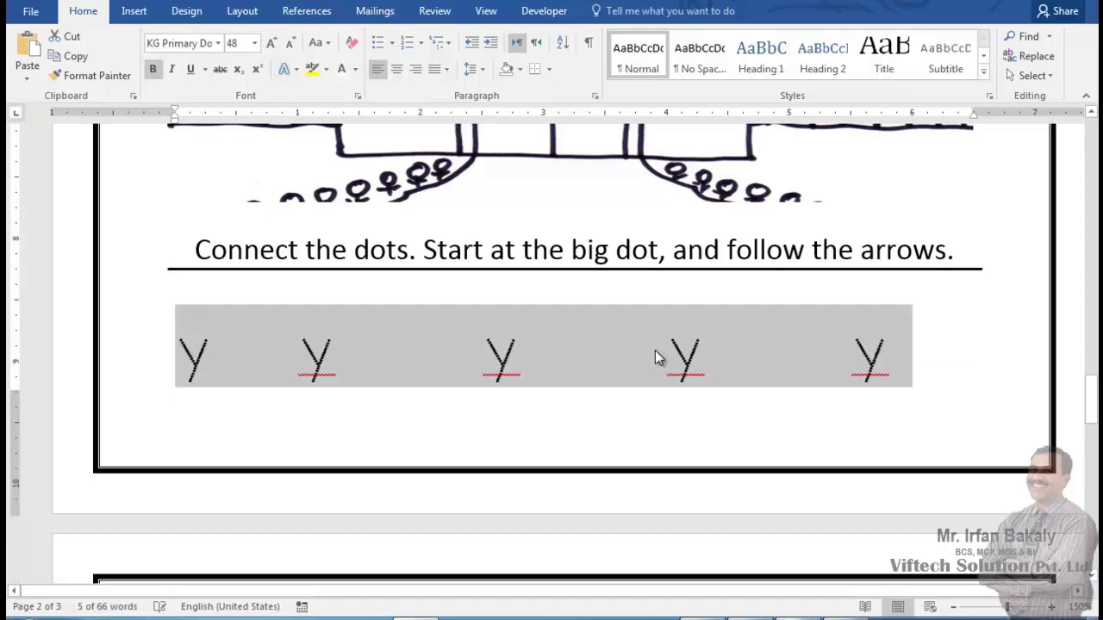
pyautogui.click(466, 305)
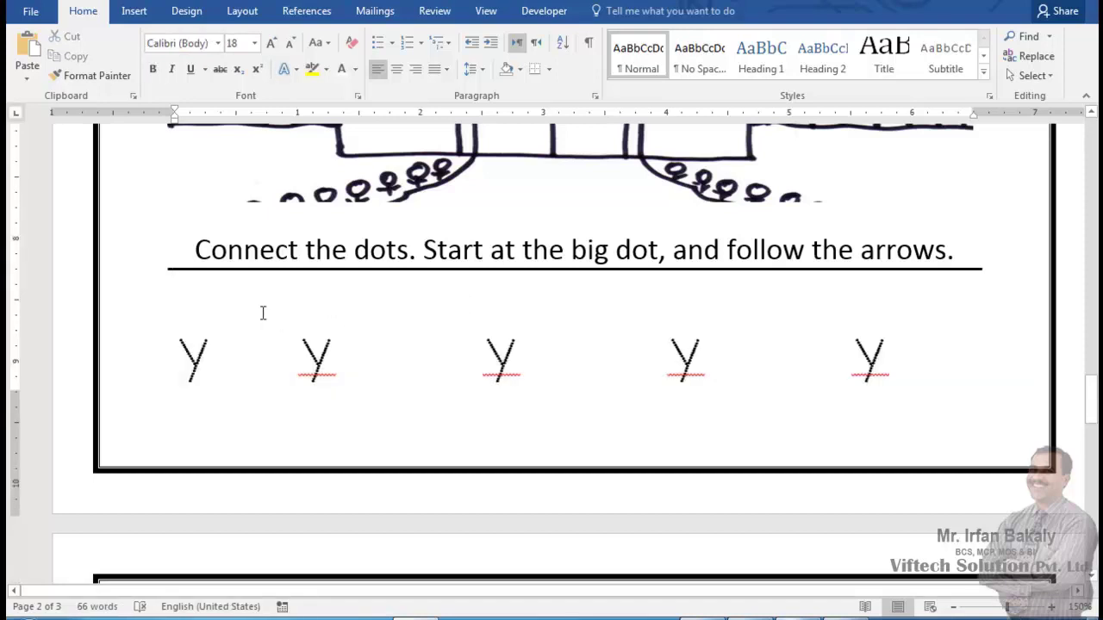
pyautogui.press('Delete')
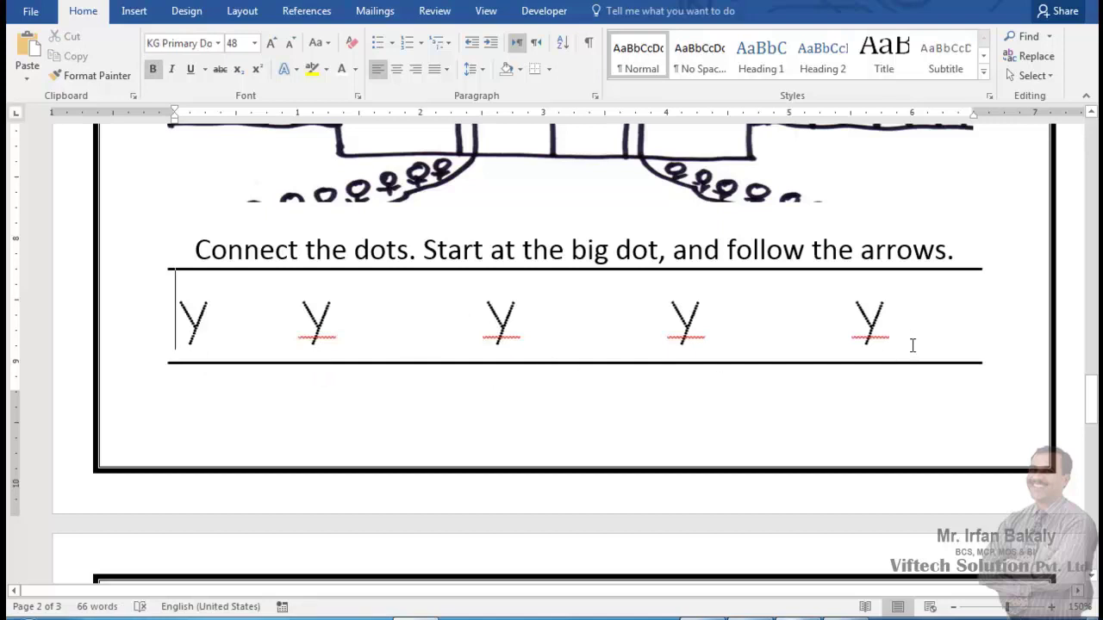
pyautogui.click(248, 336)
pyautogui.press('Tab')
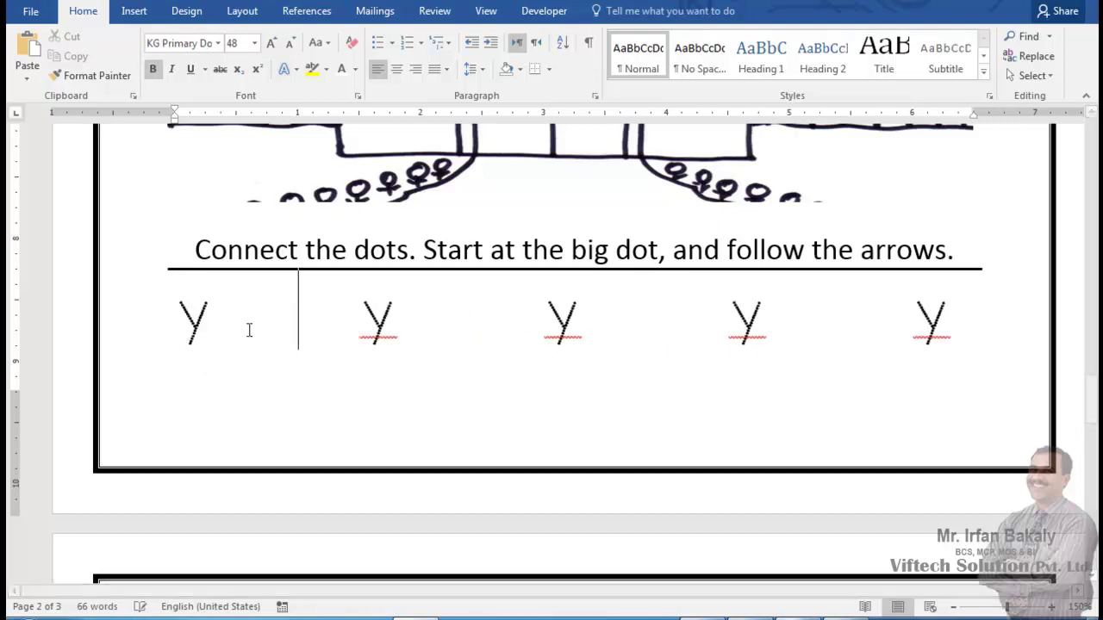
pyautogui.press('BackSpace')
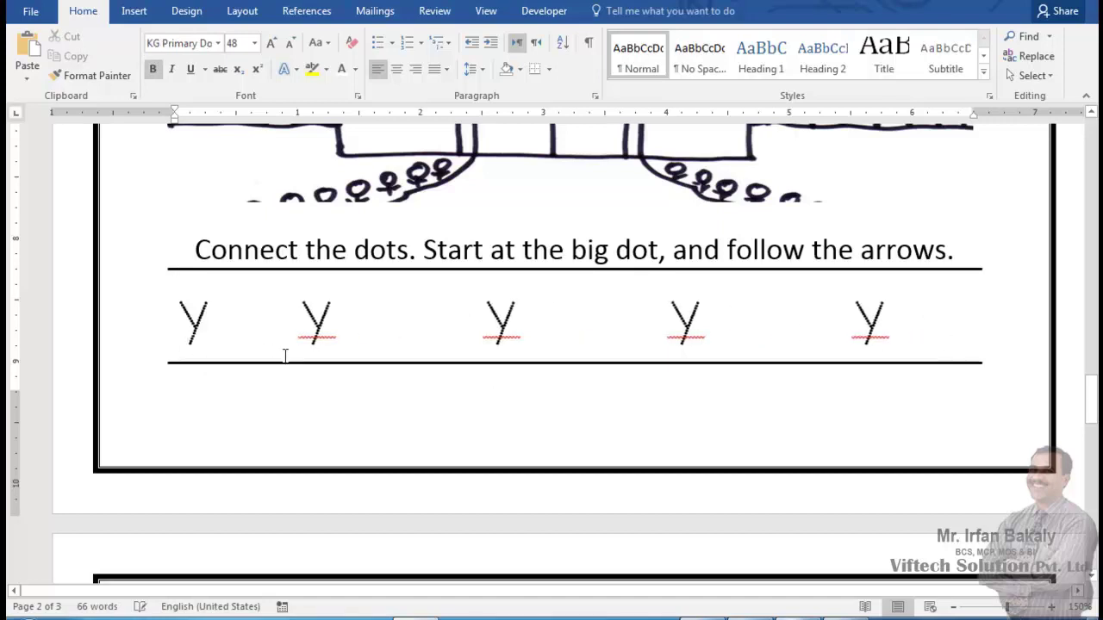
# Remove the extra tabs between the y letters so they are evenly spaced along the row
pyautogui.click(373, 325)
pyautogui.press('Delete')
pyautogui.click(574, 346)
pyautogui.press('Delete')
pyautogui.click(679, 325)
pyautogui.press('Delete')
# Extend the dotted row with two more evenly spaced y letters at its end
pyautogui.click(789, 327)
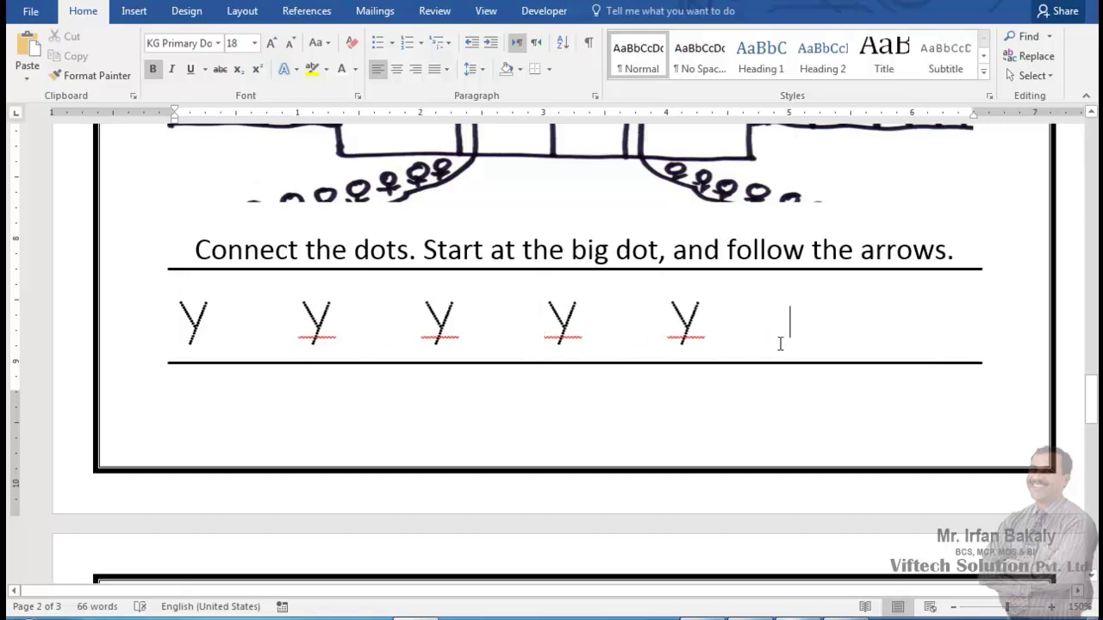
pyautogui.press('BackSpace')
pyautogui.press('Tab')
pyautogui.write('y')
pyautogui.press('Tab')
pyautogui.write('y')
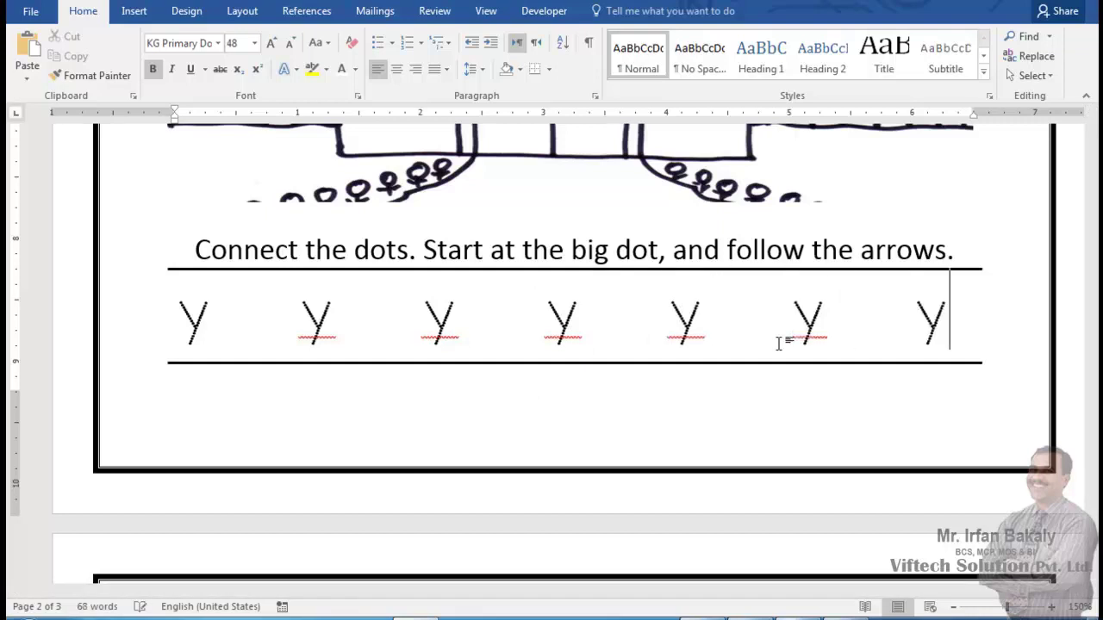
# Reformat the first three y letters in the row as Calibri, size 36, not bold
pyautogui.moveTo(453, 338); pyautogui.dragTo(174, 328)
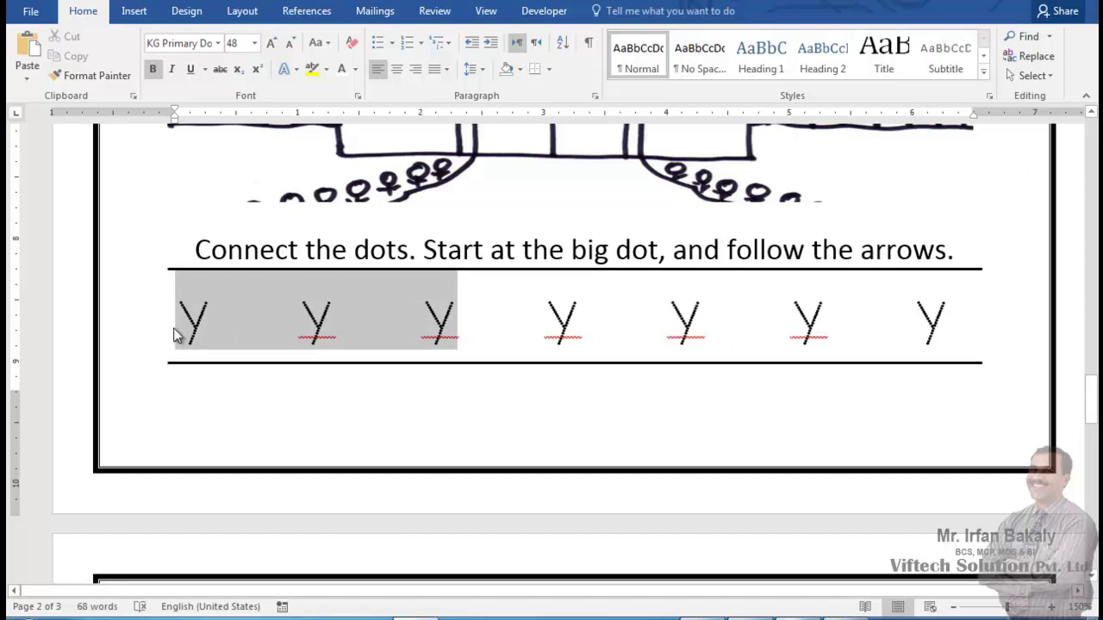
pyautogui.click(208, 40)
pyautogui.click(217, 42)
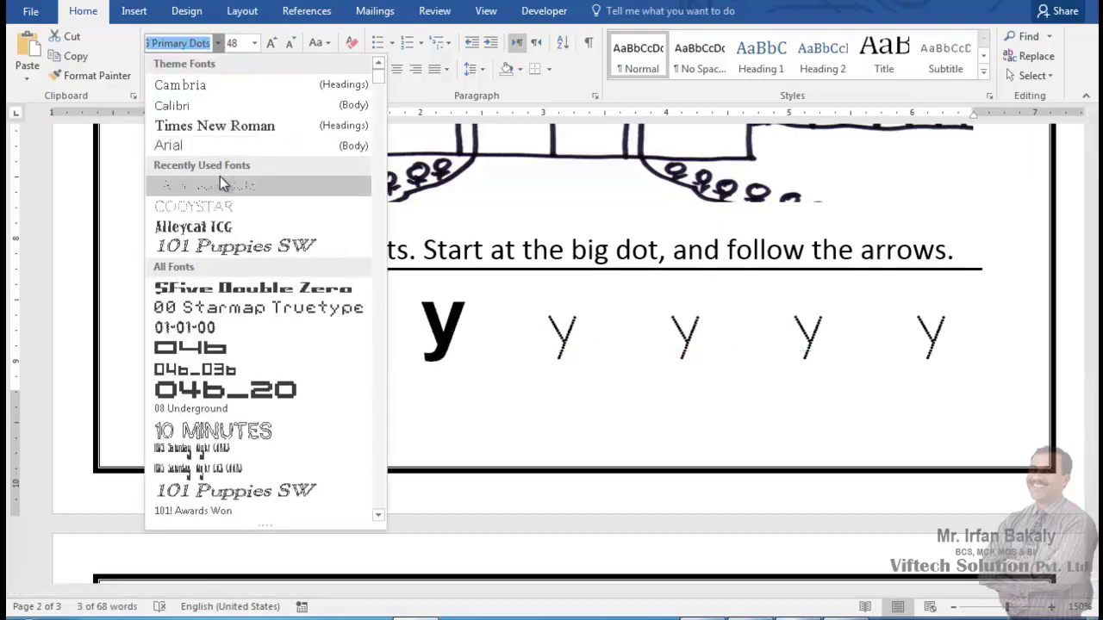
pyautogui.click(220, 105)
pyautogui.scroll(3, 813, 385)
pyautogui.scroll(-6, 819, 384)
pyautogui.scroll(-13, 818, 385)
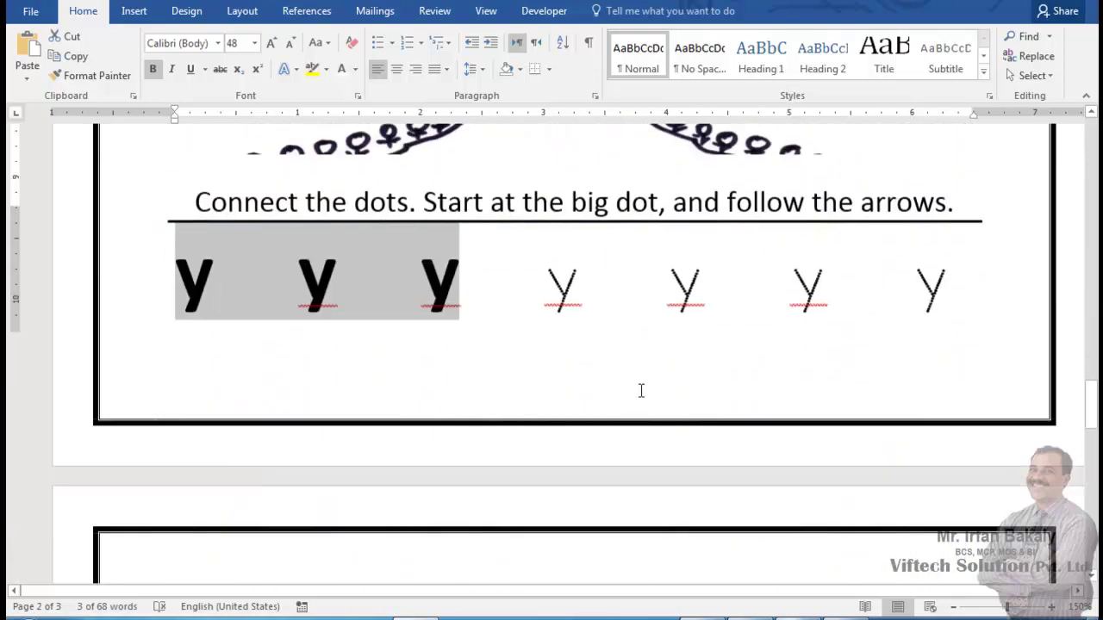
pyautogui.scroll(2, 629, 386)
pyautogui.hotkey('ctrl', 'b')
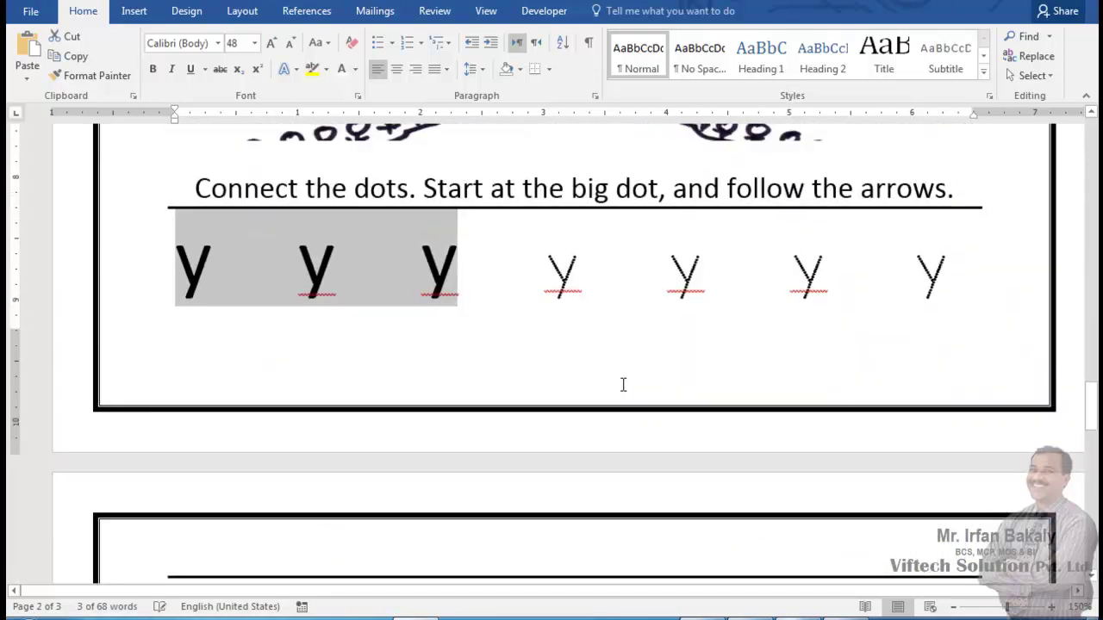
pyautogui.hotkey('ctrl', 'shift', ',')
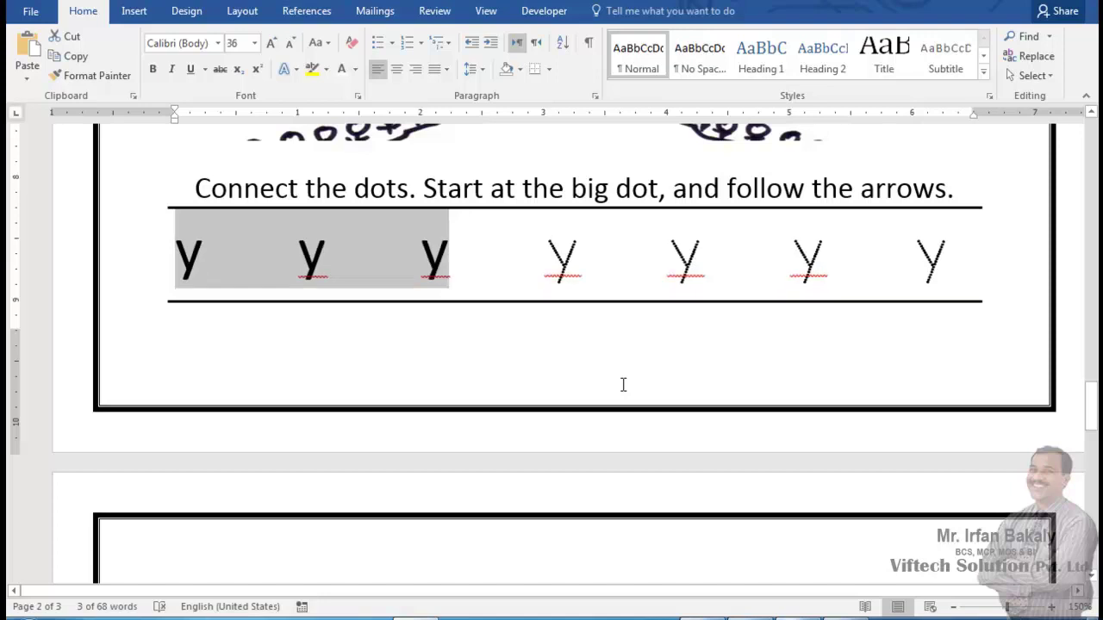
pyautogui.scroll(3, 623, 384)
pyautogui.click(561, 445)
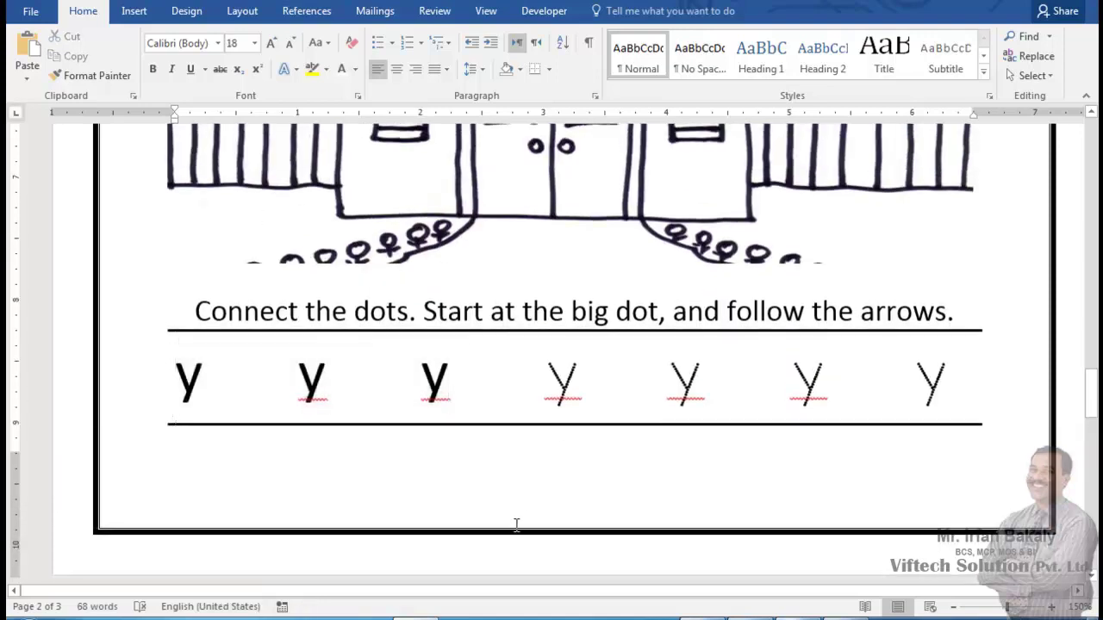
# Review the finished u and y worksheet, checking the letter rows, copying lines and schoolhouse picture
pyautogui.scroll(-4, 517, 525)
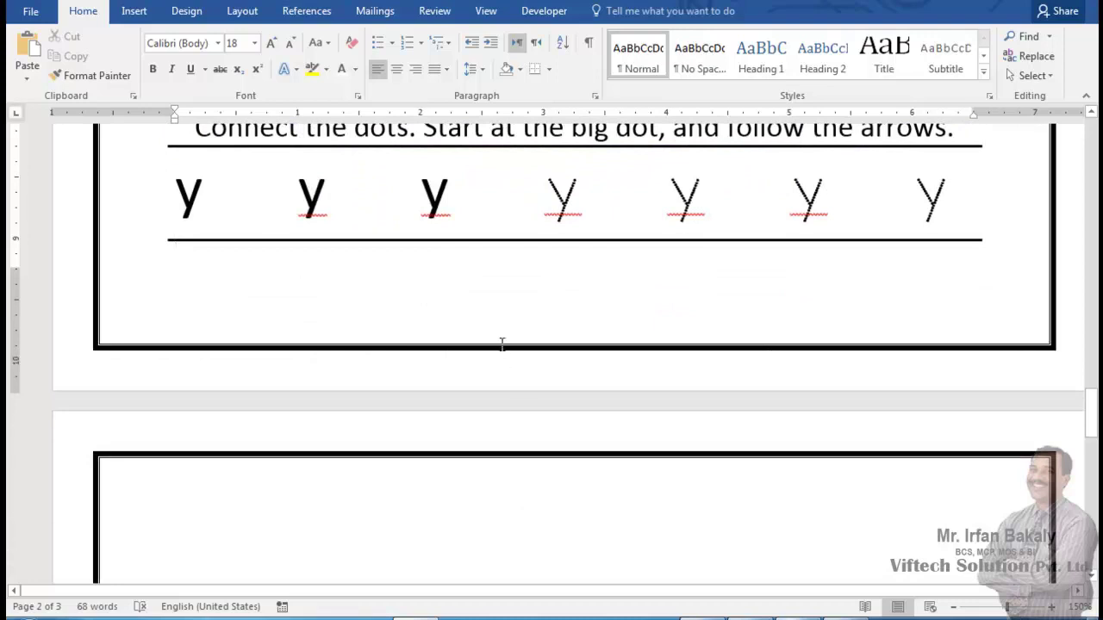
pyautogui.scroll(4, 500, 343)
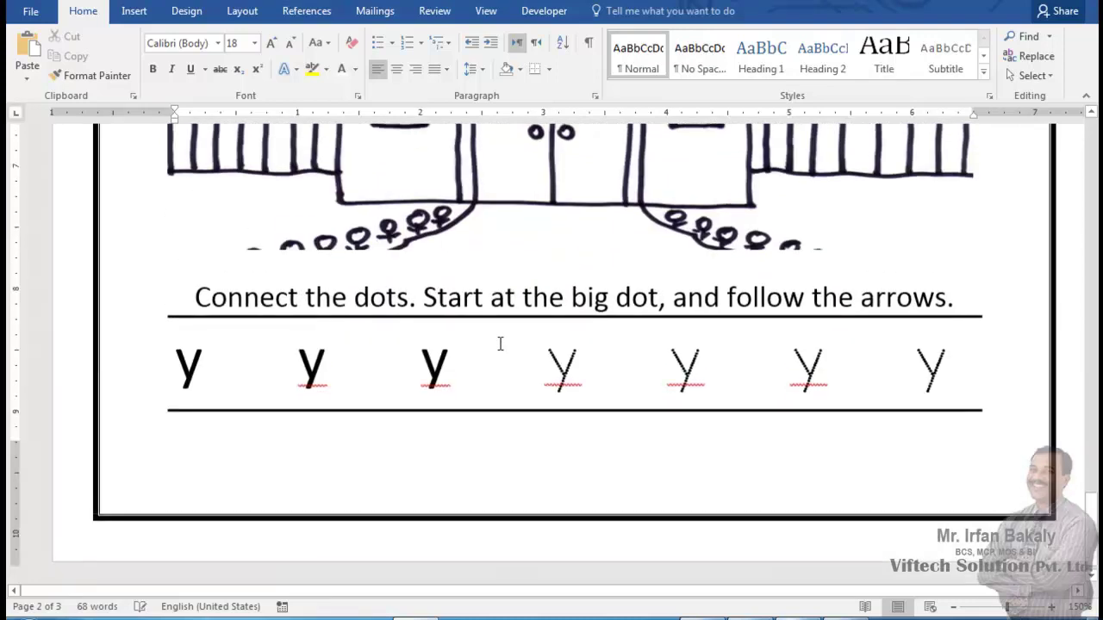
pyautogui.keyDown('ctrl'); pyautogui.scroll(-5, 500, 343); pyautogui.keyUp('ctrl')
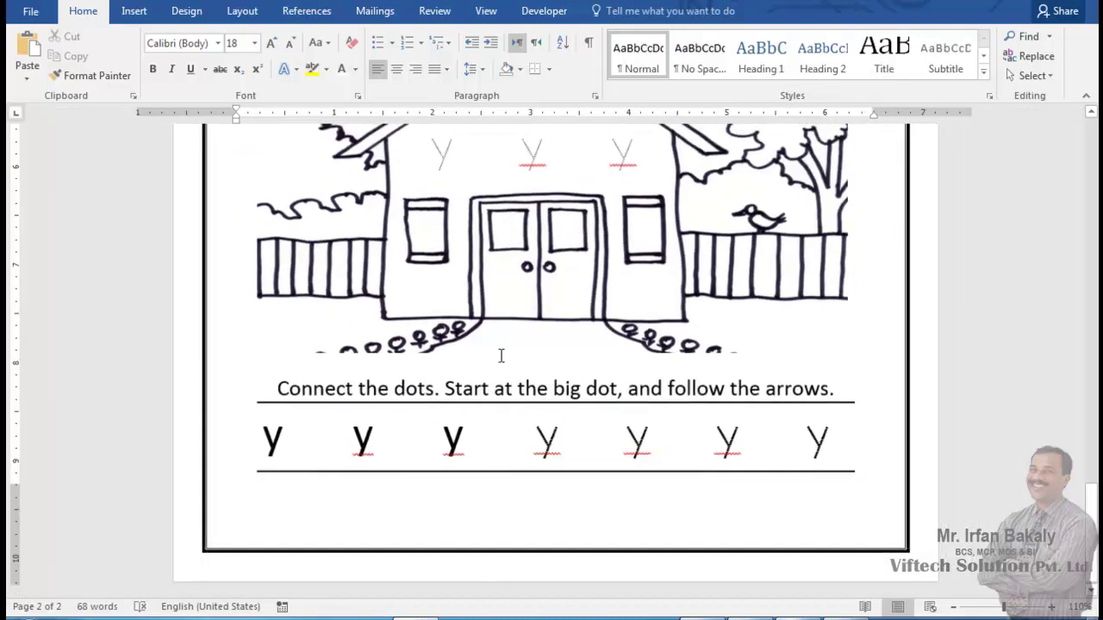
pyautogui.scroll(3, 499, 356)
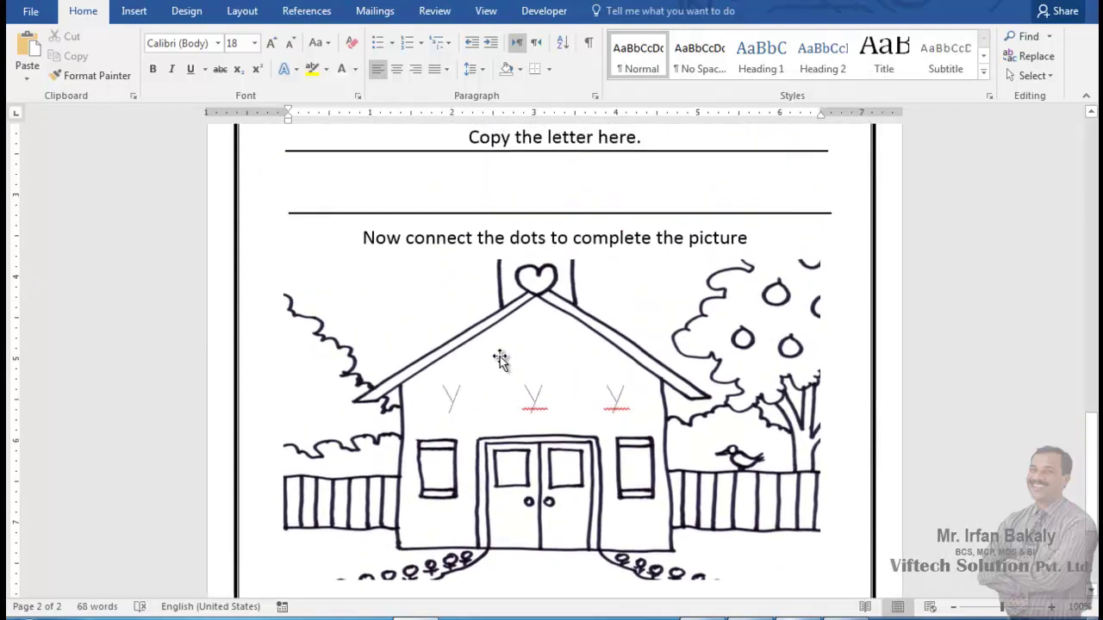
pyautogui.scroll(6, 500, 358)
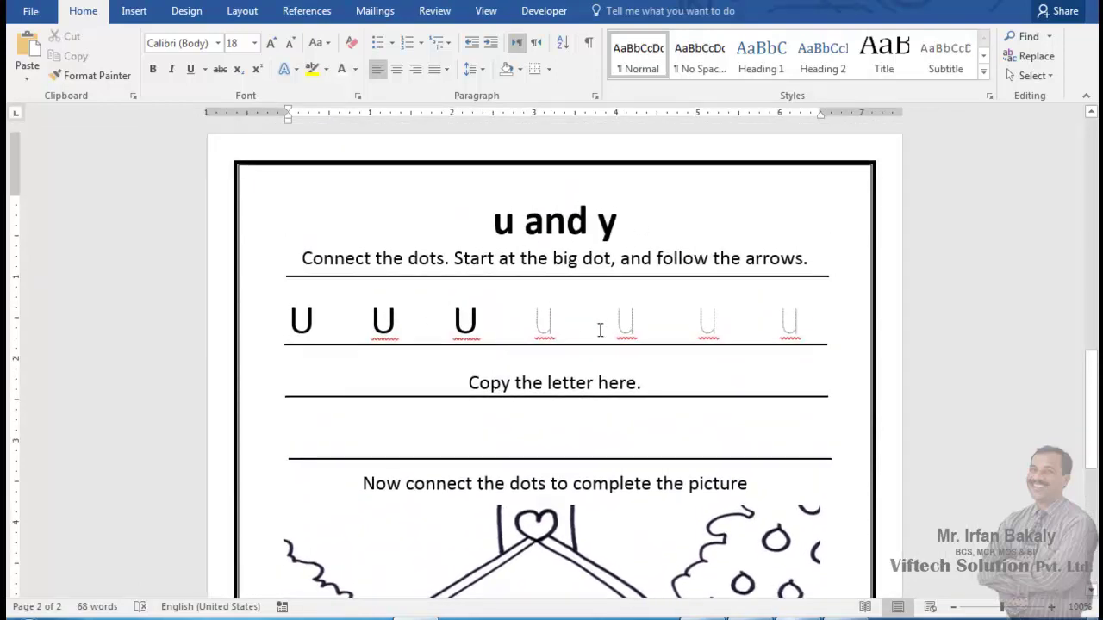
pyautogui.scroll(-3, 600, 330)
pyautogui.scroll(-3, 599, 332)
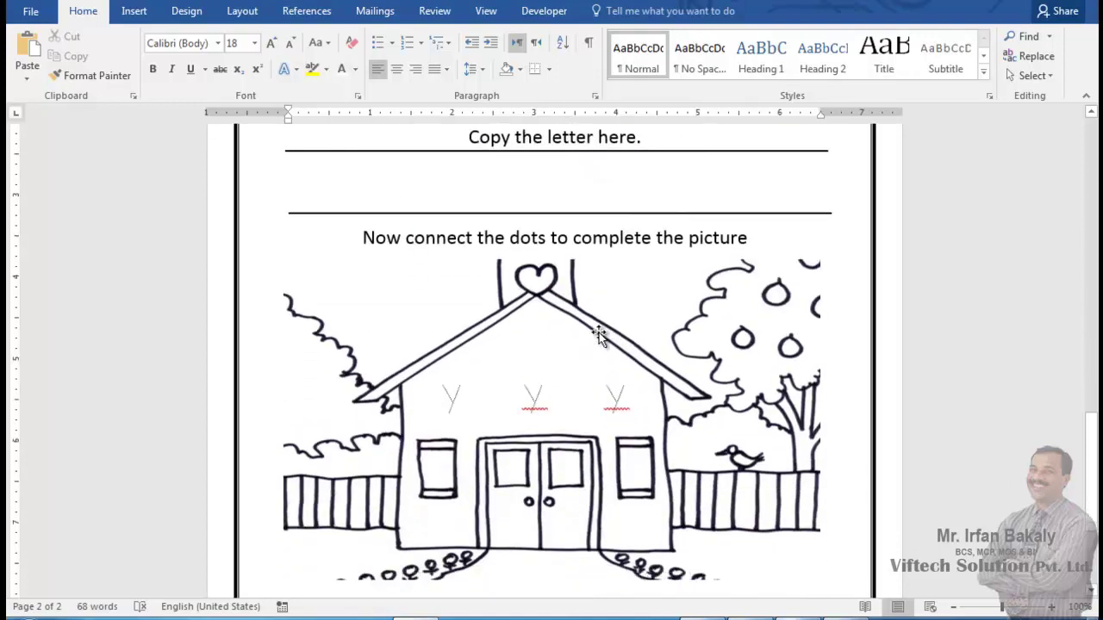
pyautogui.scroll(-4, 600, 354)
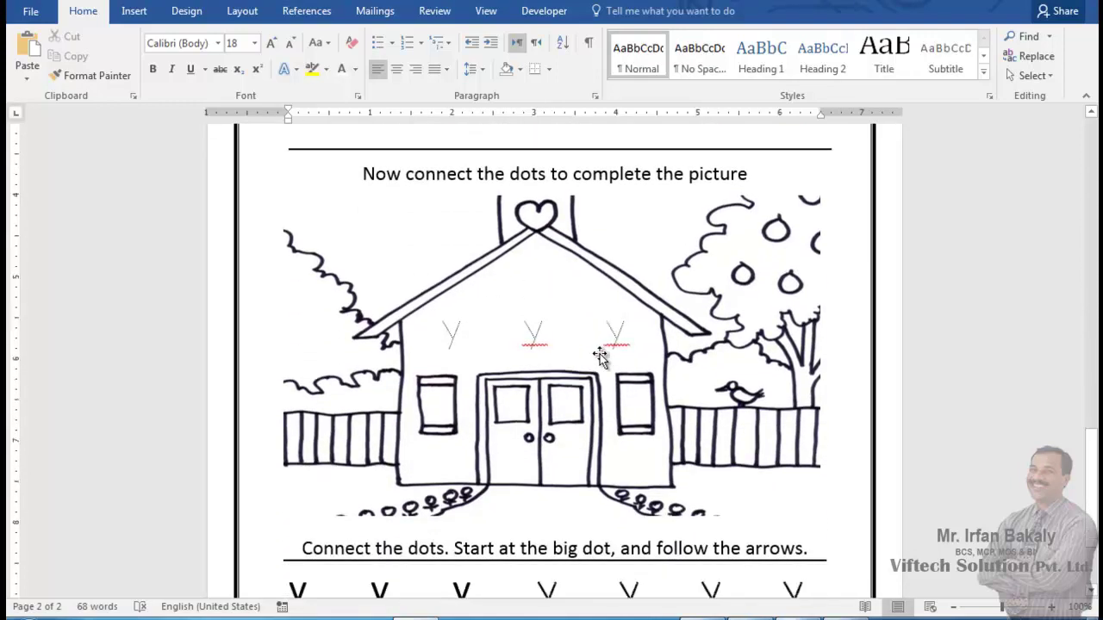
pyautogui.keyDown('ctrl'); pyautogui.scroll(-2, 601, 355); pyautogui.keyUp('ctrl')
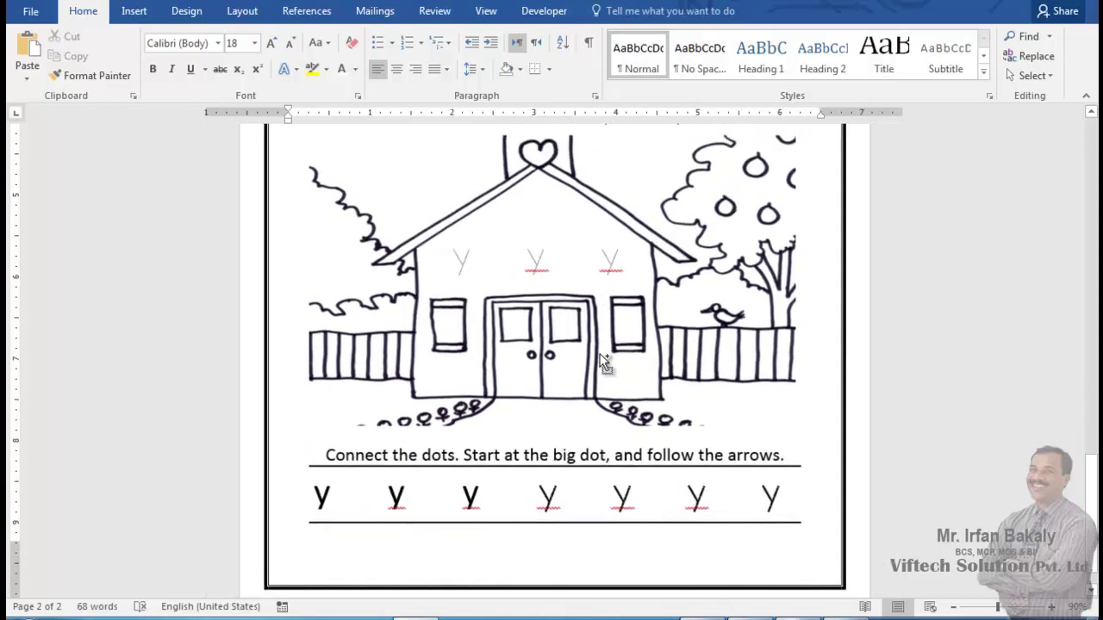